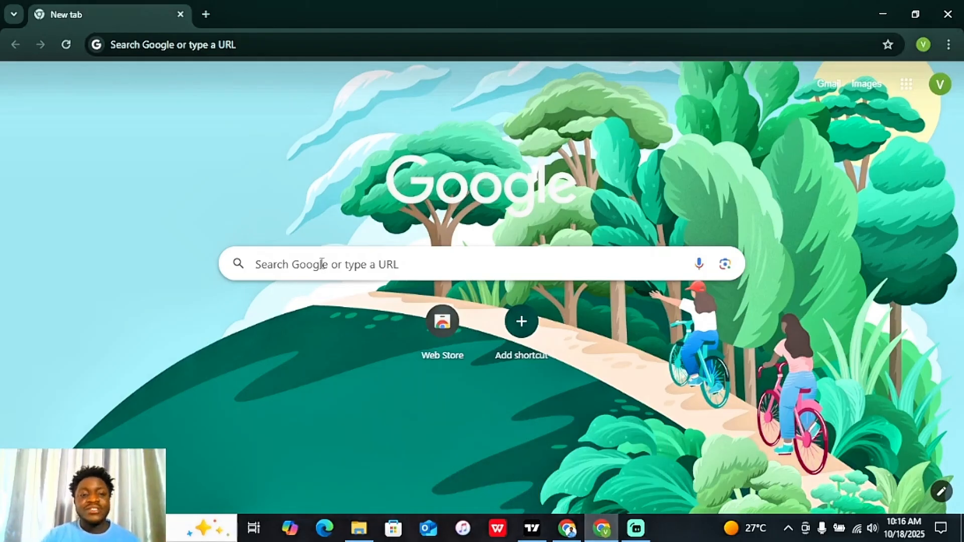
Step: Load the Selar home page by entering selar.com in Chrome's address bar
left_click(389, 43)
type("se")
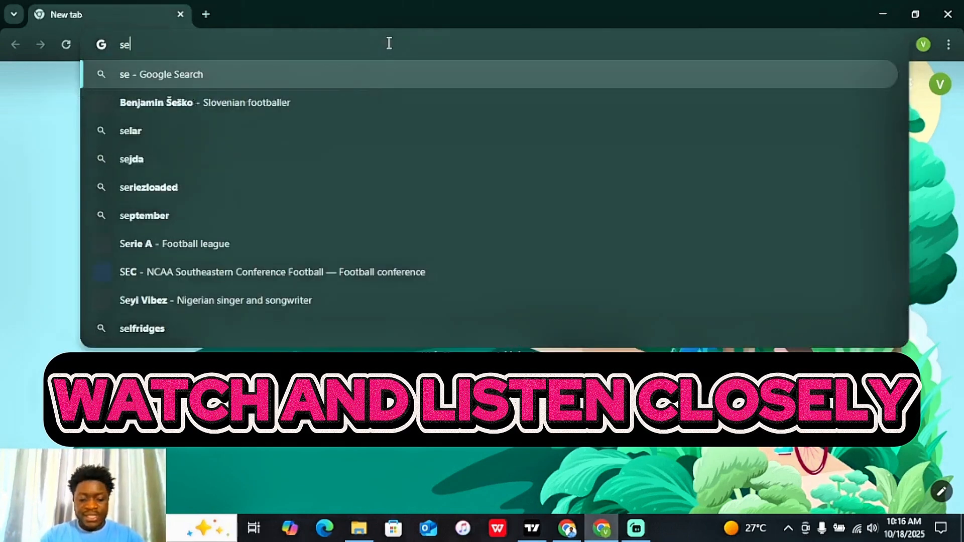
type("lar.com")
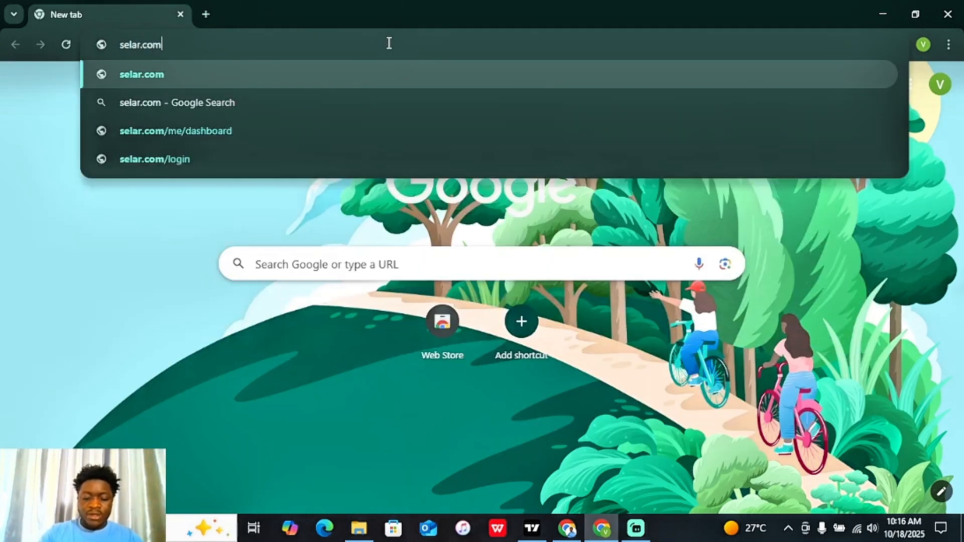
key("Return")
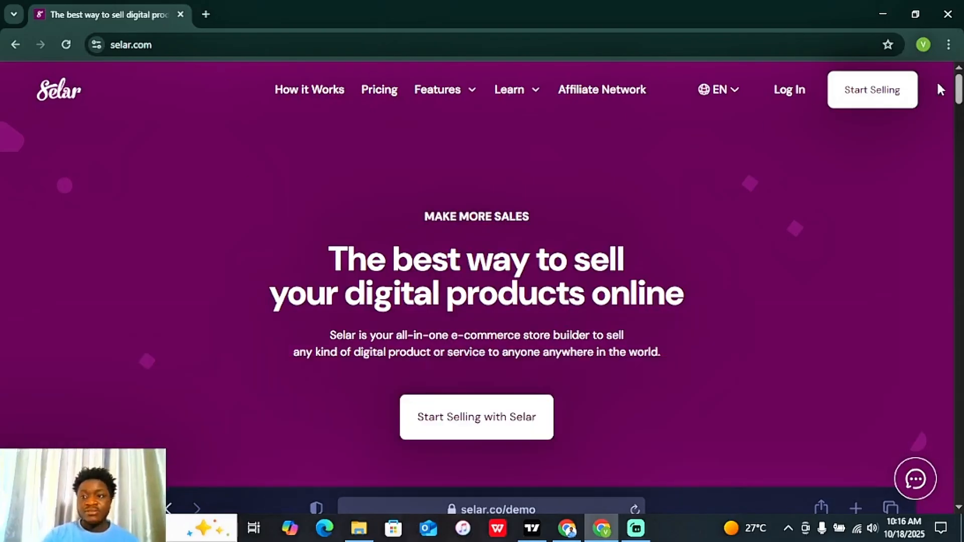
Step: Use Start Selling in the Selar header to reach the 'Create your Selar account' form
mouse_move(960, 89)
left_mouse_down()
mouse_move(960, 301)
mouse_move(959, 88)
left_mouse_up()
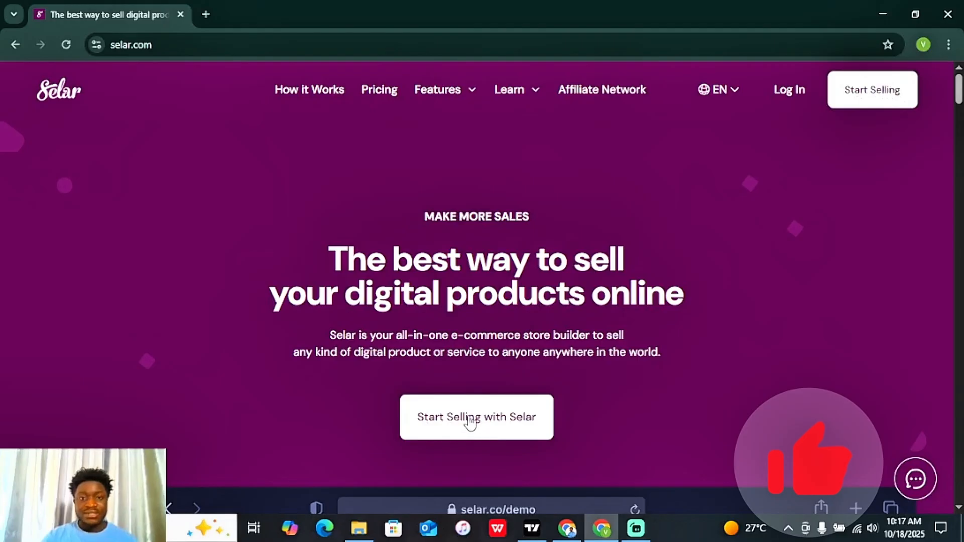
left_click(893, 107)
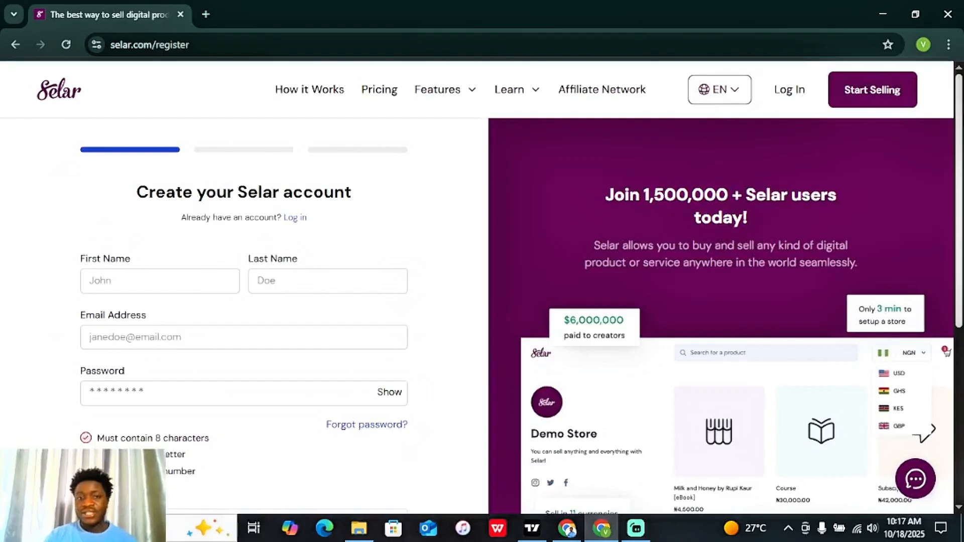
scroll(960, 143, "down", 1)
scroll(961, 143, "down", 1)
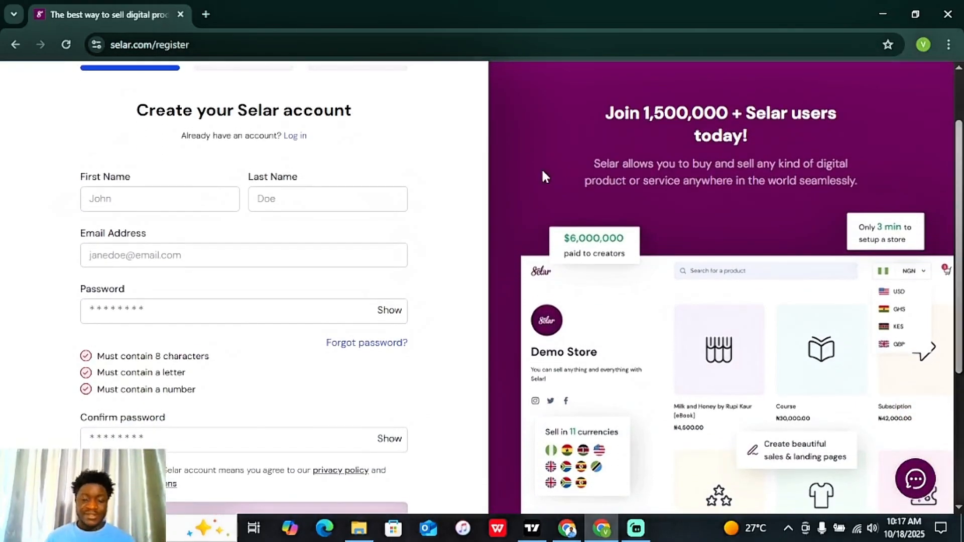
left_click(127, 195)
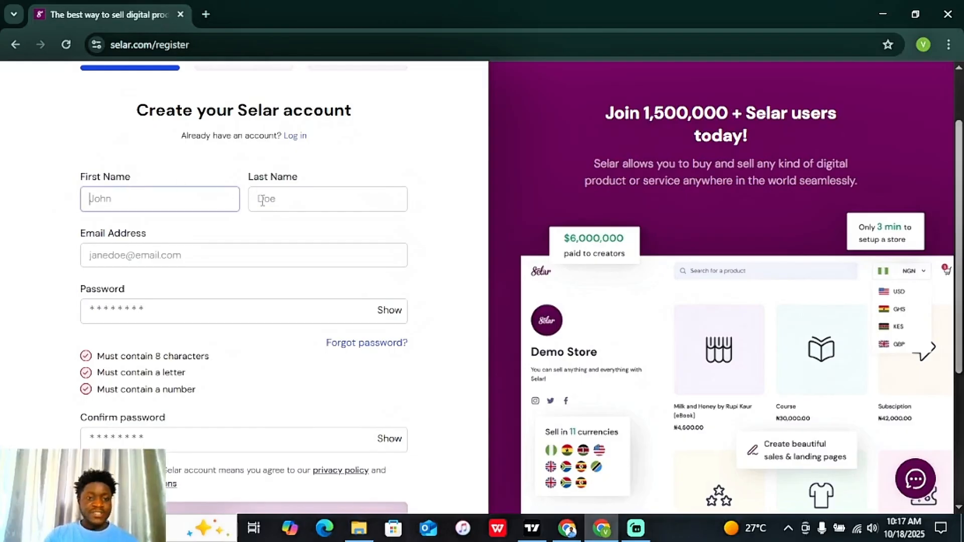
left_click(307, 201)
left_click(170, 287)
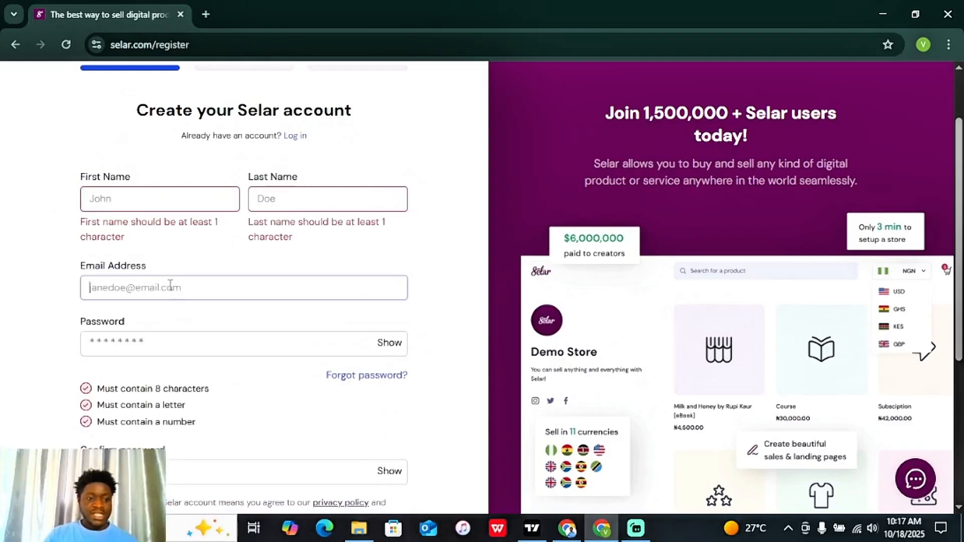
left_click(150, 340)
scroll(956, 266, "down", 4)
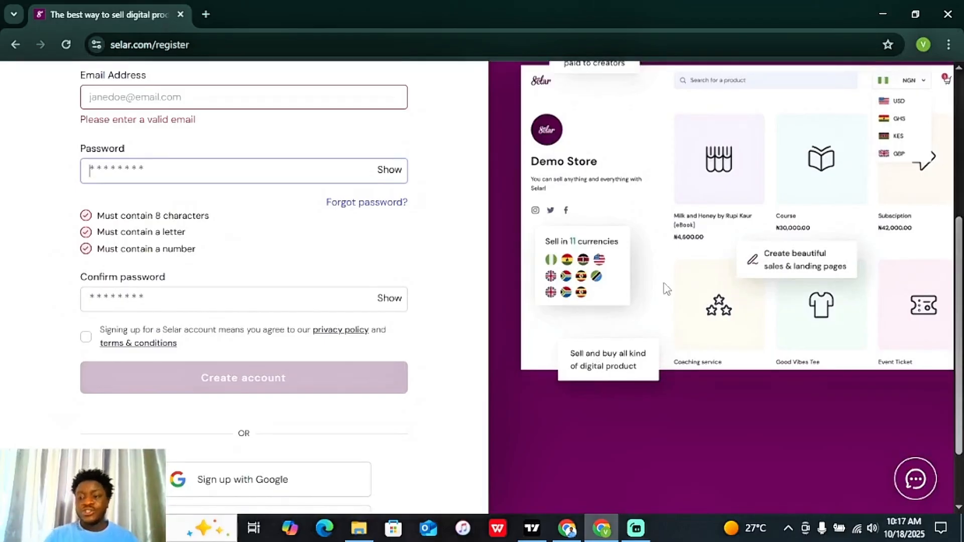
scroll(667, 289, "down", 2)
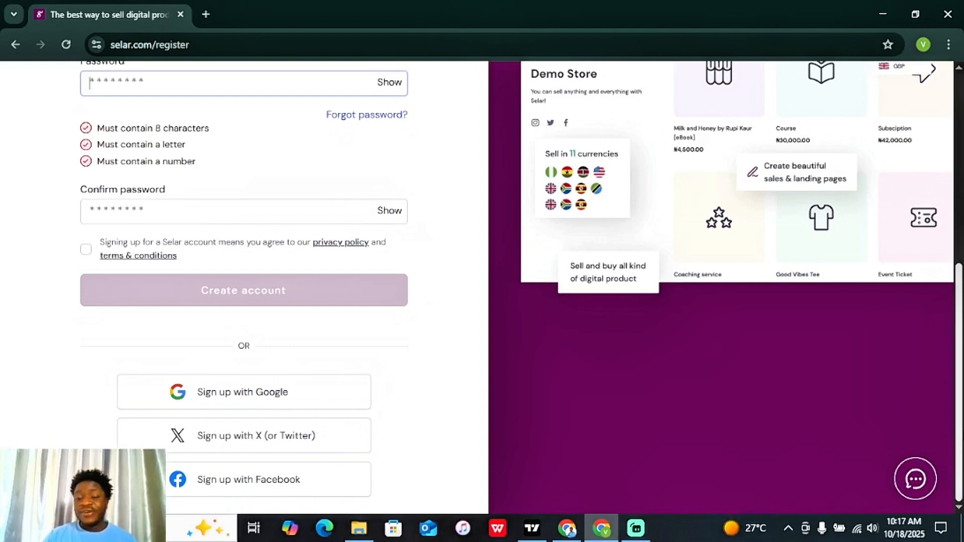
scroll(244, 286, "up", 3)
scroll(228, 278, "up", 4)
Step: Fill in the first name, last name and account e-mail address on the registration form
left_click(184, 273)
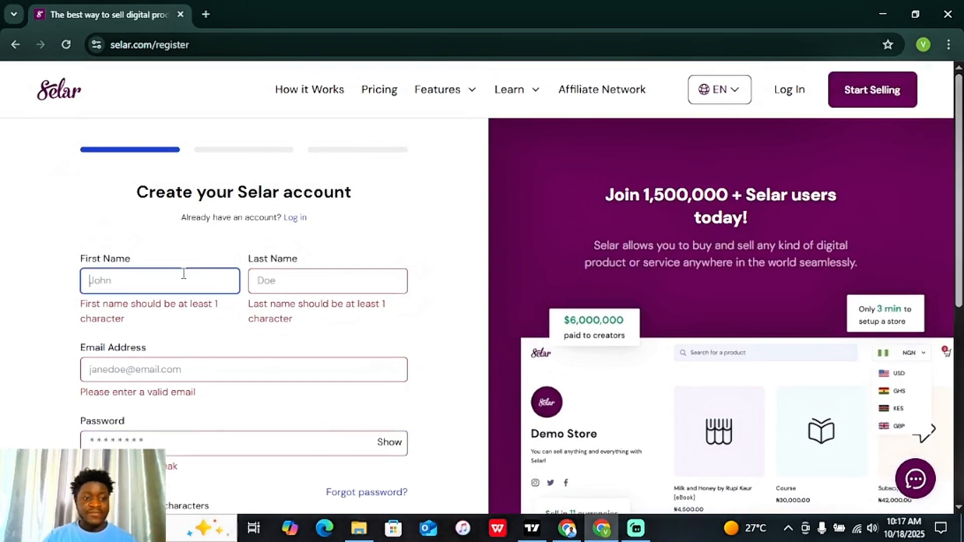
type("Kid")
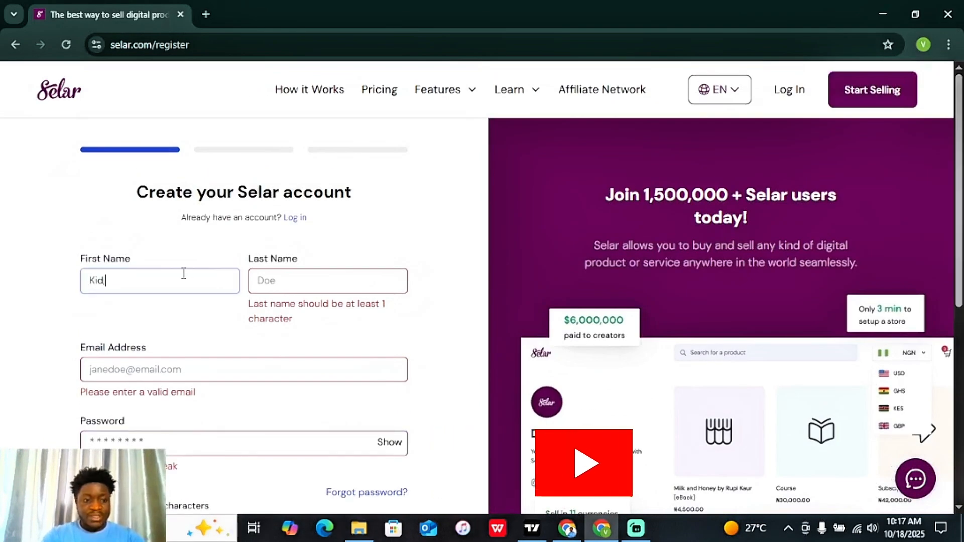
type("kesssss")
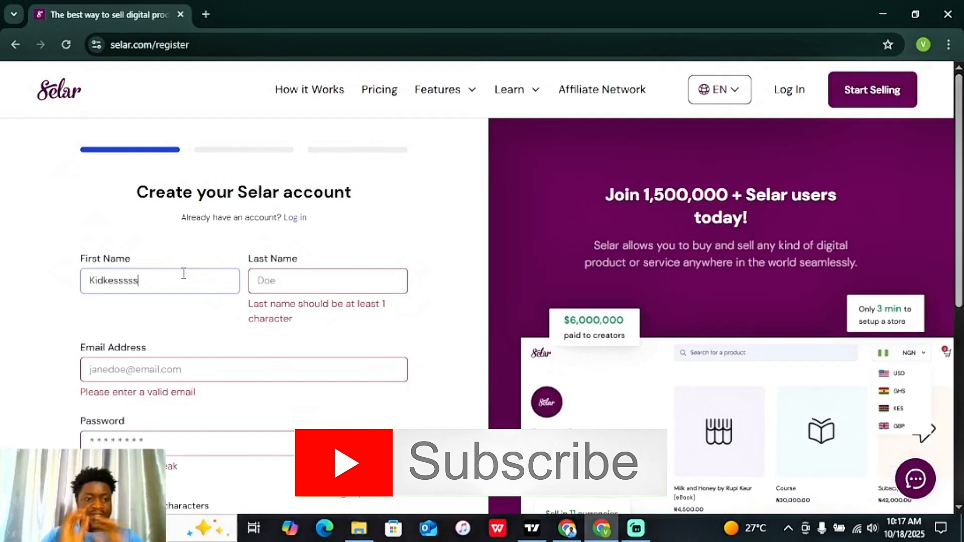
left_click(288, 288)
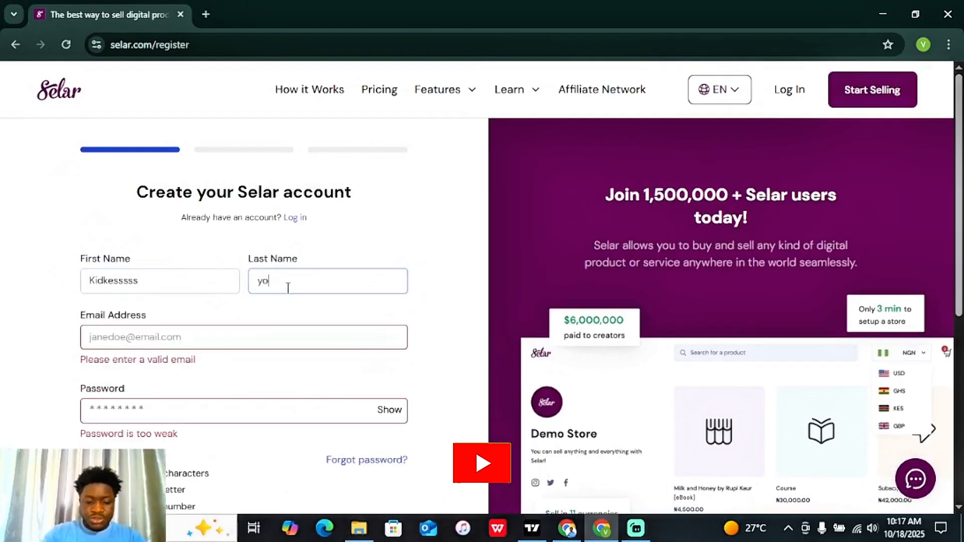
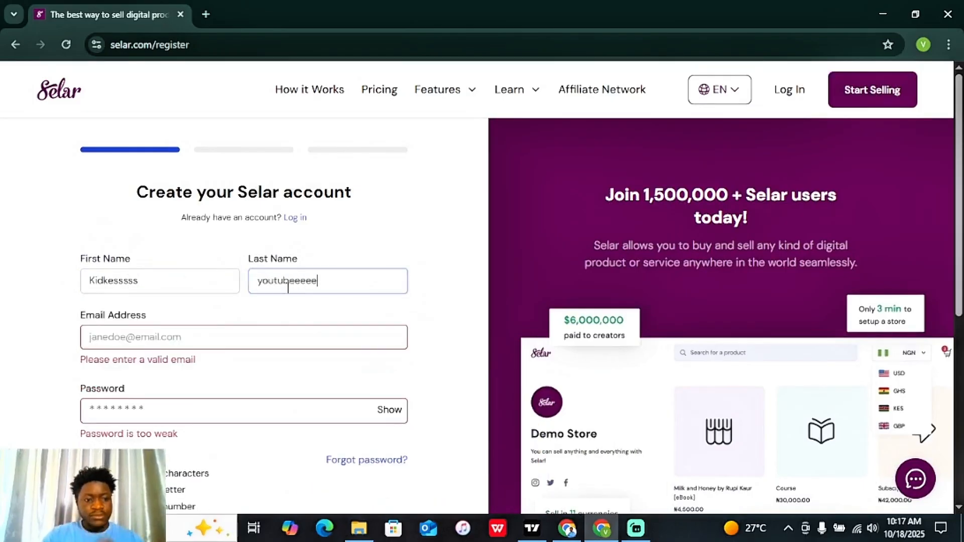
left_click(232, 341)
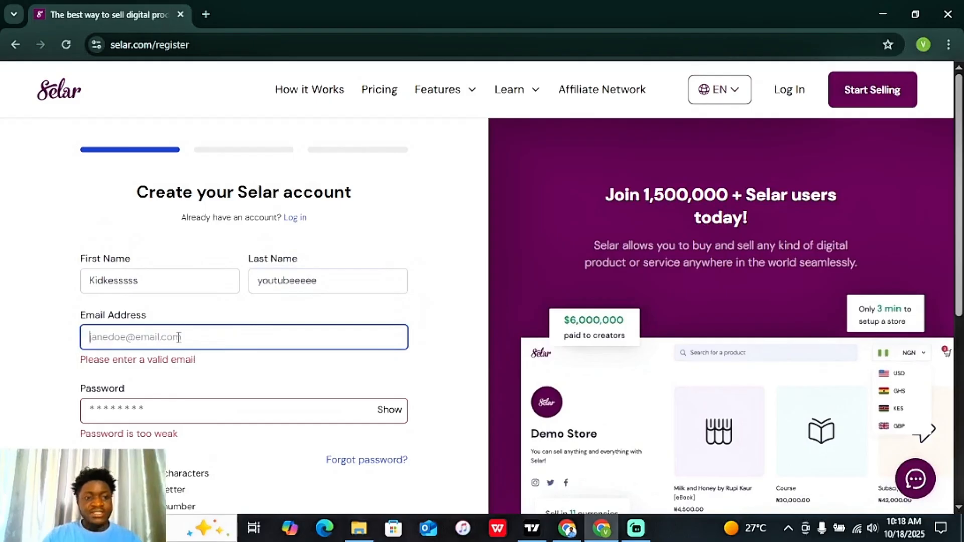
left_click(924, 45)
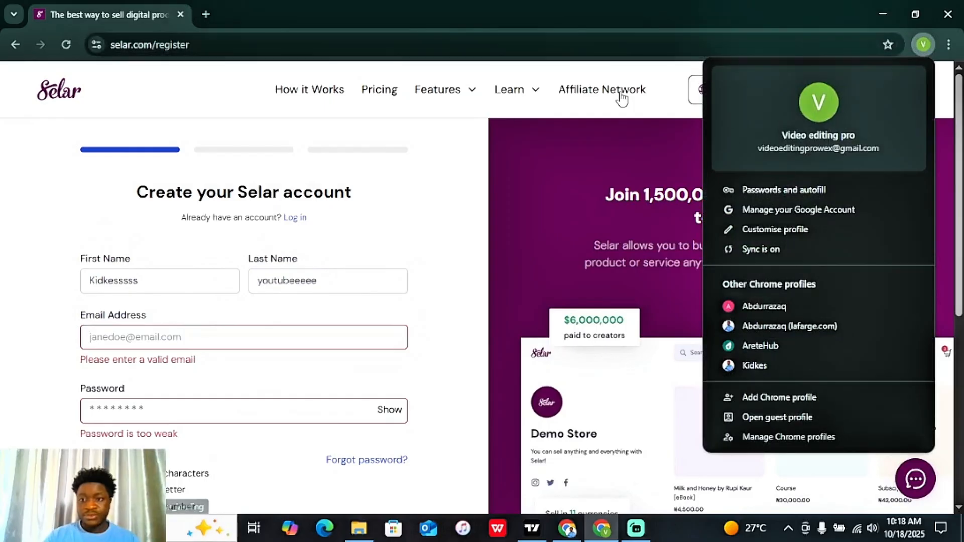
left_click(138, 340)
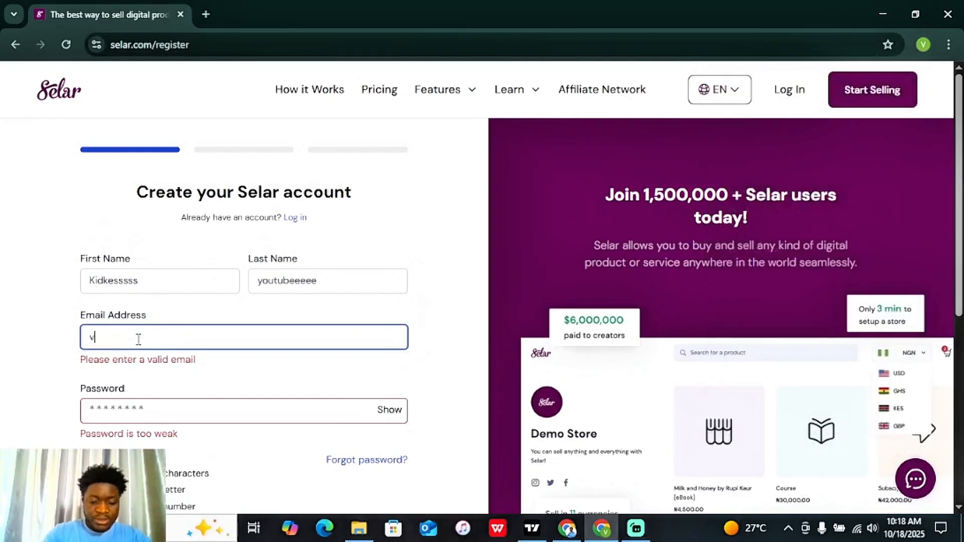
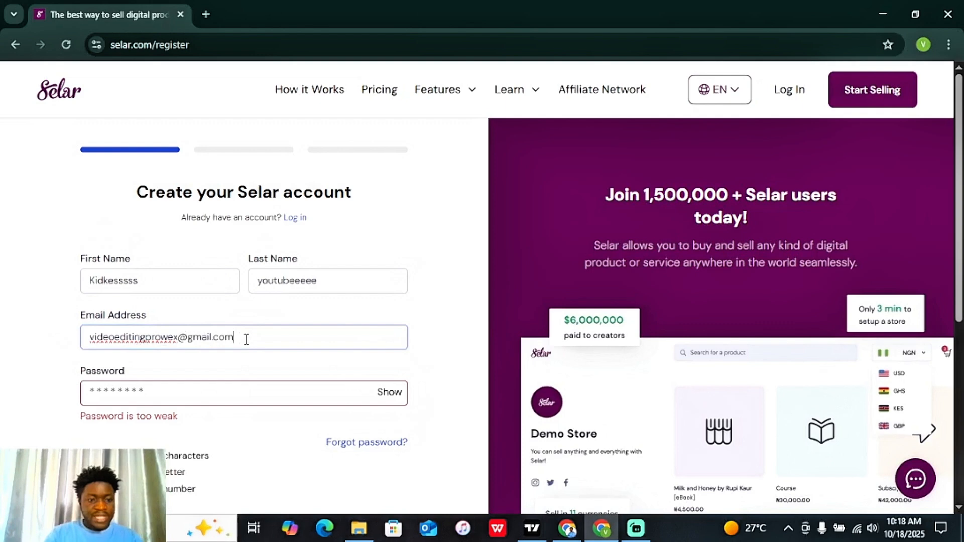
left_click_drag(246, 339, 75, 334)
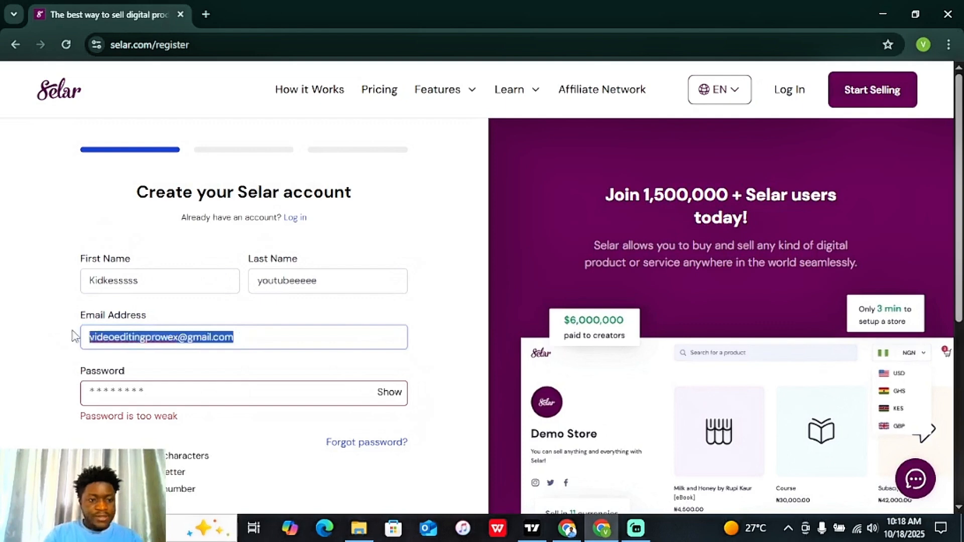
Step: Set and confirm the account password, accept the terms, and create the account
left_click(132, 397)
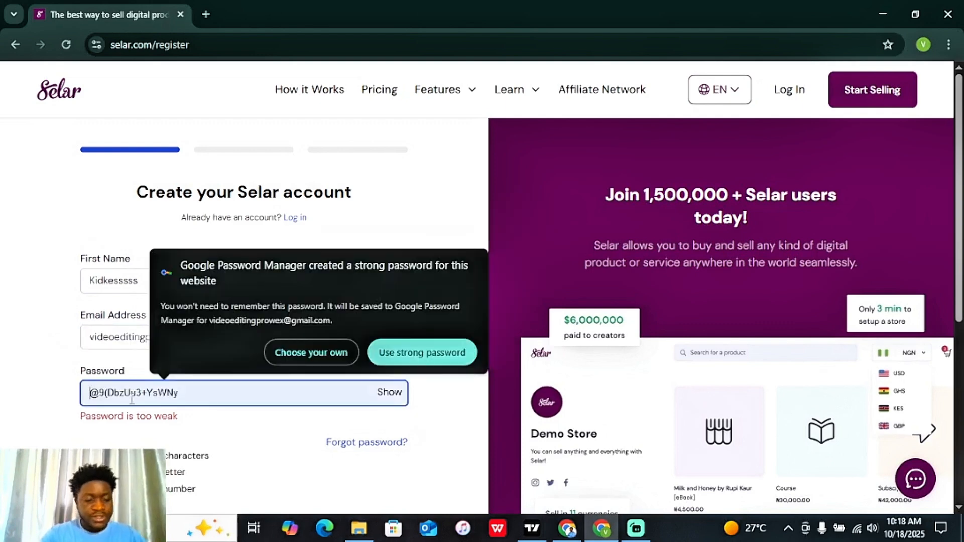
type("•••••••••")
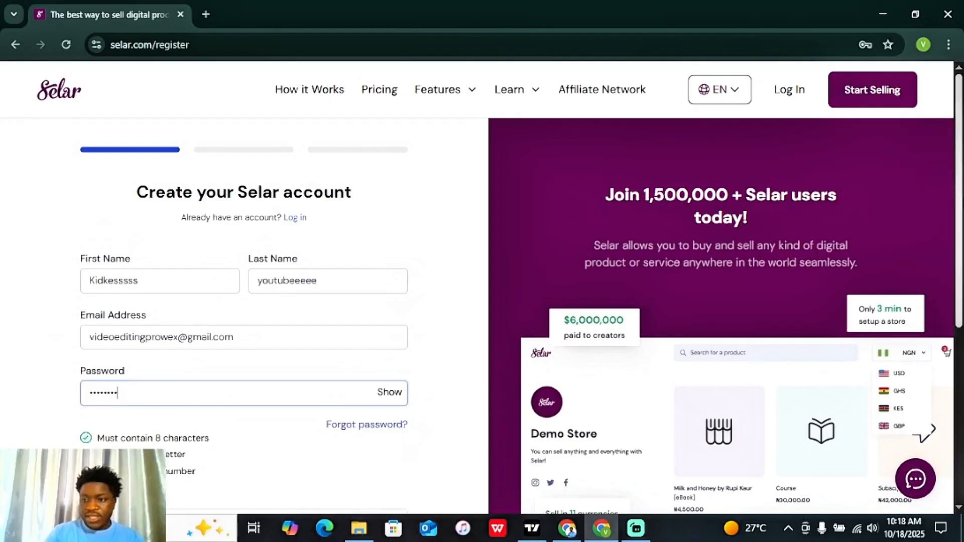
scroll(220, 351, "down", 3)
left_click(205, 360)
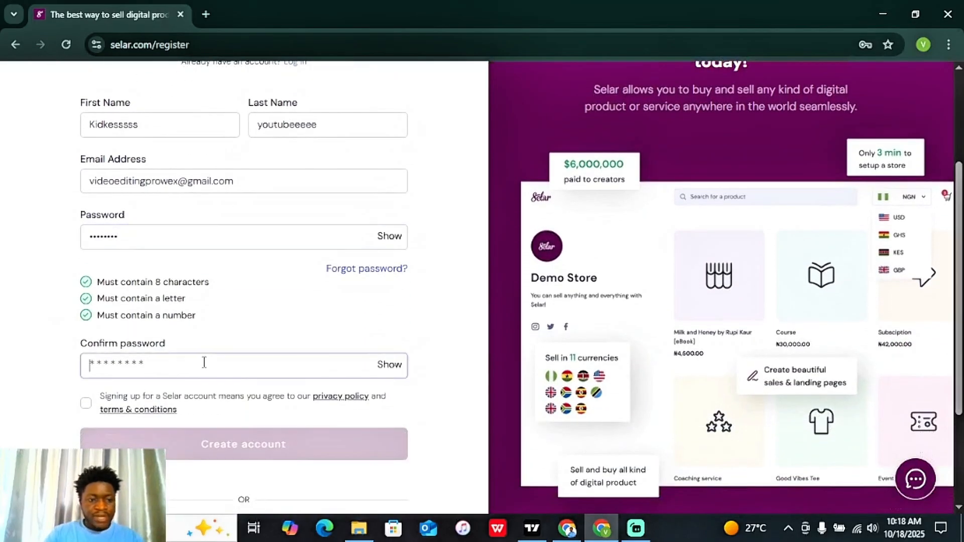
type("•••••••••")
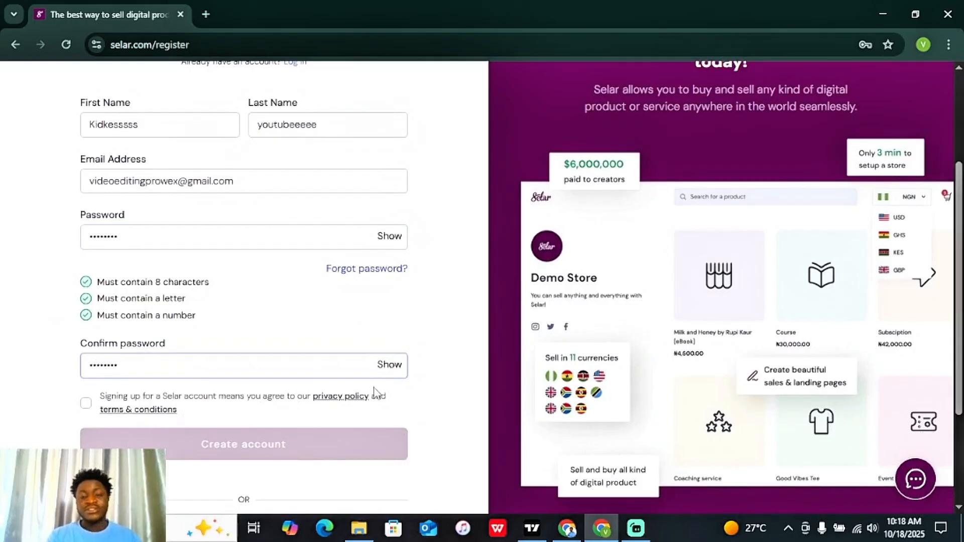
left_click(86, 404)
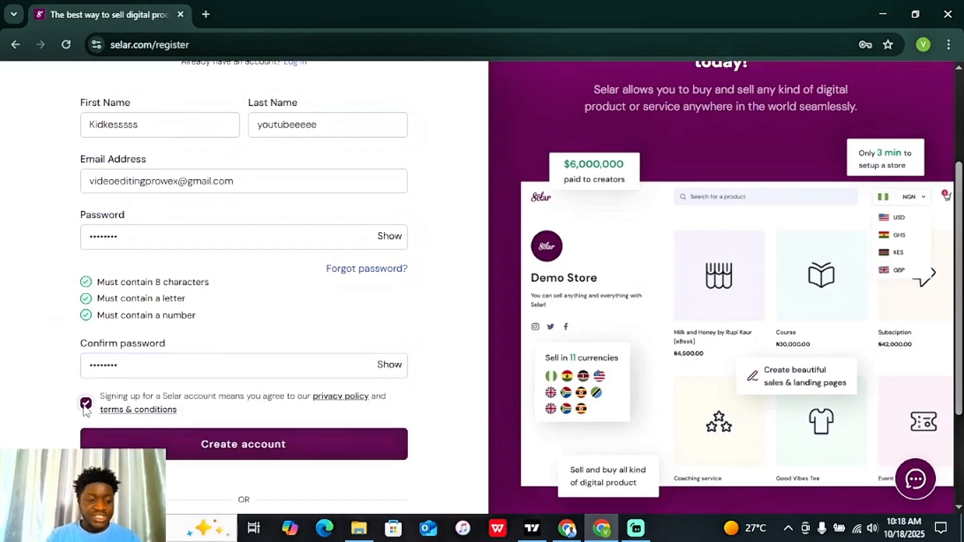
left_click(308, 447)
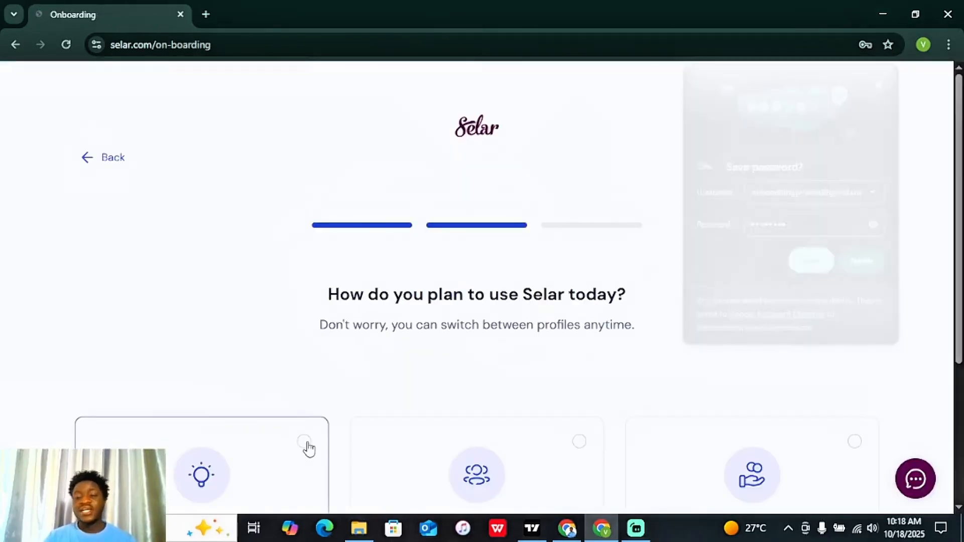
Step: Decline the browser's password prompt and pick the 'I'm a creator' option
left_click(867, 264)
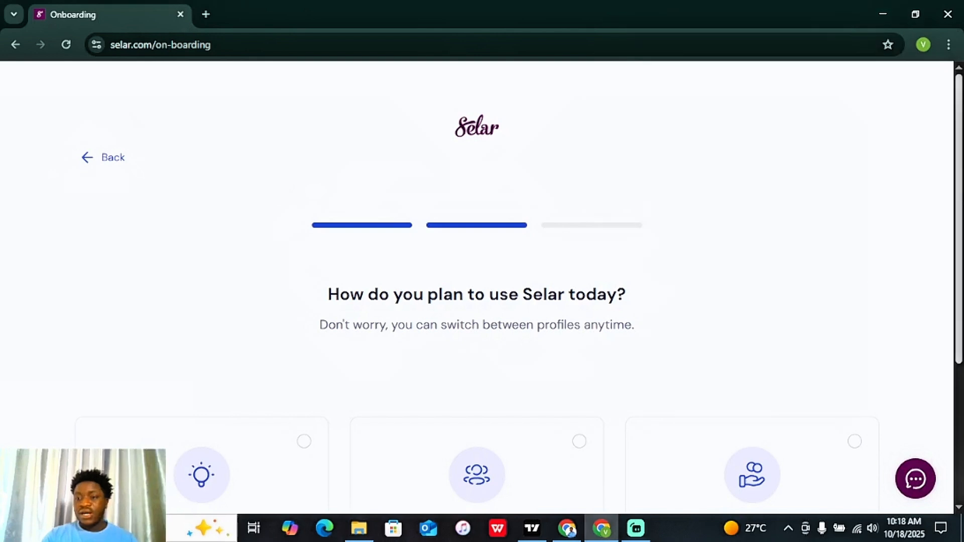
scroll(869, 267, "down", 2)
scroll(522, 286, "down", 1)
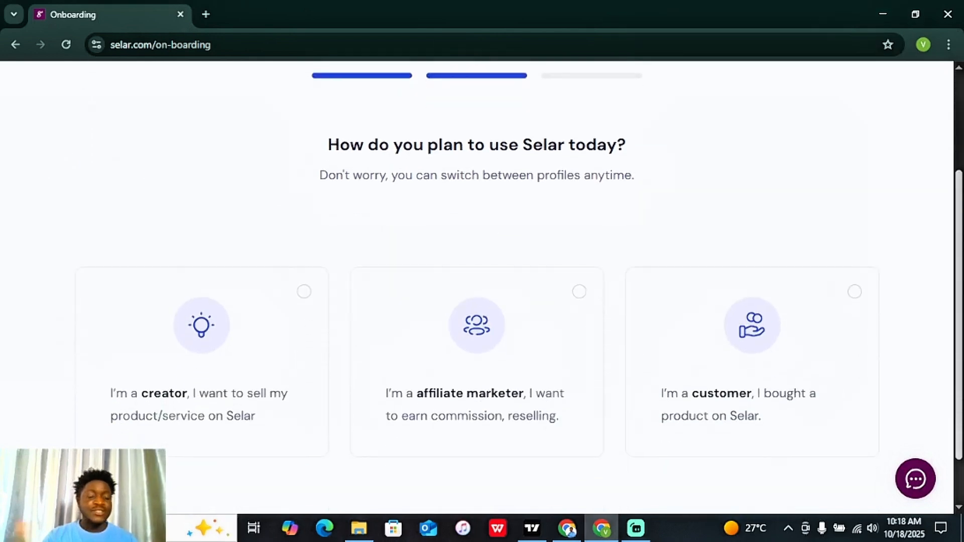
scroll(858, 314, "down", 1)
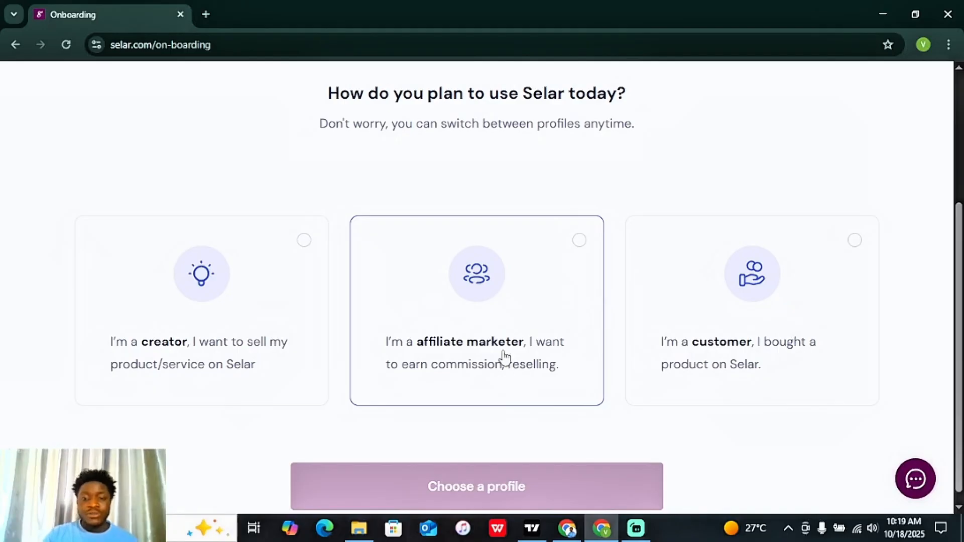
left_click(242, 310)
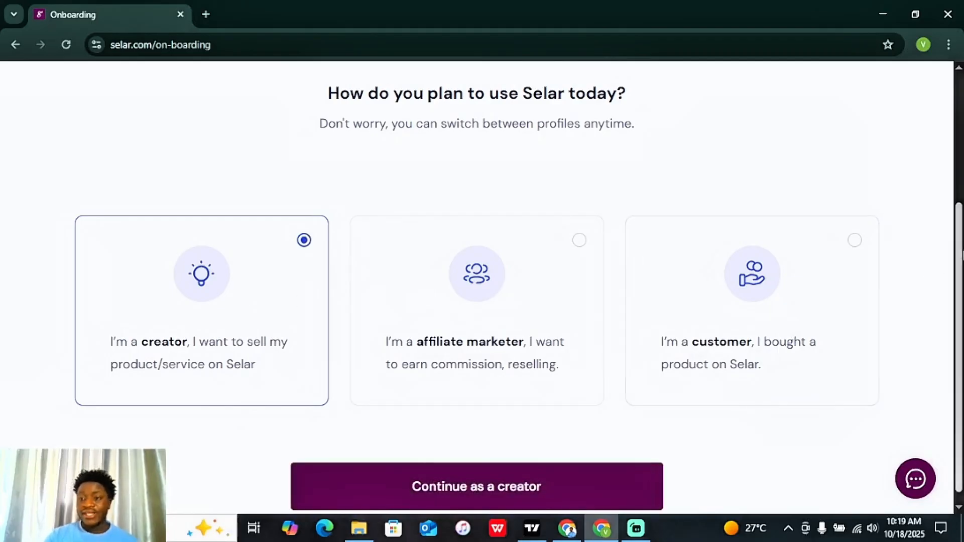
scroll(962, 255, "down", 1)
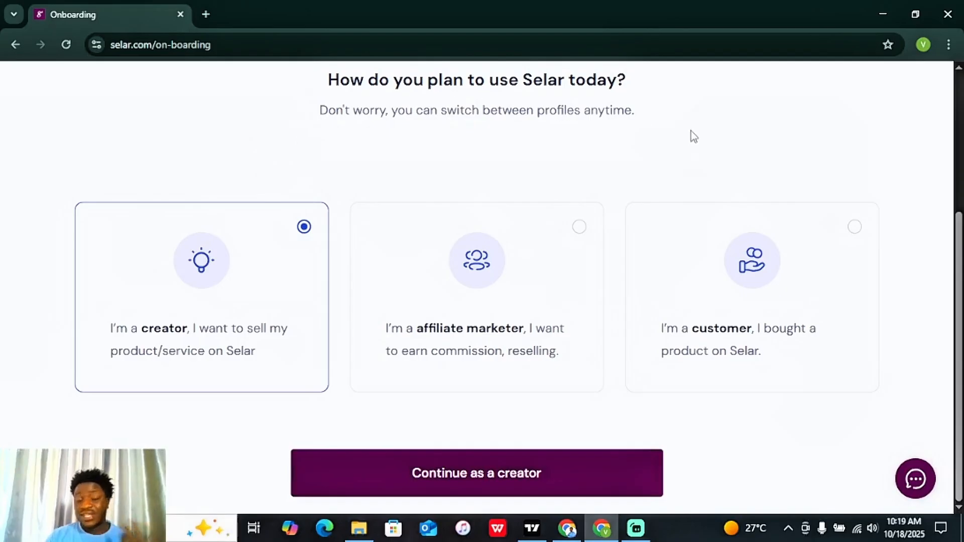
Step: Continue as a creator, then save gender Male, date of birth and contact number to the profile
left_click(495, 488)
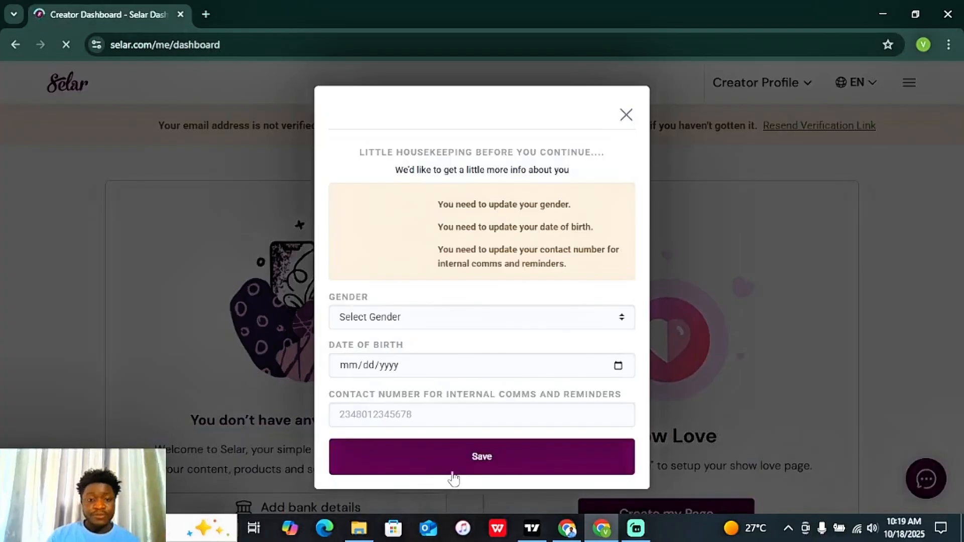
left_click(513, 322)
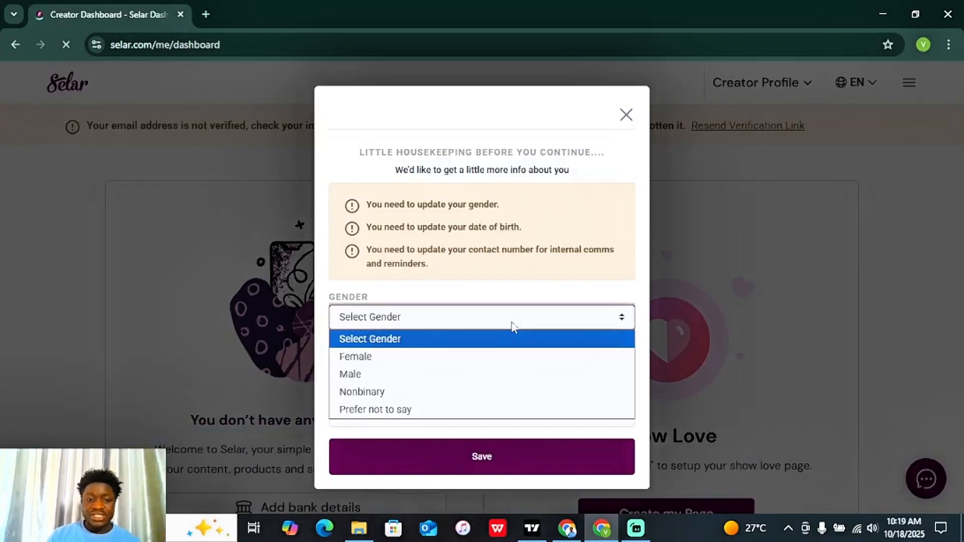
left_click(433, 373)
left_click(452, 372)
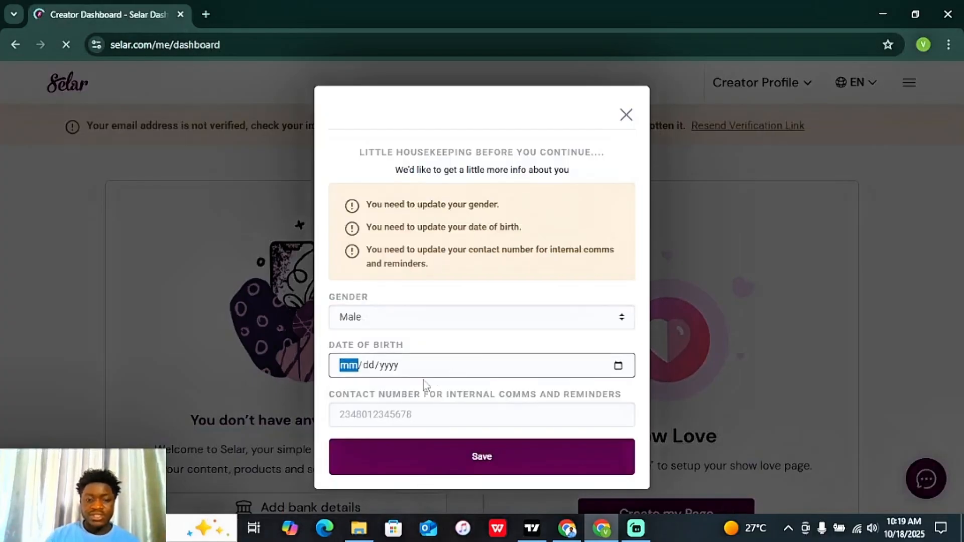
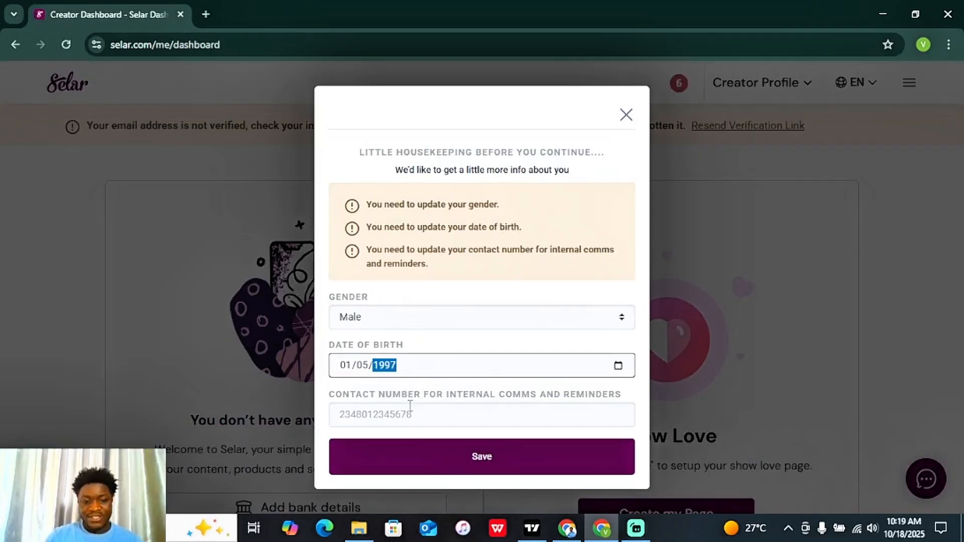
left_click(410, 408)
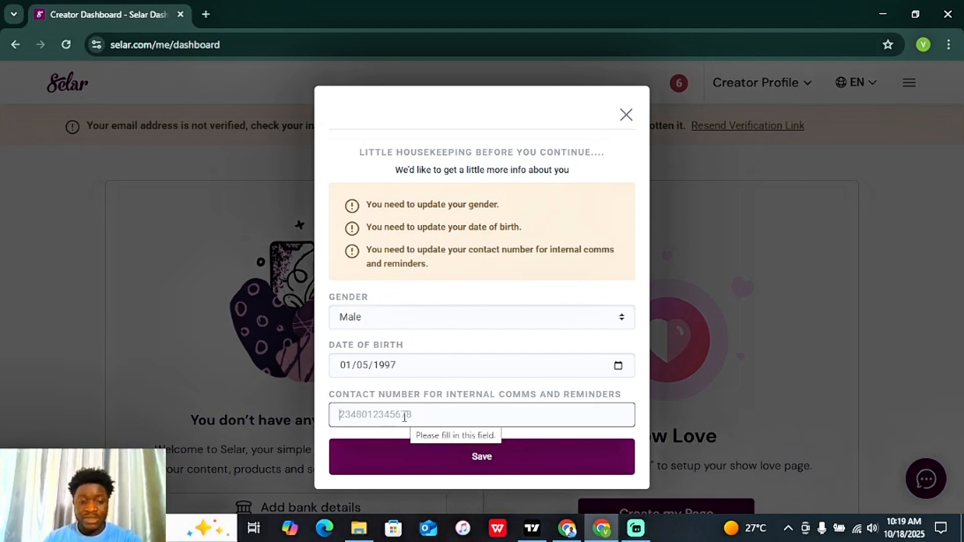
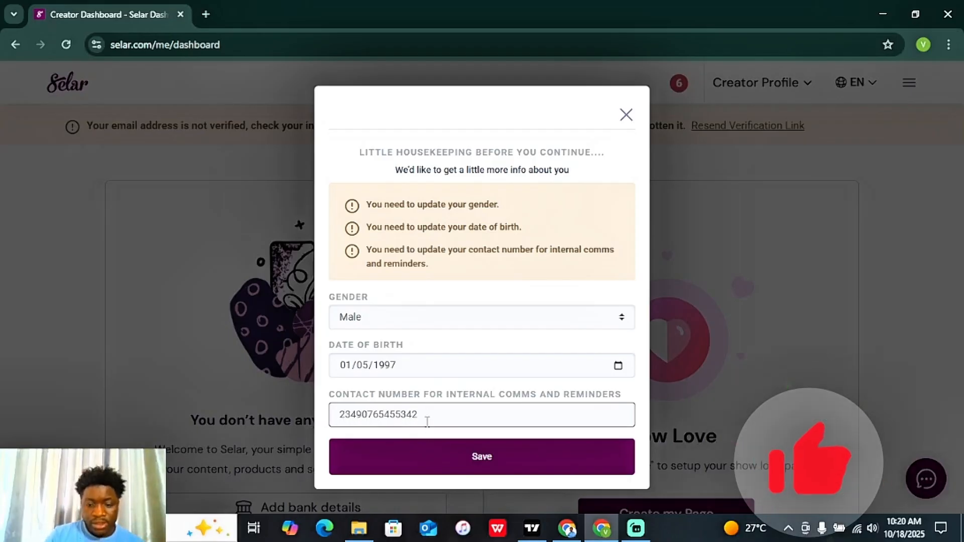
left_click(457, 458)
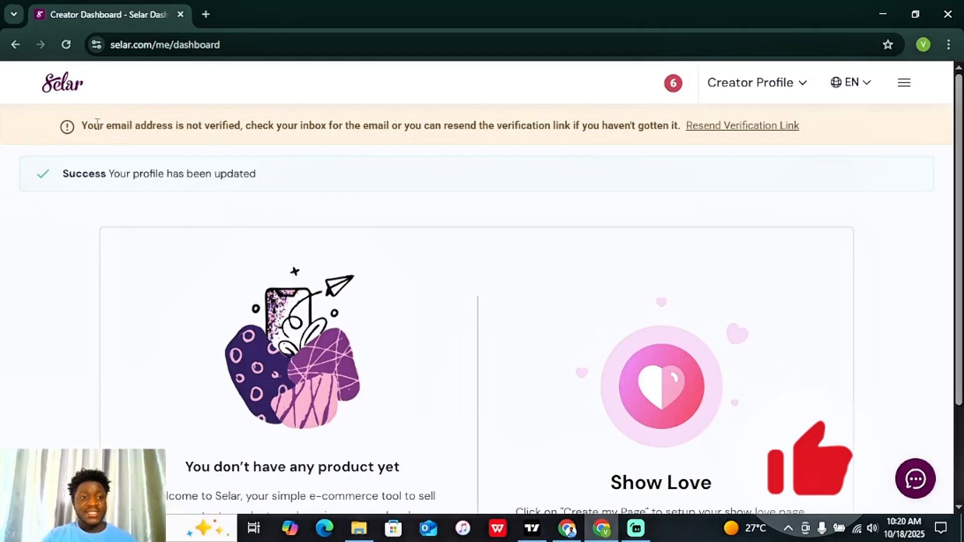
Step: Open Gmail in a new browser tab, dismissing the ad privacy notice
left_click_drag(85, 123, 254, 127)
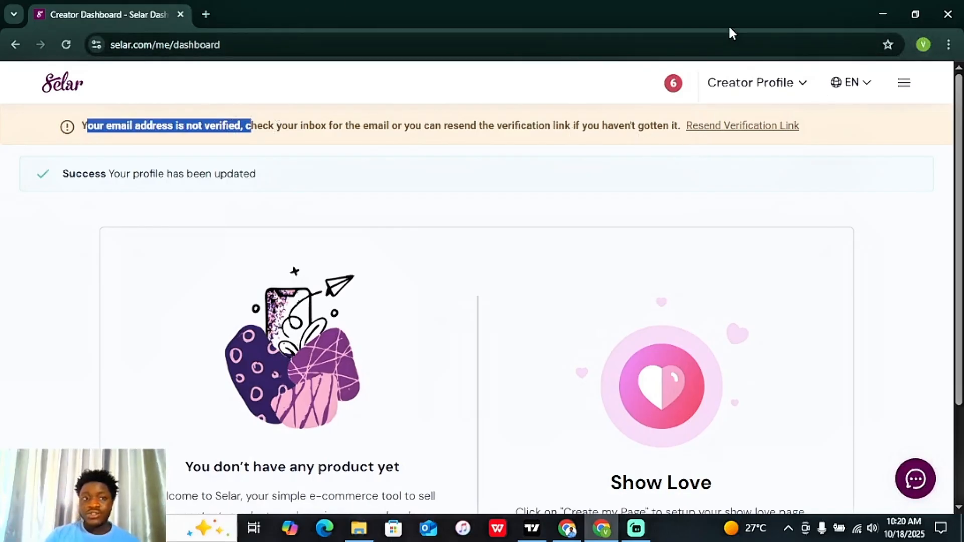
left_click(205, 14)
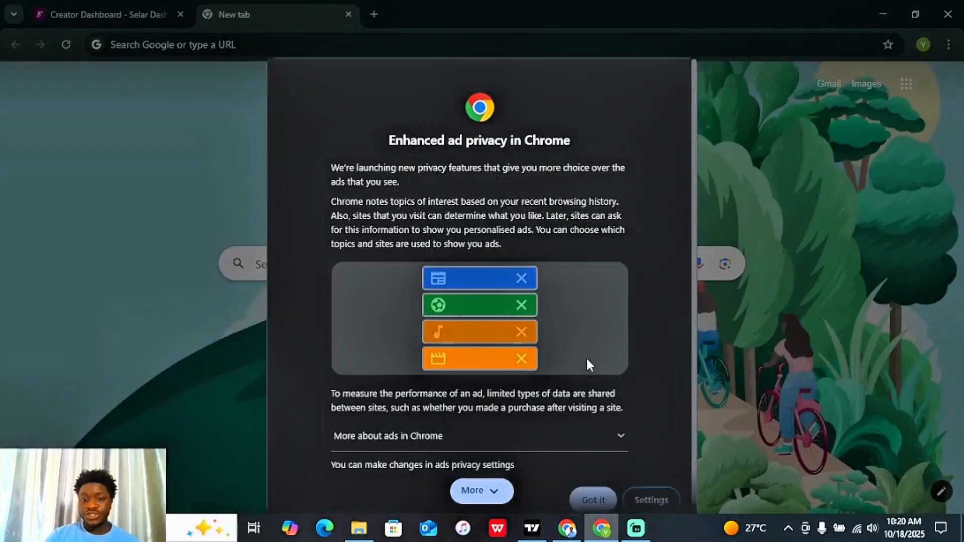
left_click(496, 502)
left_click(591, 497)
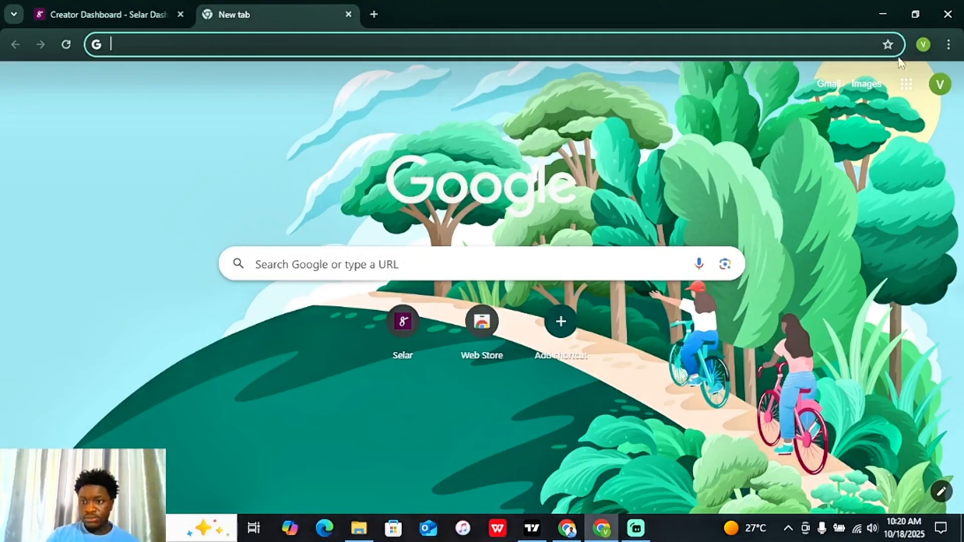
left_click(828, 85)
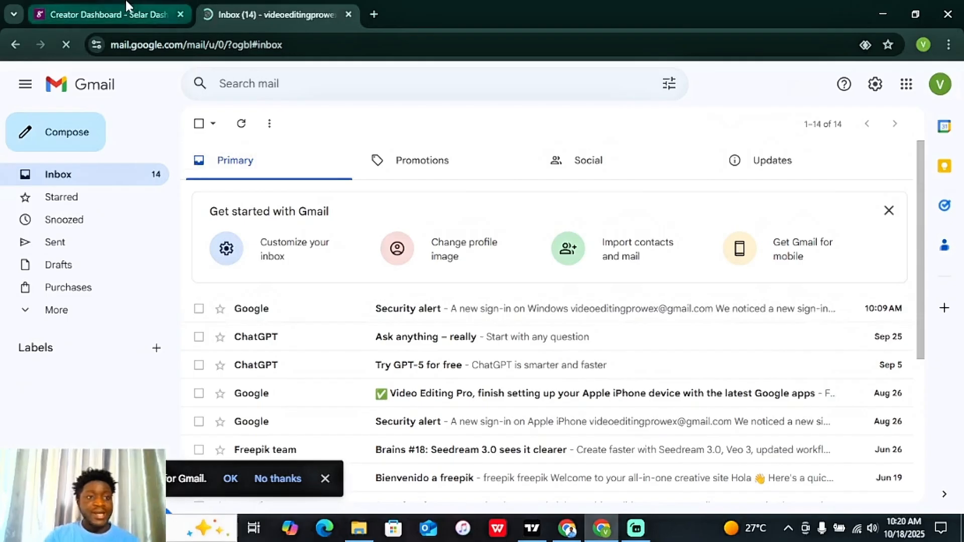
Step: Resend Selar's verification link, acknowledge both alerts, and switch to the Gmail tab
left_click(162, 14)
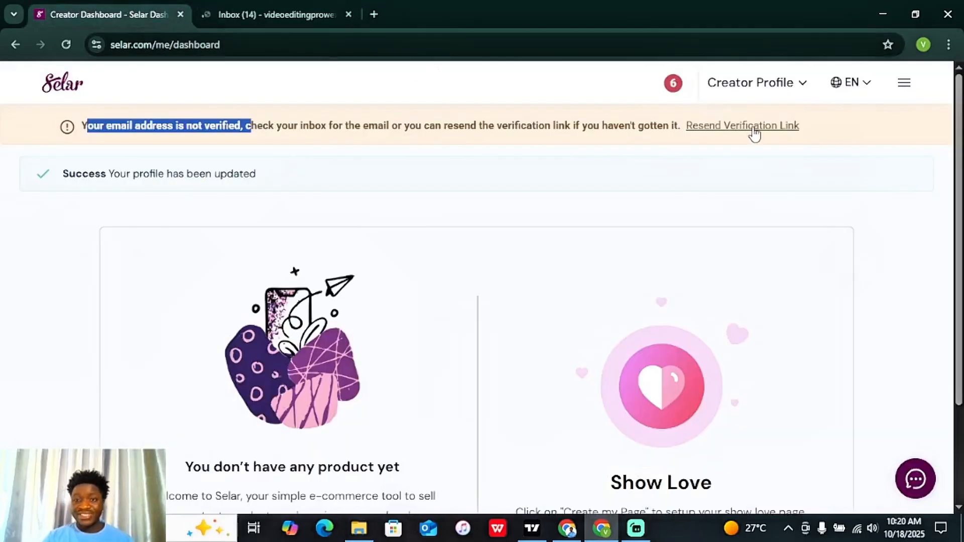
left_click(753, 134)
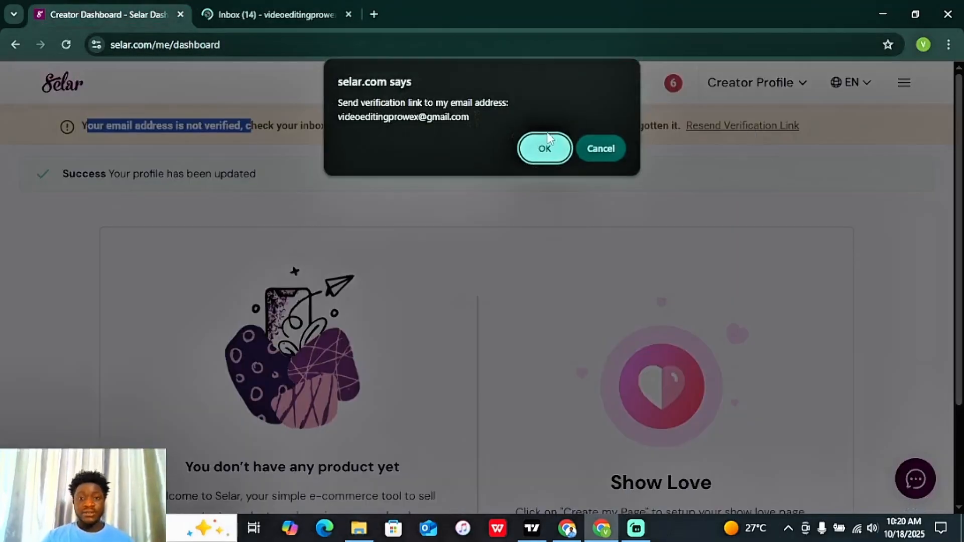
left_click(541, 150)
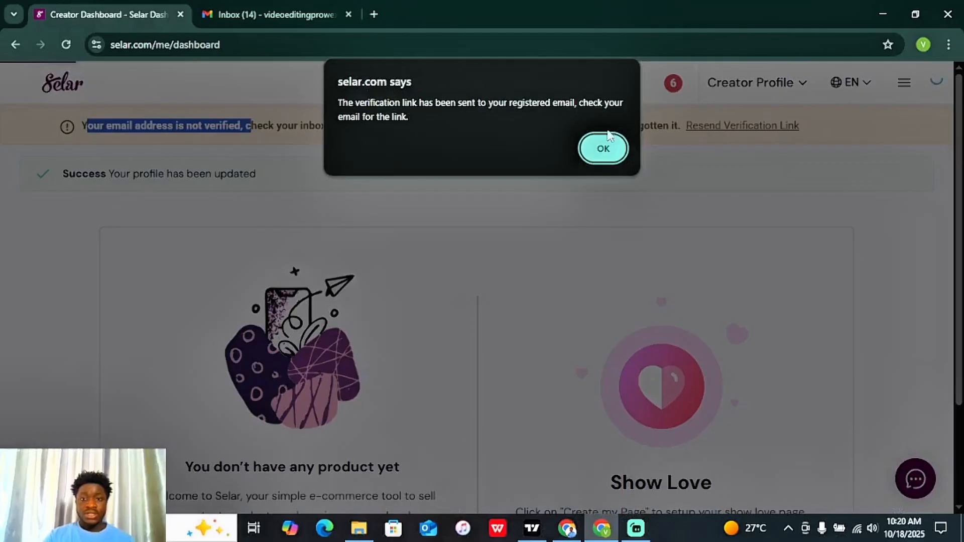
left_click(603, 149)
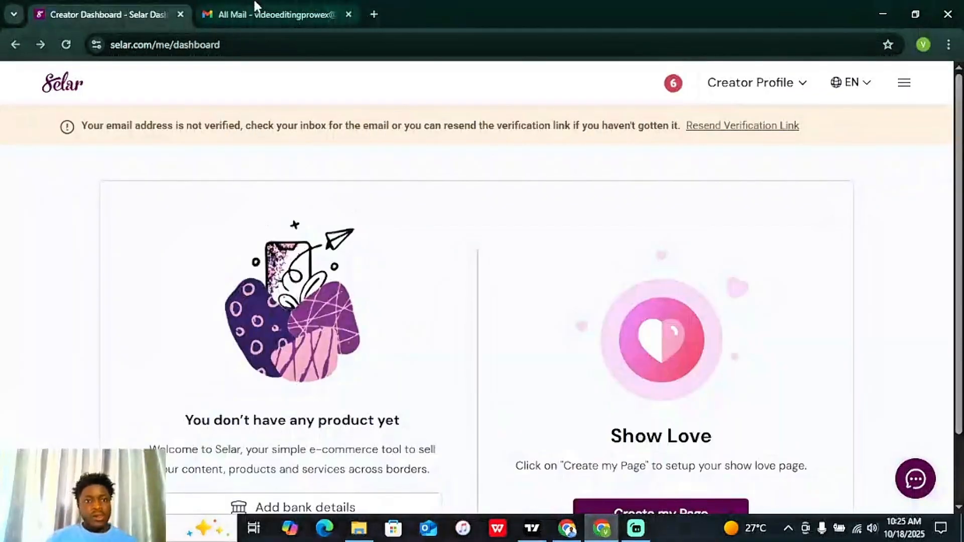
left_click(254, 14)
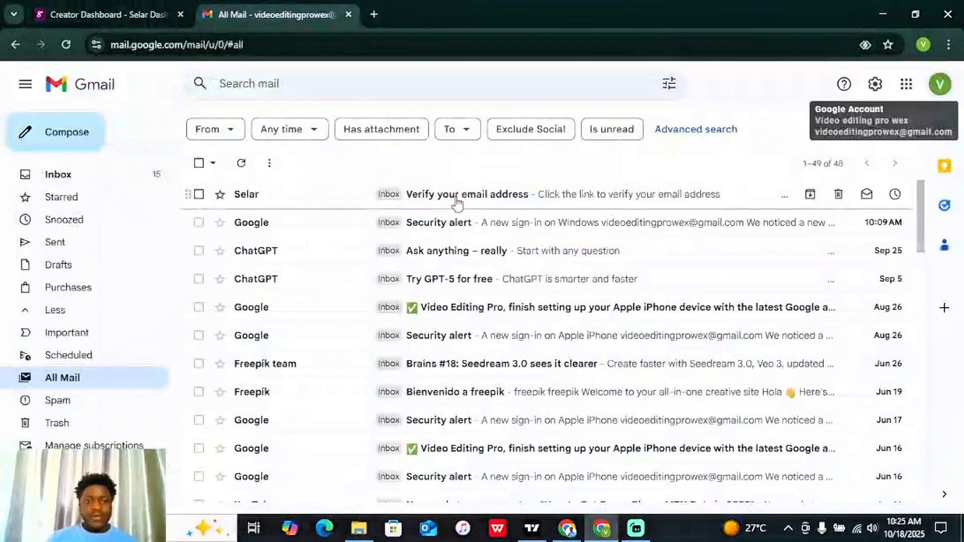
Step: Open Selar's verification email, then look at the profile settings on the Selar dashboard
left_click(492, 201)
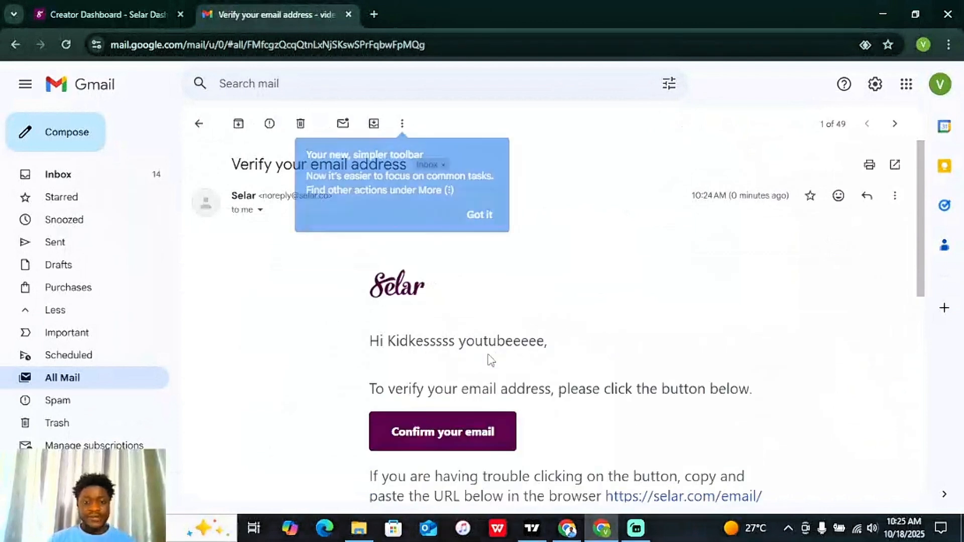
left_click(486, 217)
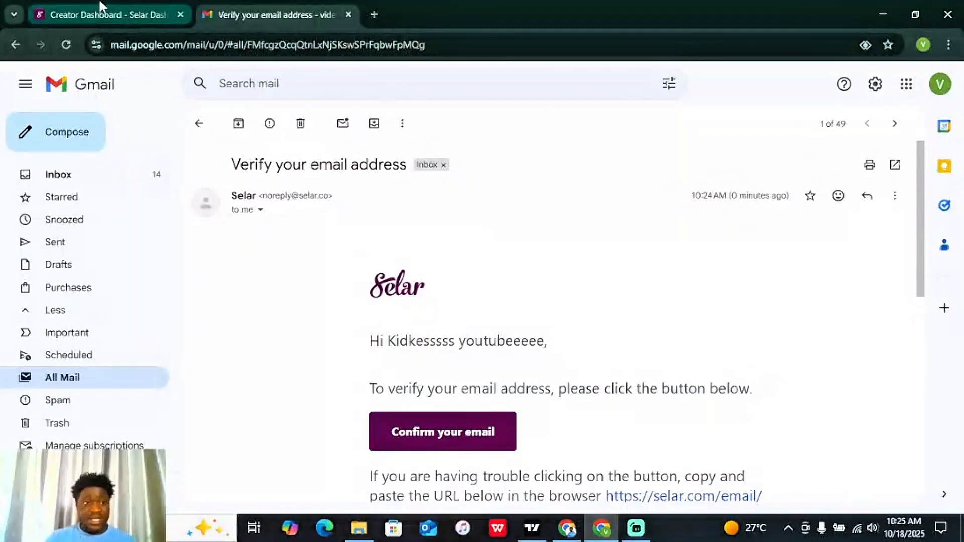
left_click(101, 7)
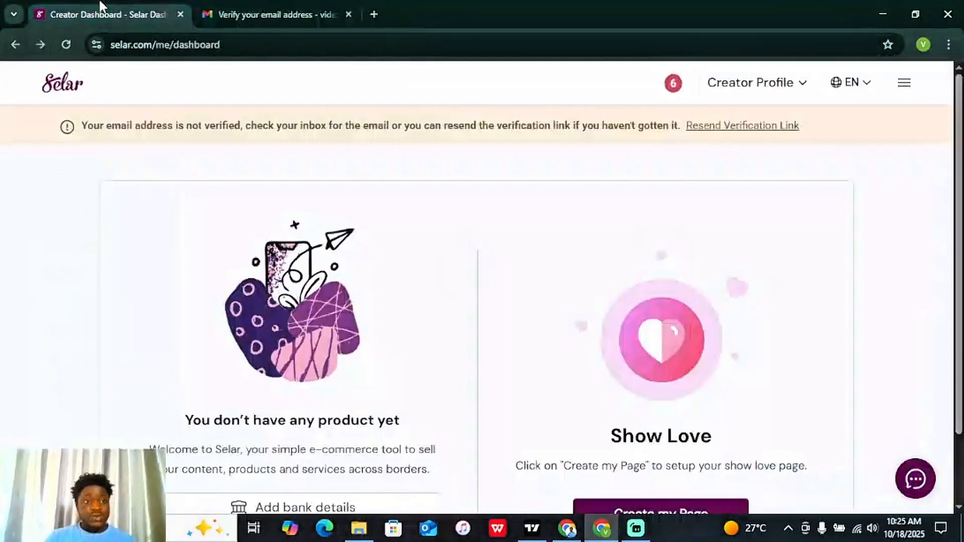
left_click(906, 85)
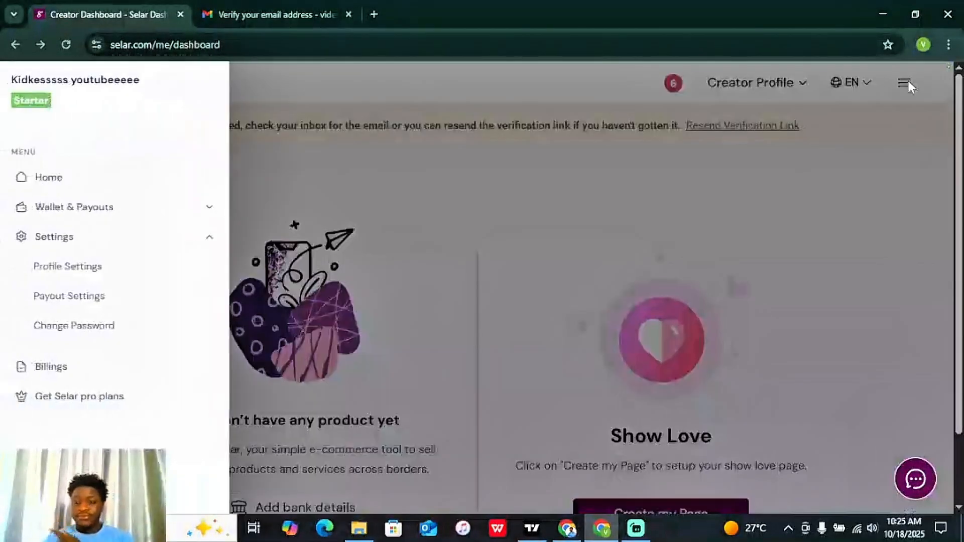
left_click(74, 273)
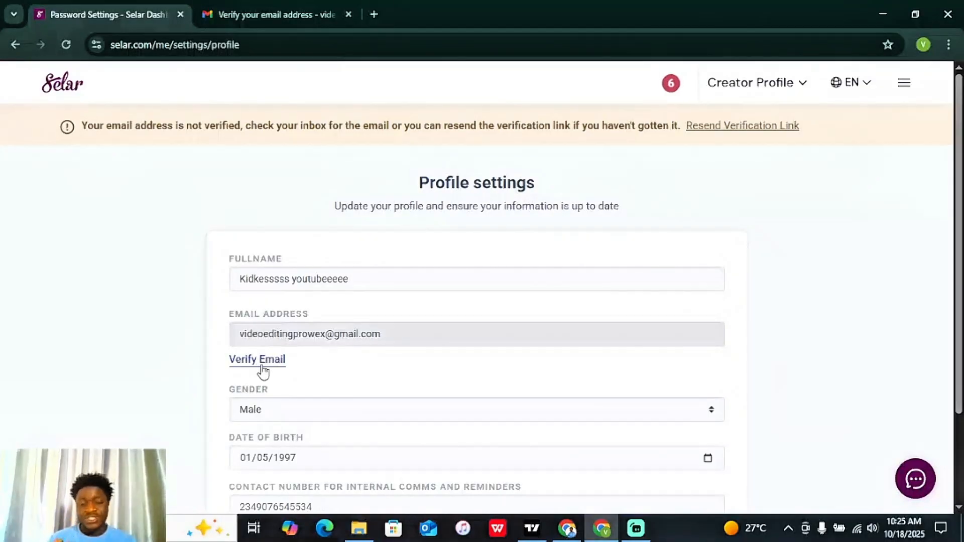
left_click(10, 46)
Step: Follow the email's 'Confirm your email' link to verify the Selar account
left_click(285, 10)
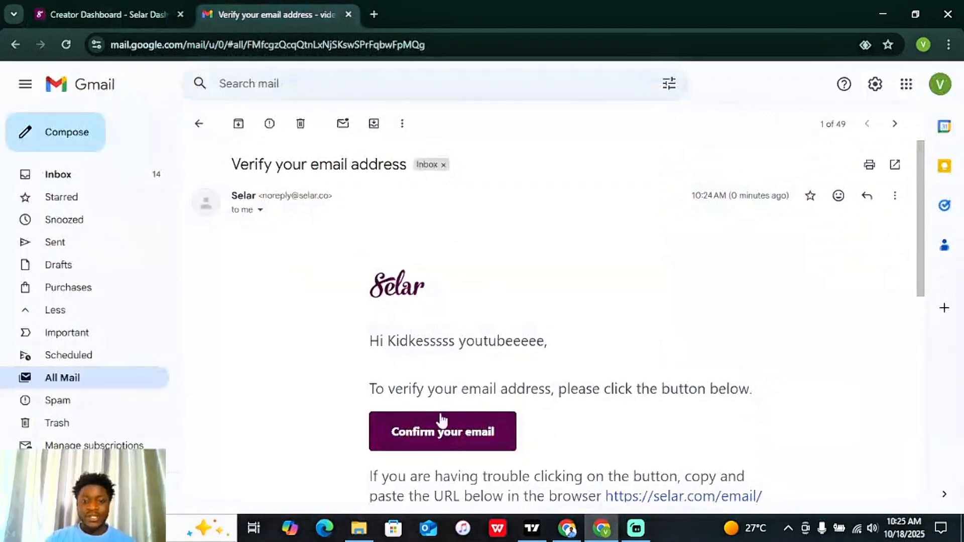
left_click_drag(922, 186, 927, 223)
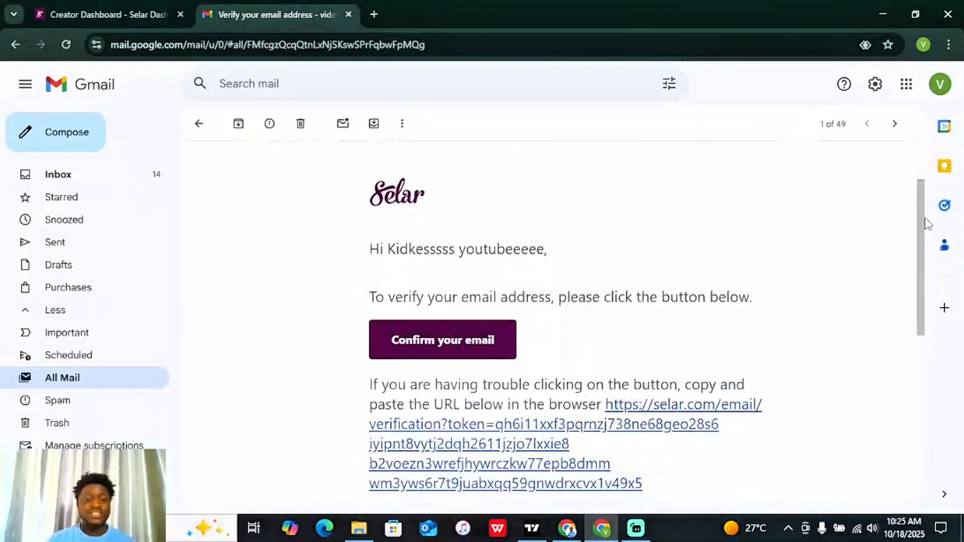
left_click(471, 340)
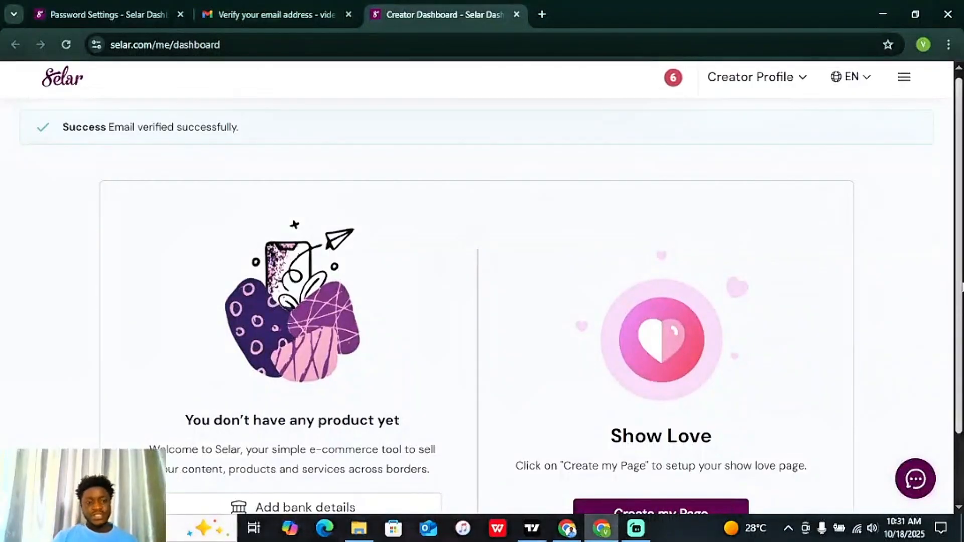
Step: Add payout bank details: Guaranty Trust Bank in Nigeria with the bank account number
scroll(482, 291, "down", 2)
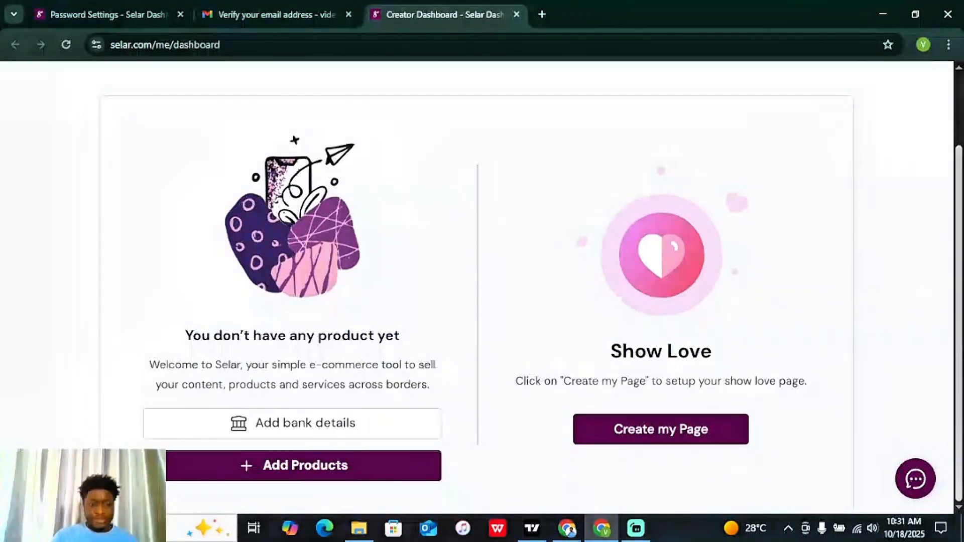
left_click(298, 426)
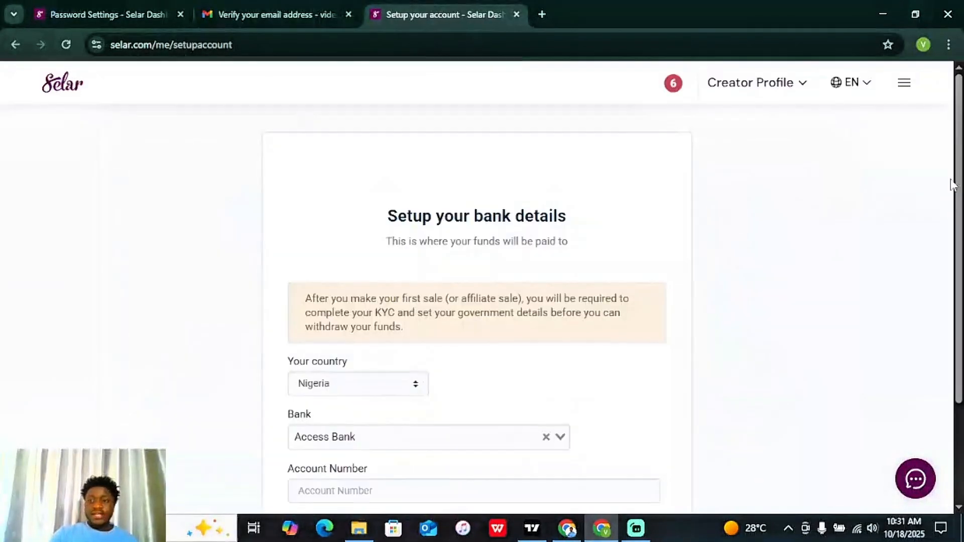
scroll(487, 318, "down", 2)
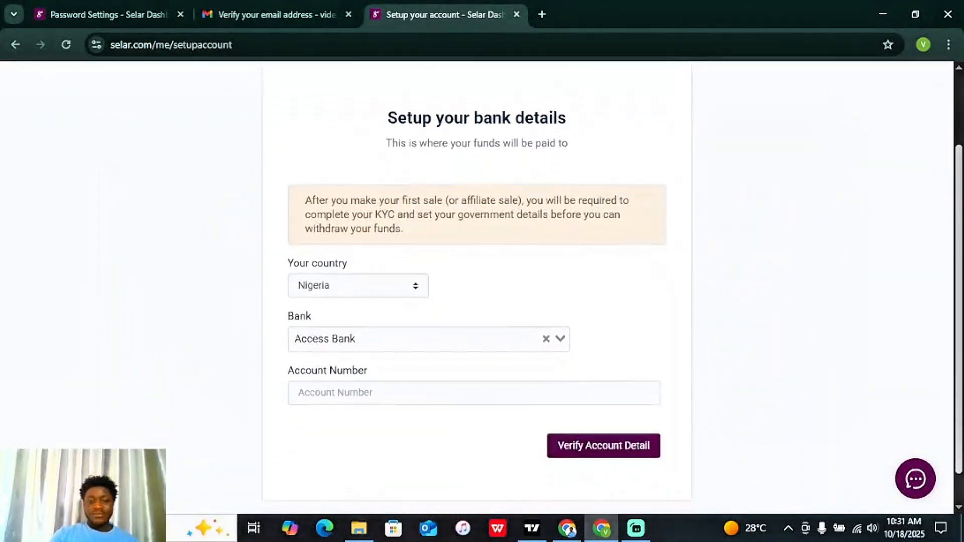
left_click(459, 317)
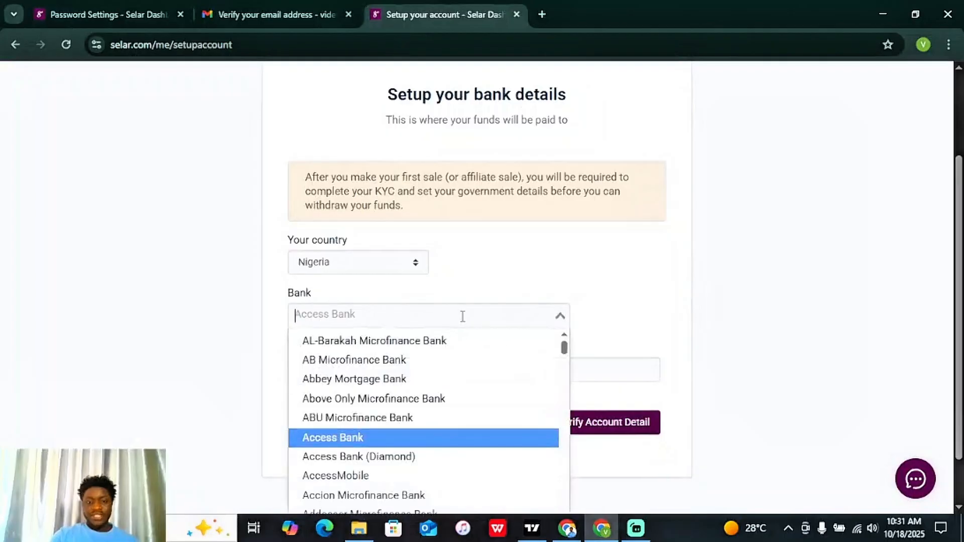
type("gura")
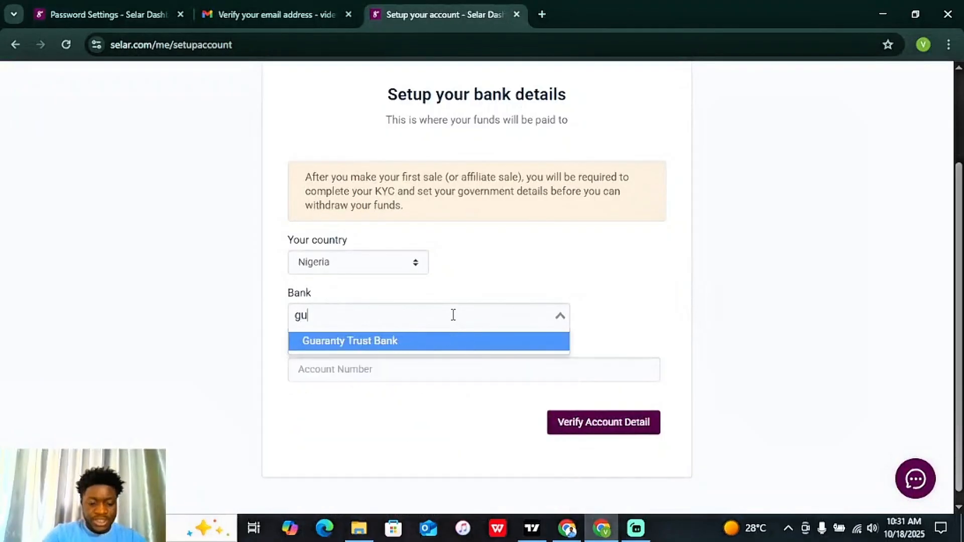
key("BackSpace")
key("BackSpace")
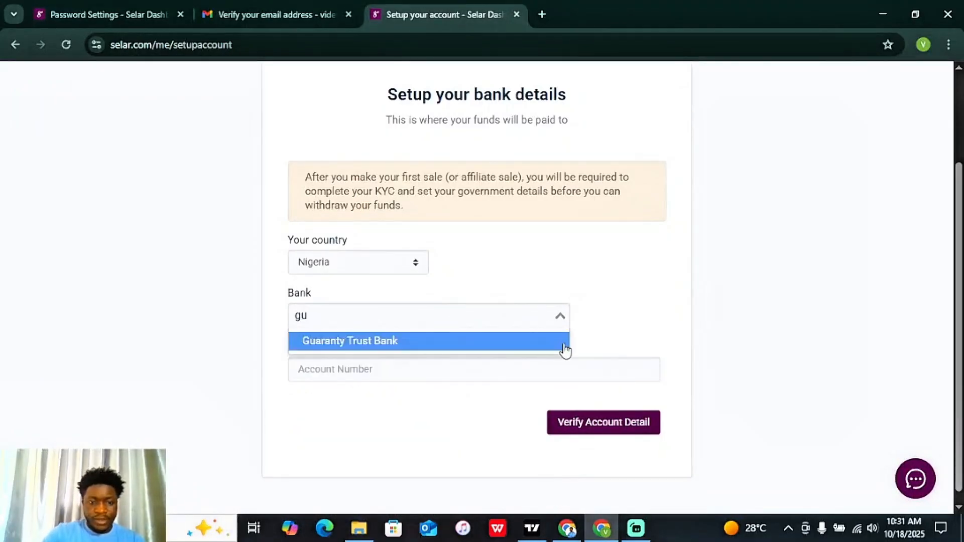
left_click(544, 343)
left_click(411, 367)
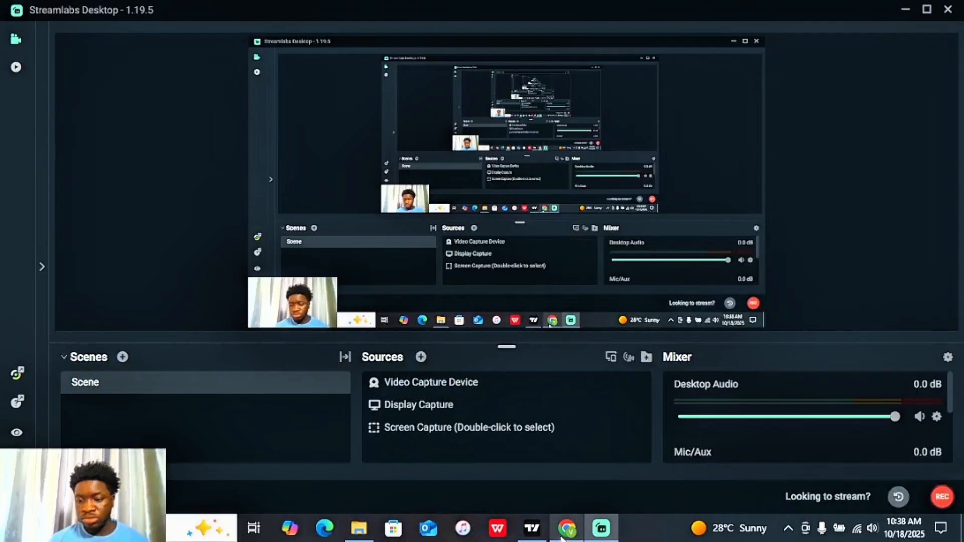
mouse_move(564, 536)
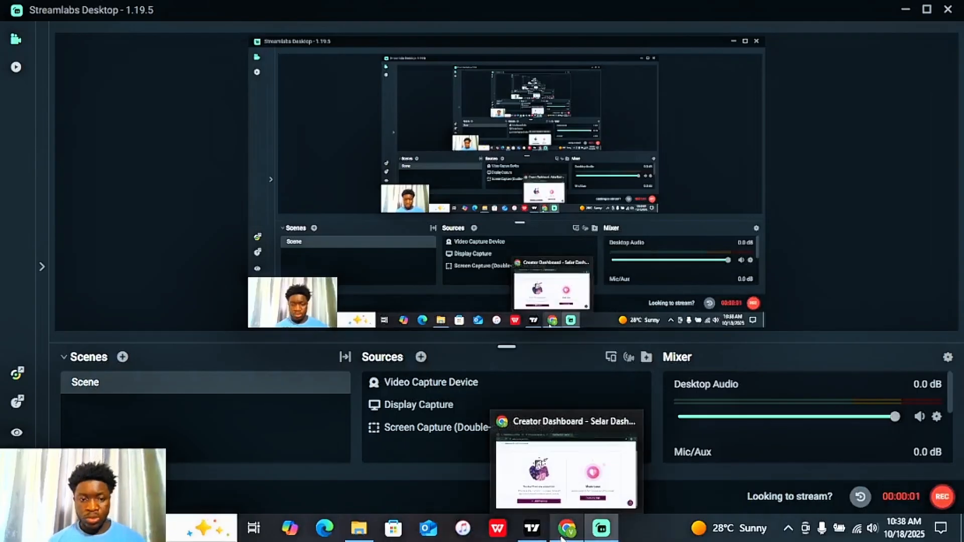
left_click(566, 470)
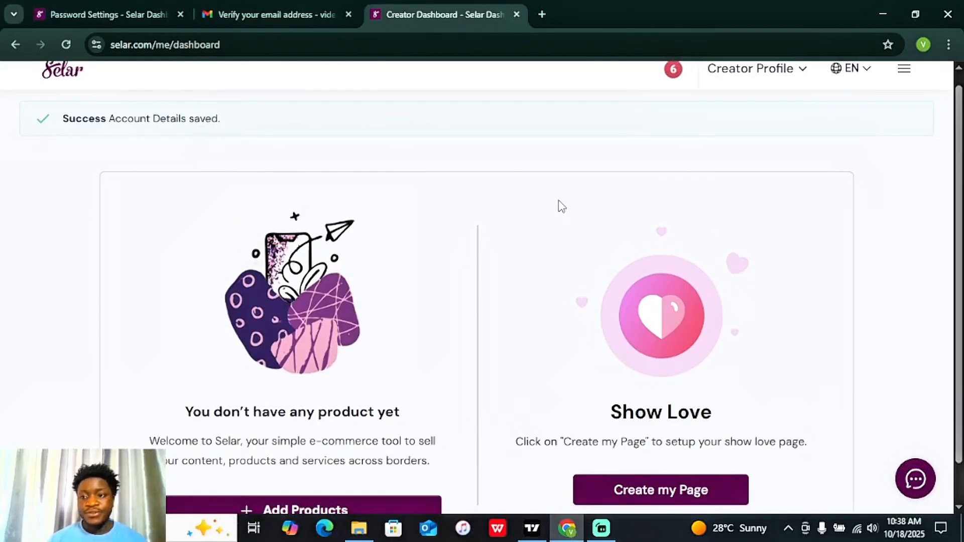
Step: Start a new product via Add Products and choose the Physical Product type
scroll(962, 208, "down", 1)
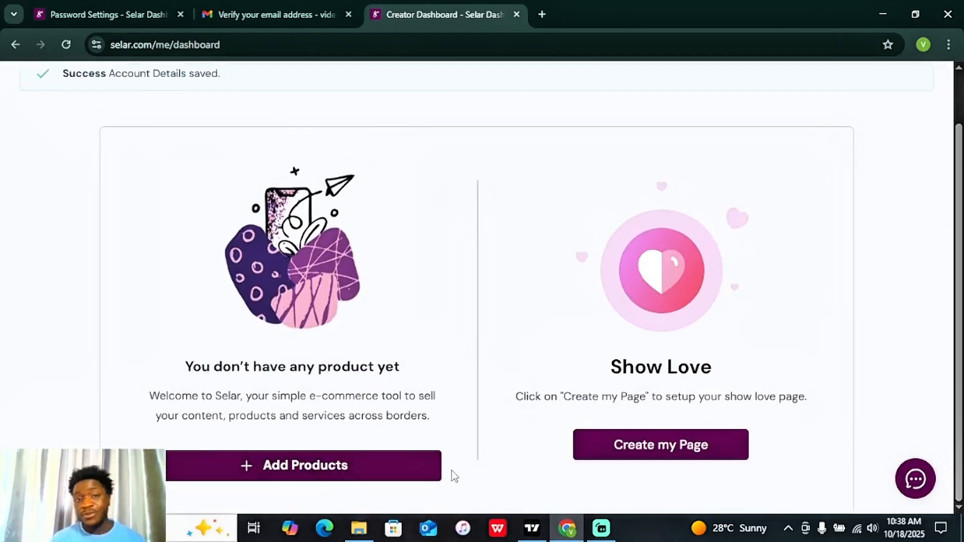
left_click(321, 471)
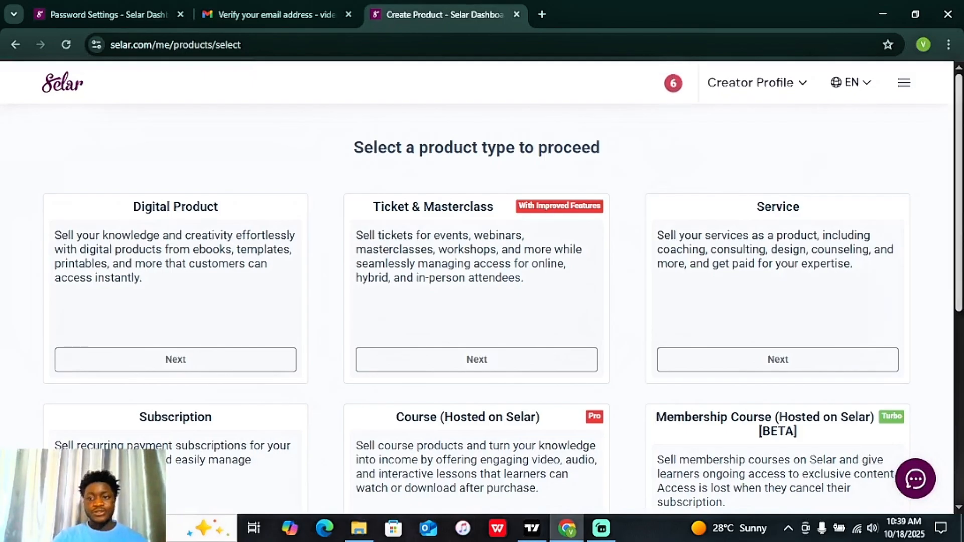
scroll(931, 415, "down", 6)
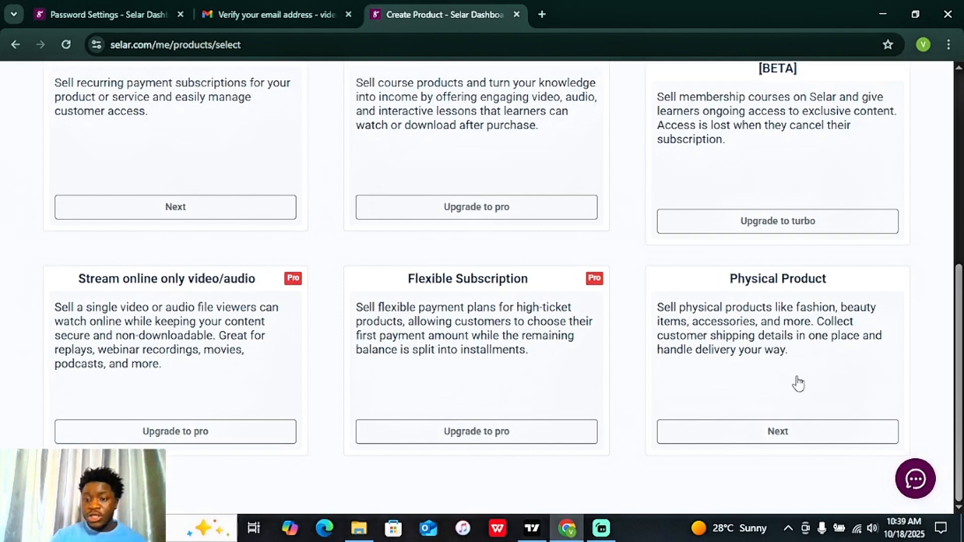
left_click(796, 434)
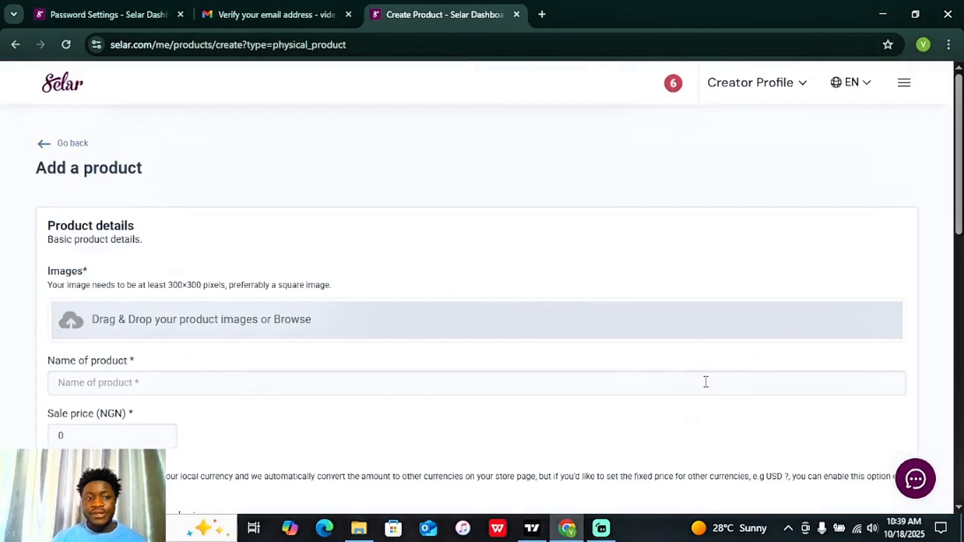
mouse_move(959, 160)
left_mouse_down()
mouse_move(960, 419)
mouse_move(959, 159)
left_mouse_up()
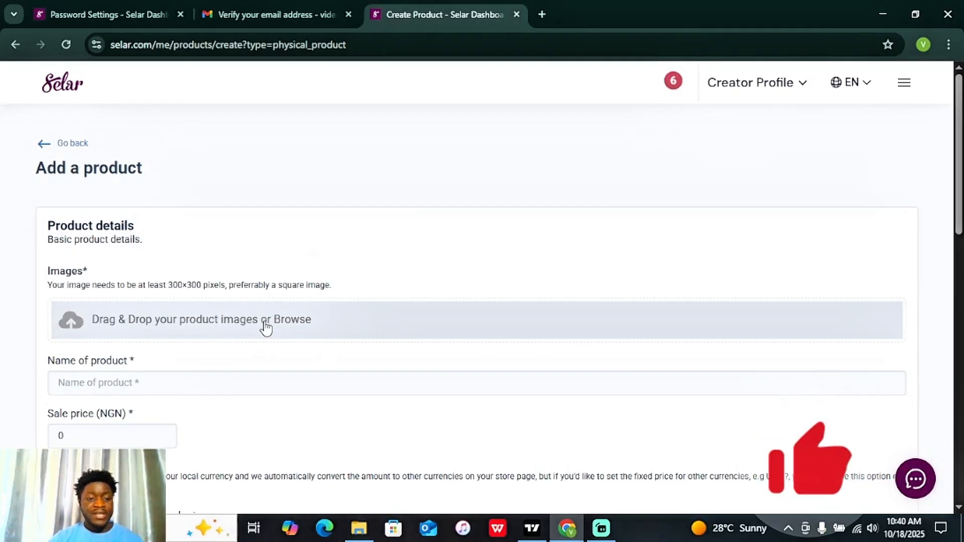
Step: Upload IMG_5665 from the Downloads folder as the first product image
left_click(300, 322)
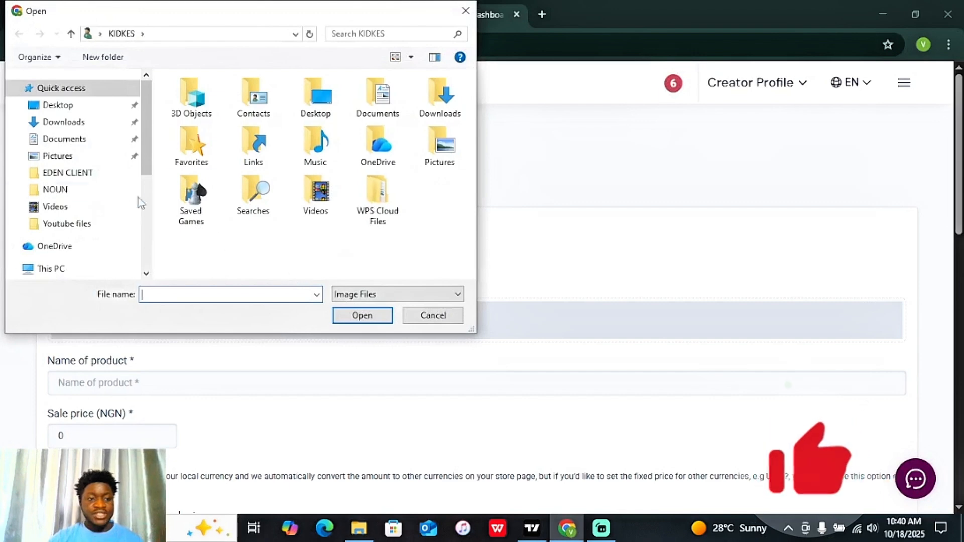
left_click(95, 125)
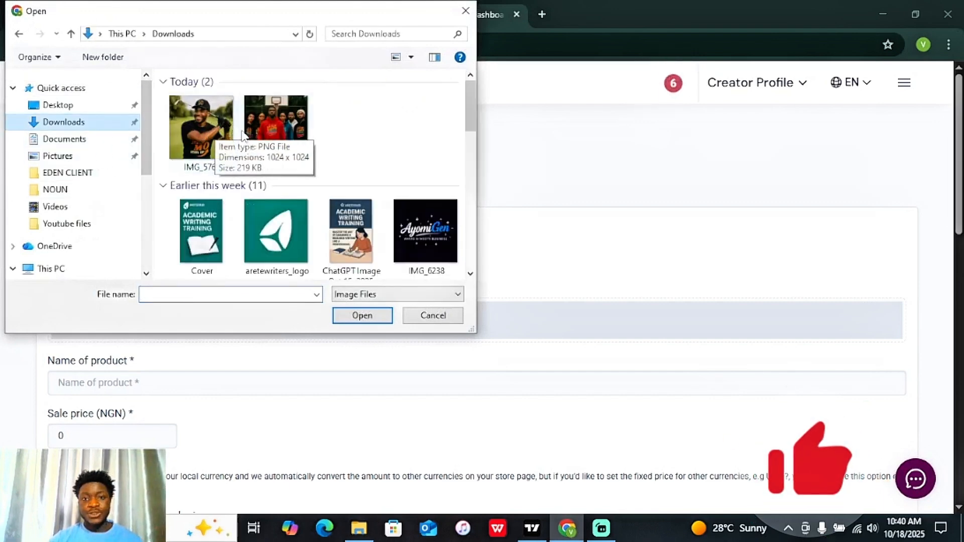
double_click(269, 127)
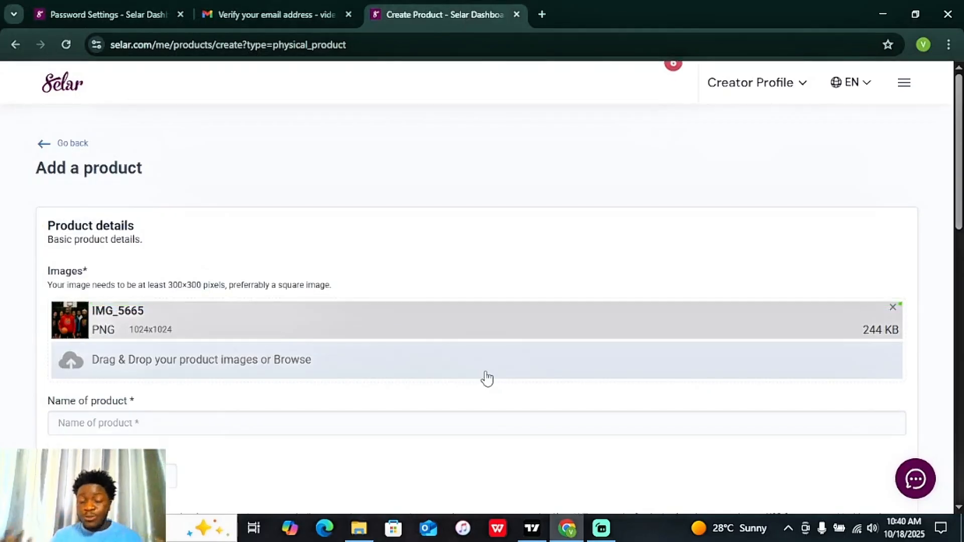
Step: Upload IMG_5769 from Downloads as the second product image
left_click(413, 363)
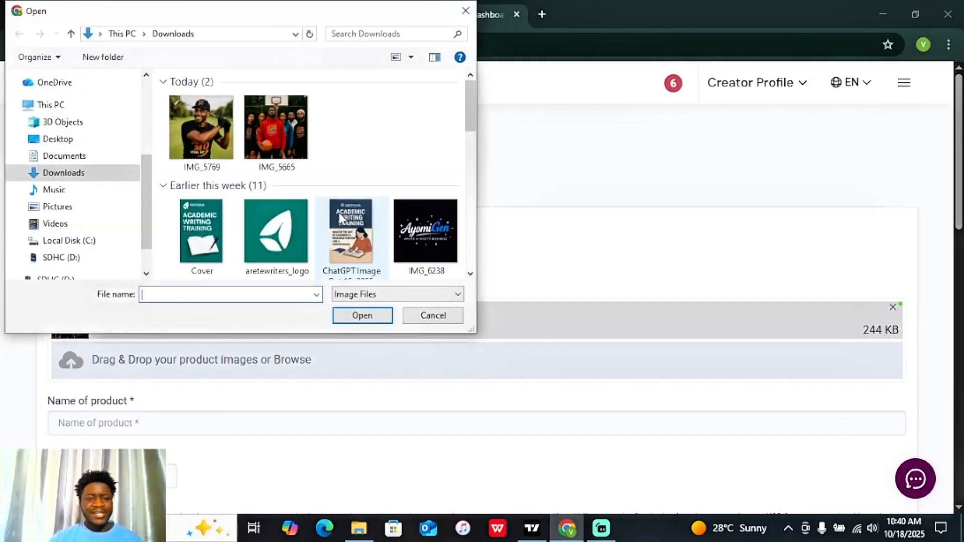
left_click(214, 119)
double_click(213, 119)
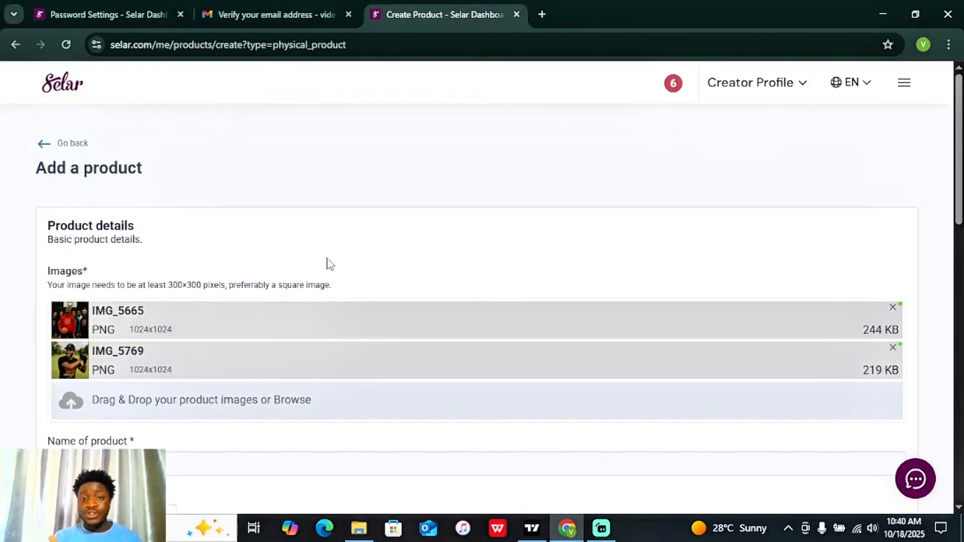
scroll(940, 205, "down", 3)
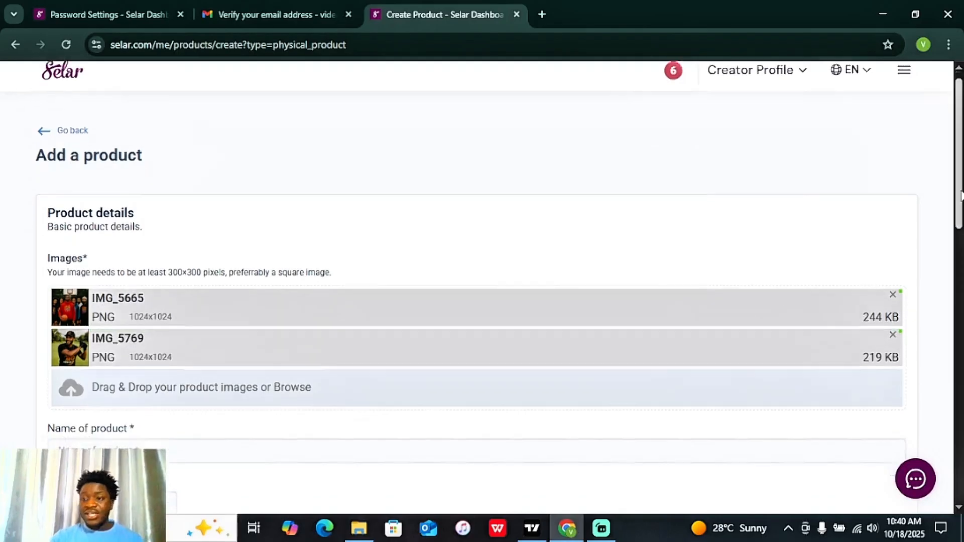
scroll(504, 266, "down", 1)
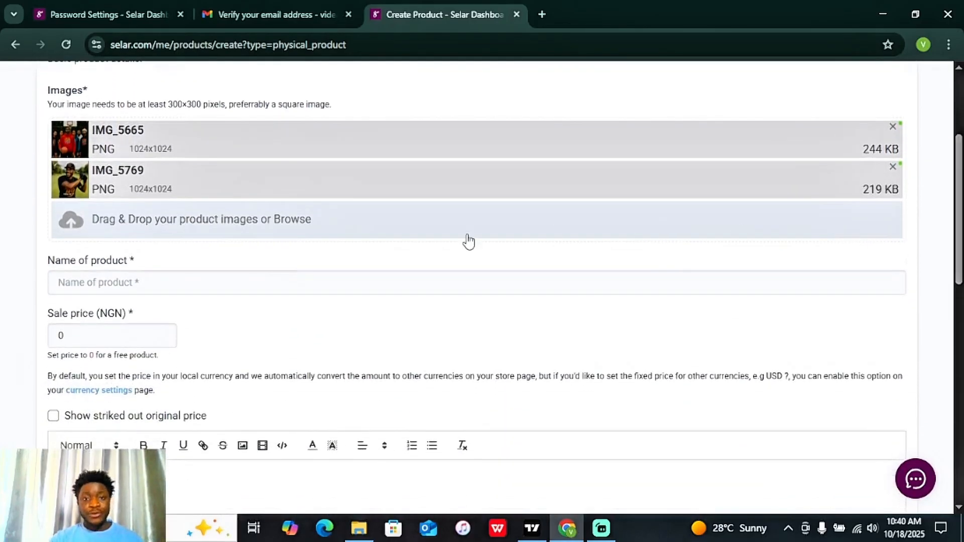
Step: Name the product 'Kidkes Merch Line' and replace the default 0 sale price with 20000 NGN
left_click(301, 280)
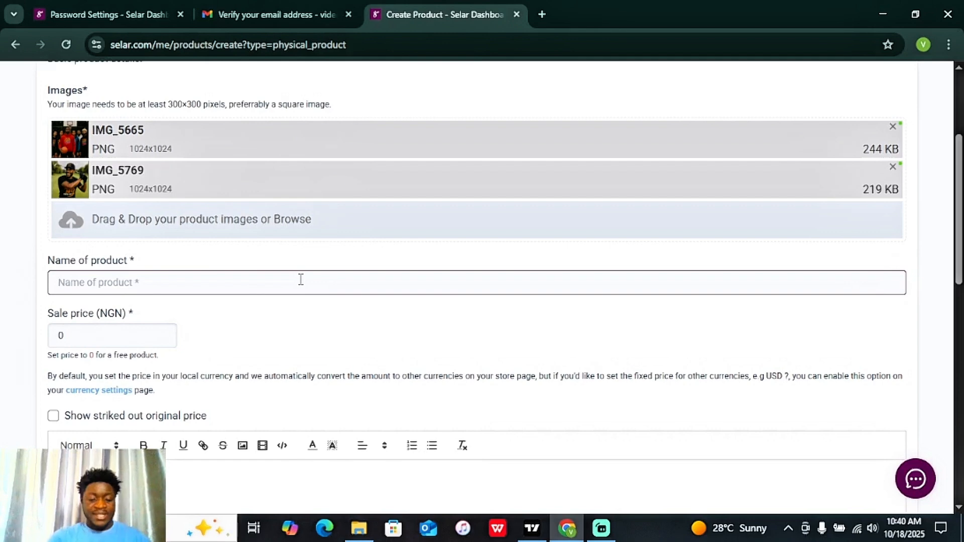
type("Kidkes ")
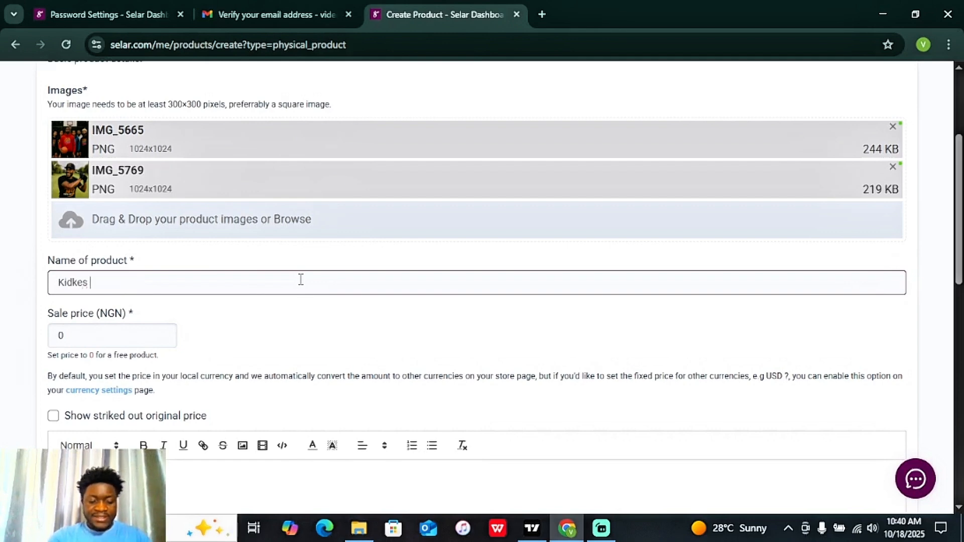
type("Merch Line")
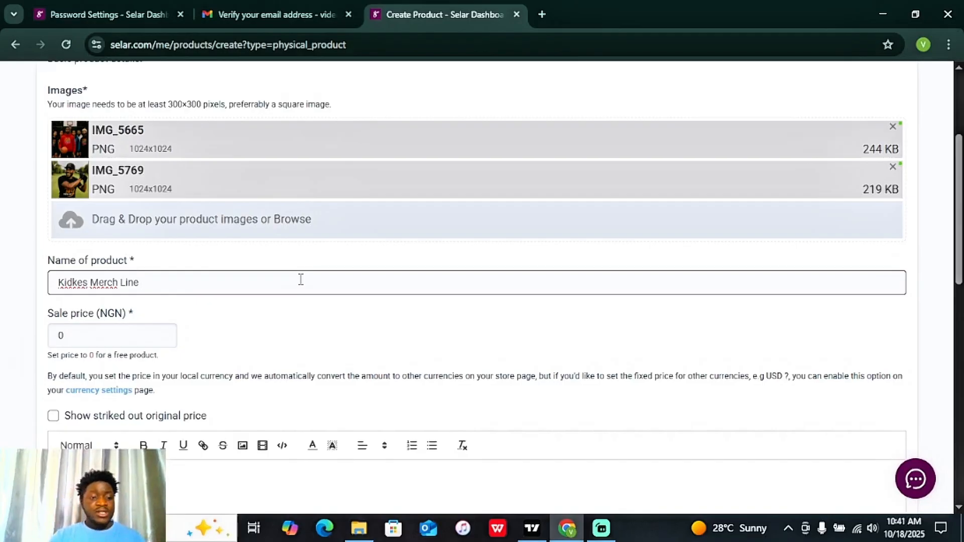
left_click(118, 342)
left_click_drag(119, 342, 38, 333)
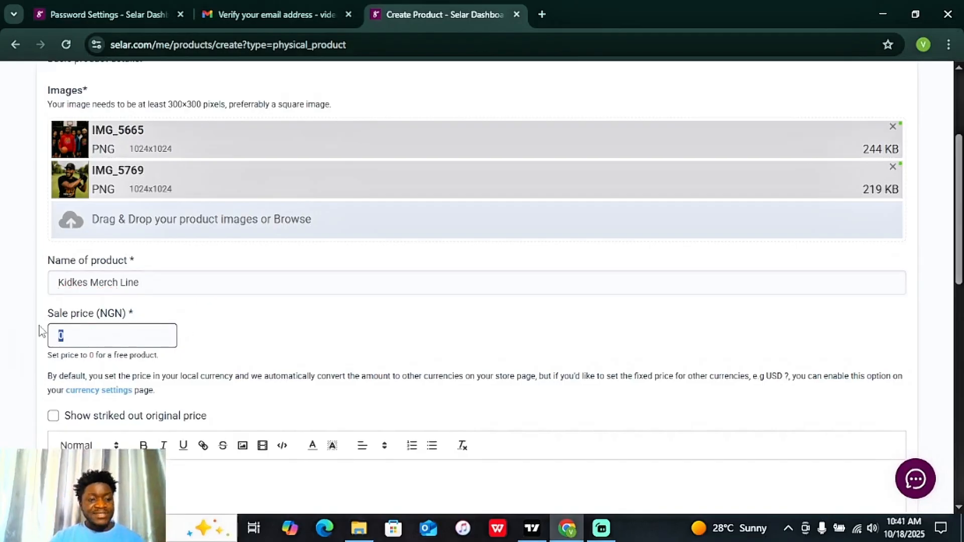
key("BackSpace")
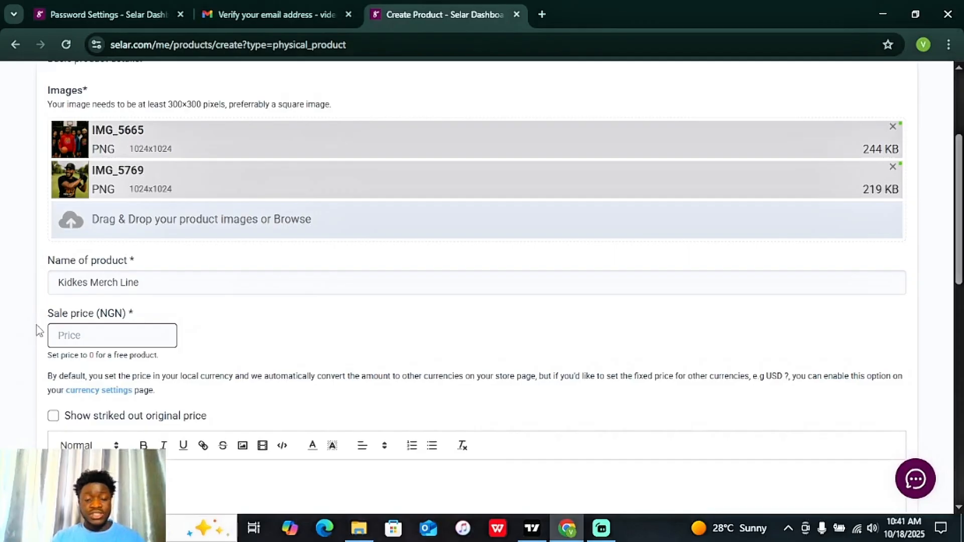
type("2")
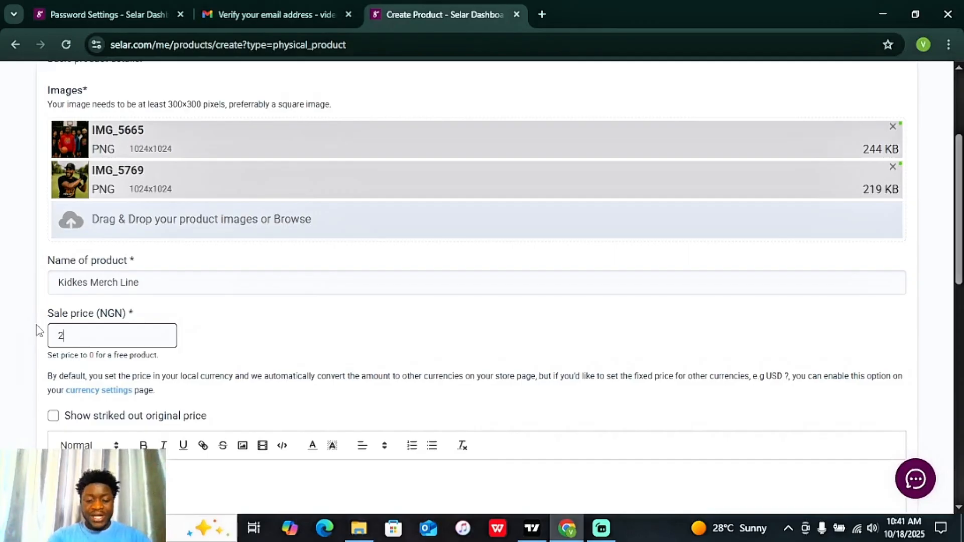
type("0000")
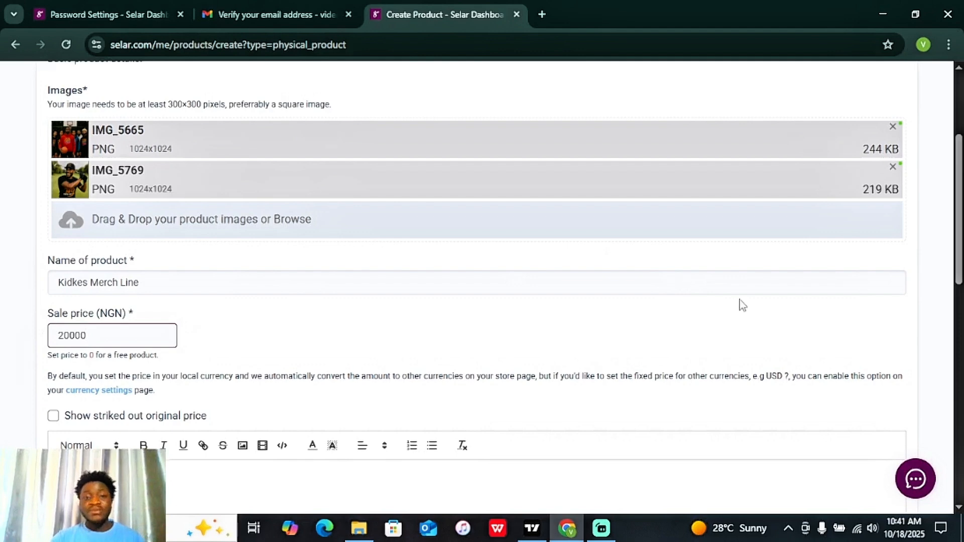
scroll(961, 224, "down", 1)
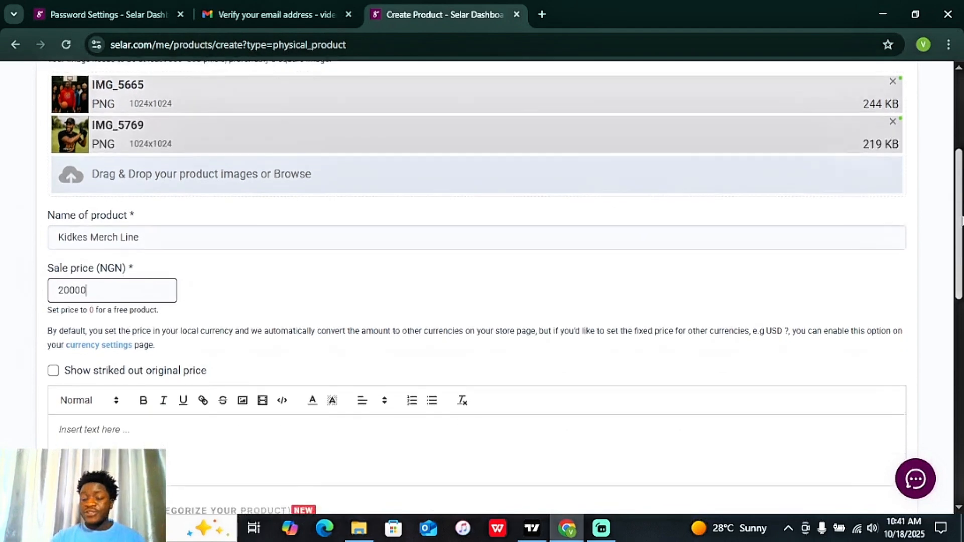
left_click_drag(960, 227, 960, 225)
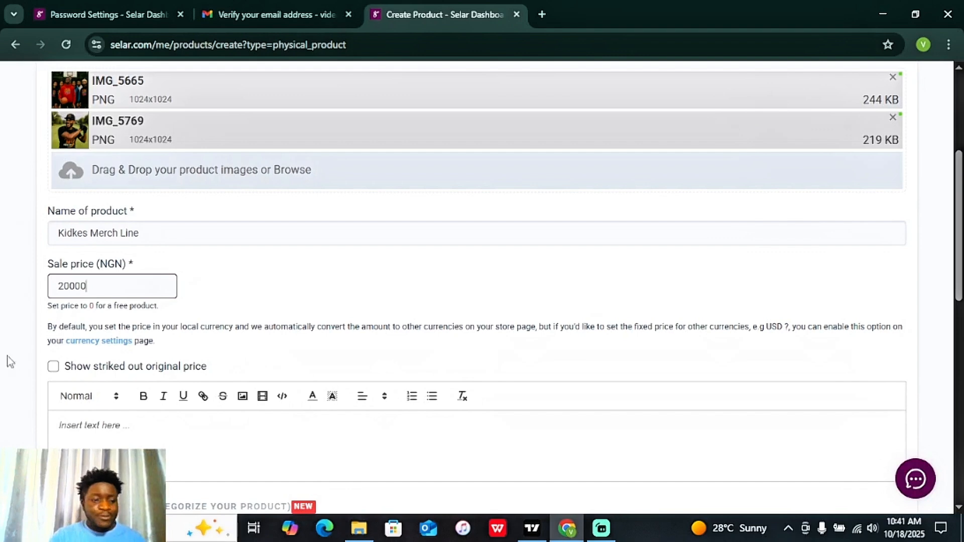
Step: Enable the struck-out original price and set Original price (NGN) to 45000
left_click(54, 366)
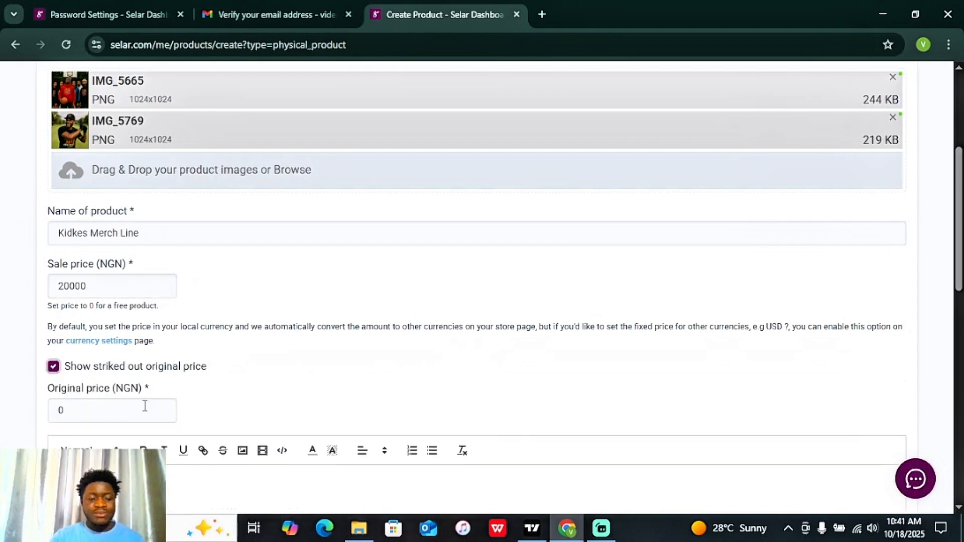
left_click(140, 409)
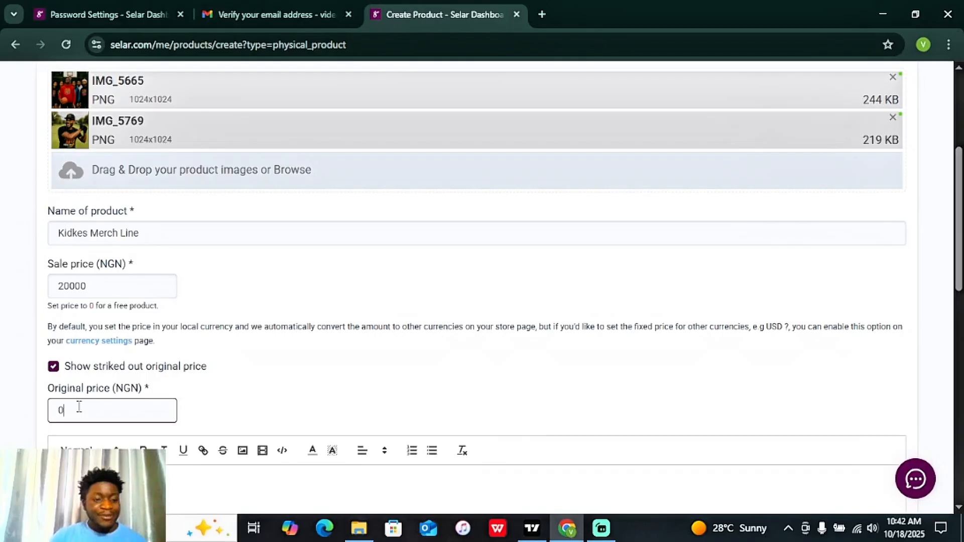
left_click_drag(79, 407, 54, 410)
type("100000")
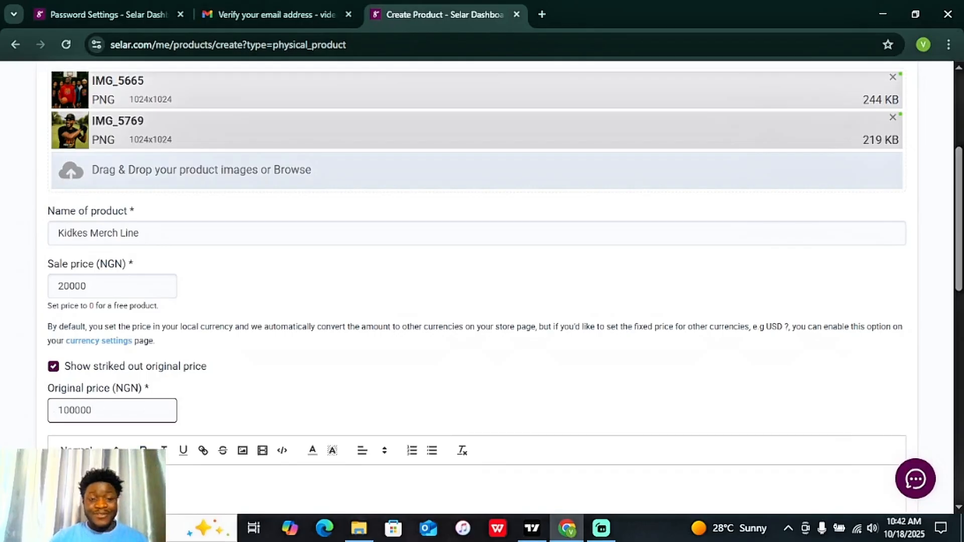
key("BackSpace")
key("BackSpace")
key("BackSpace")
key("BackSpace")
key("BackSpace")
key("BackSpace")
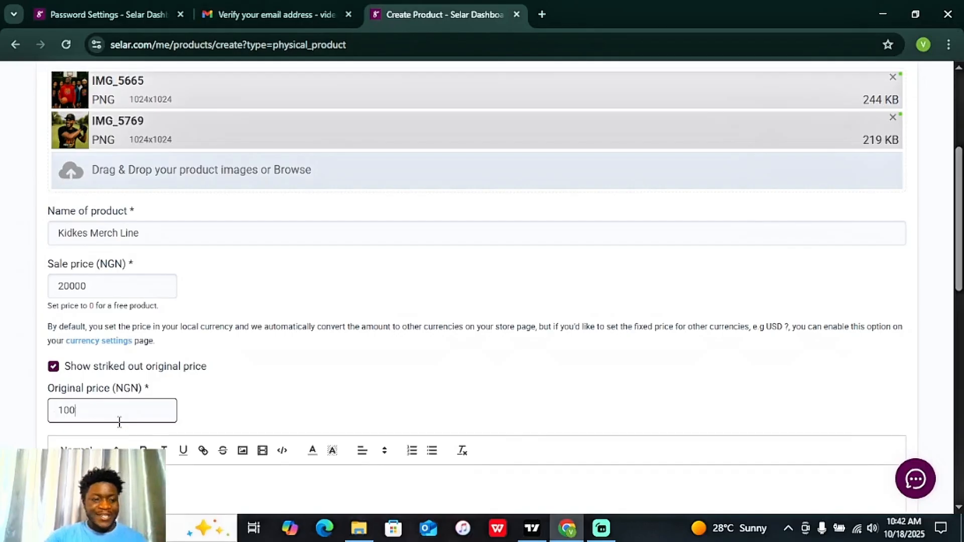
type("45000")
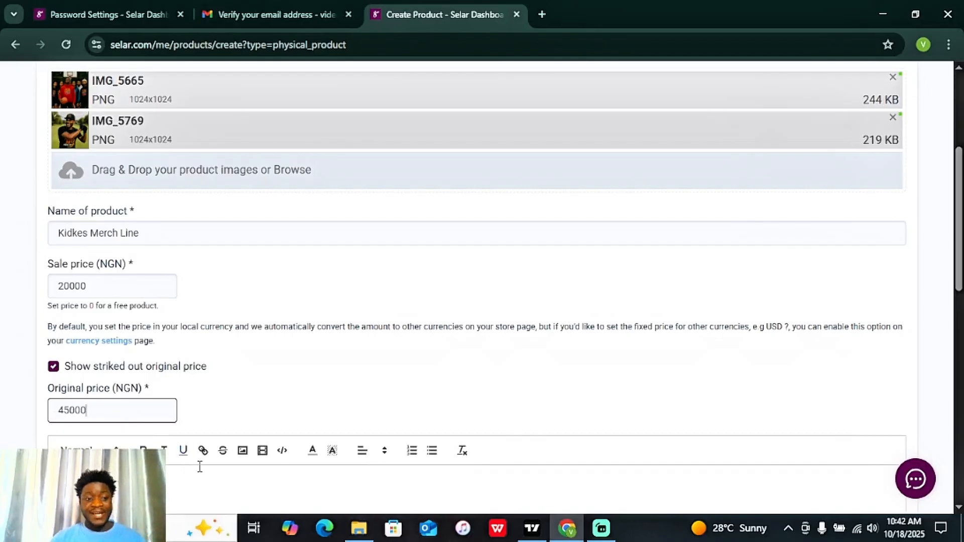
left_click(200, 485)
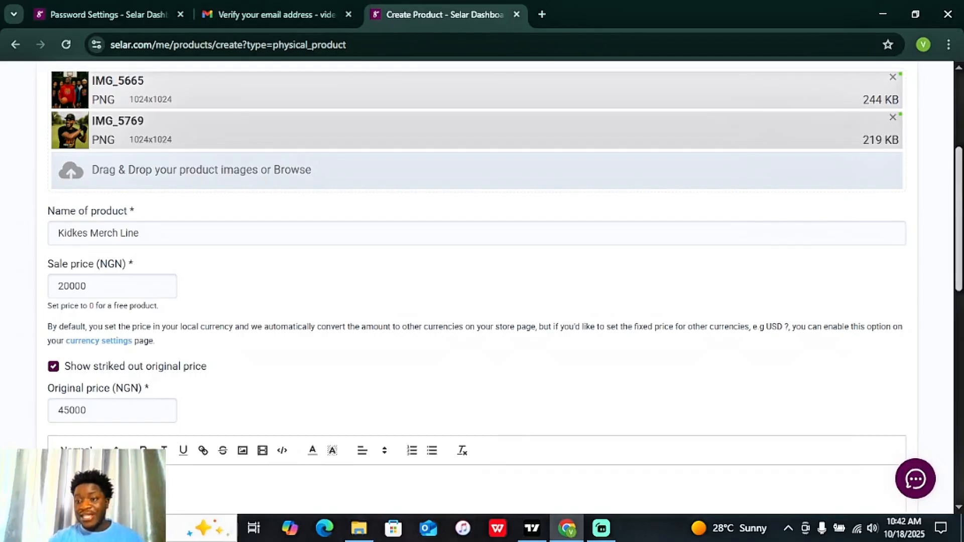
scroll(284, 456, "down", 2)
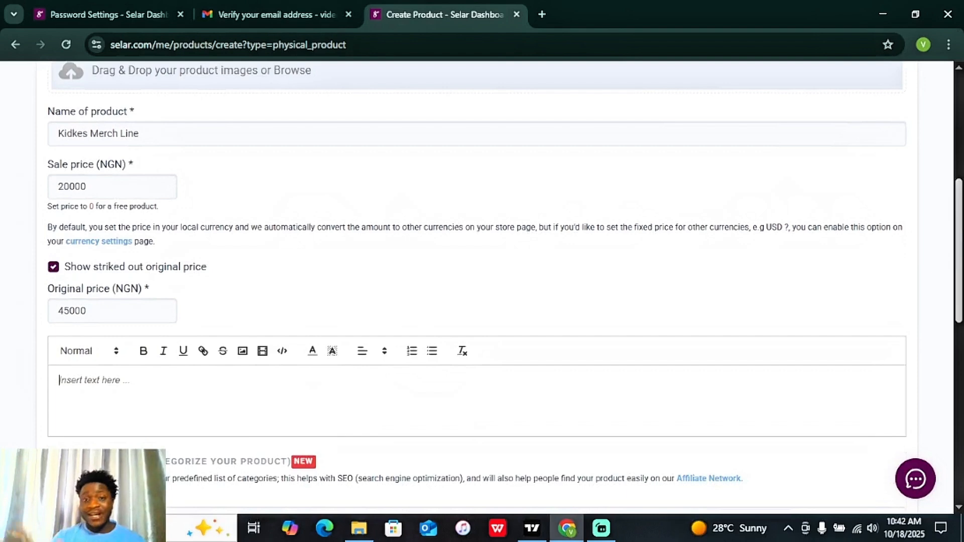
Step: Scroll down to the empty product description and place the cursor in its editor
scroll(575, 249, "down", 2)
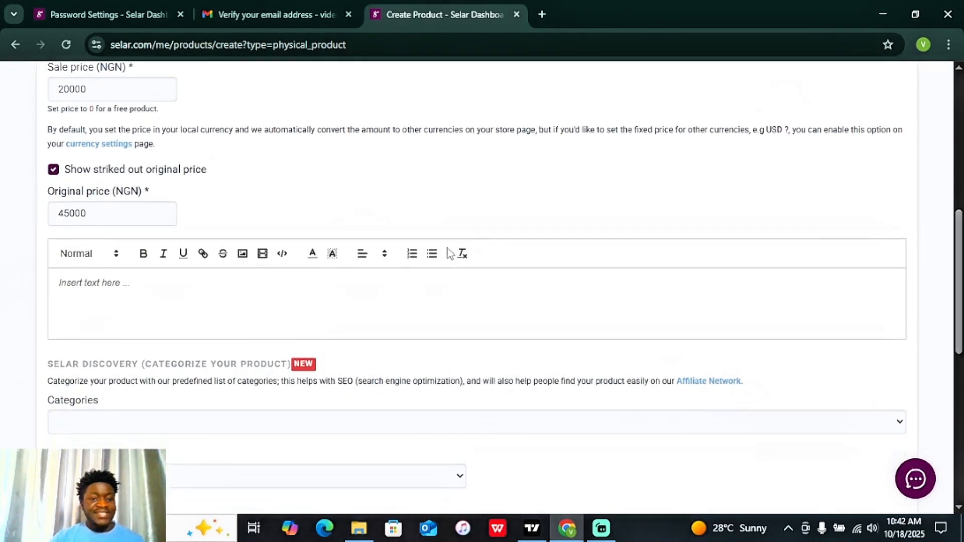
left_click(159, 293)
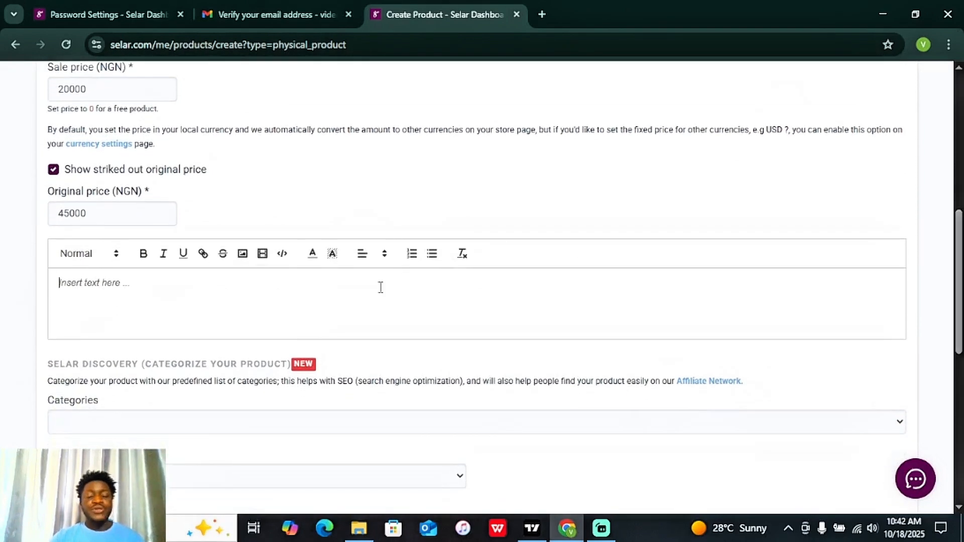
left_click(478, 300)
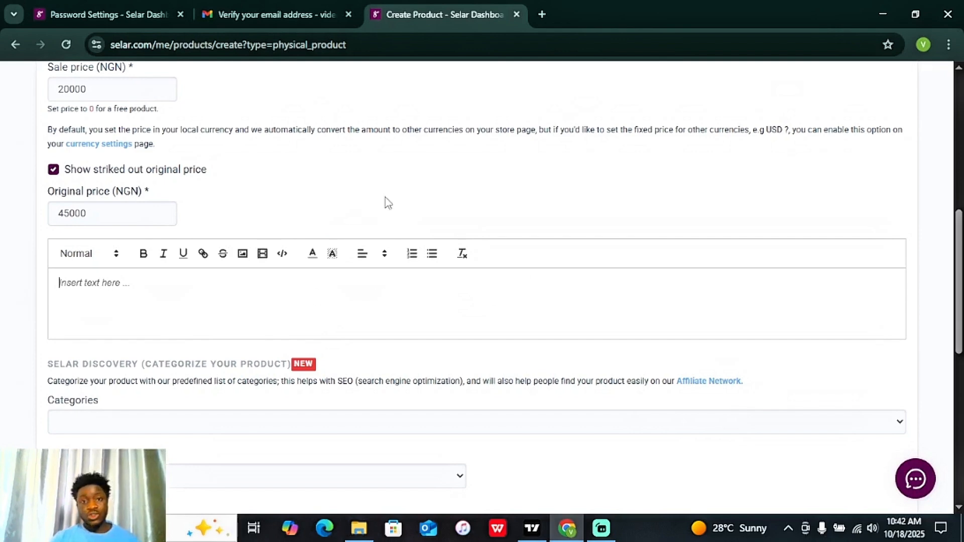
Step: Open chat.openai.com in a new browser tab
left_click(541, 16)
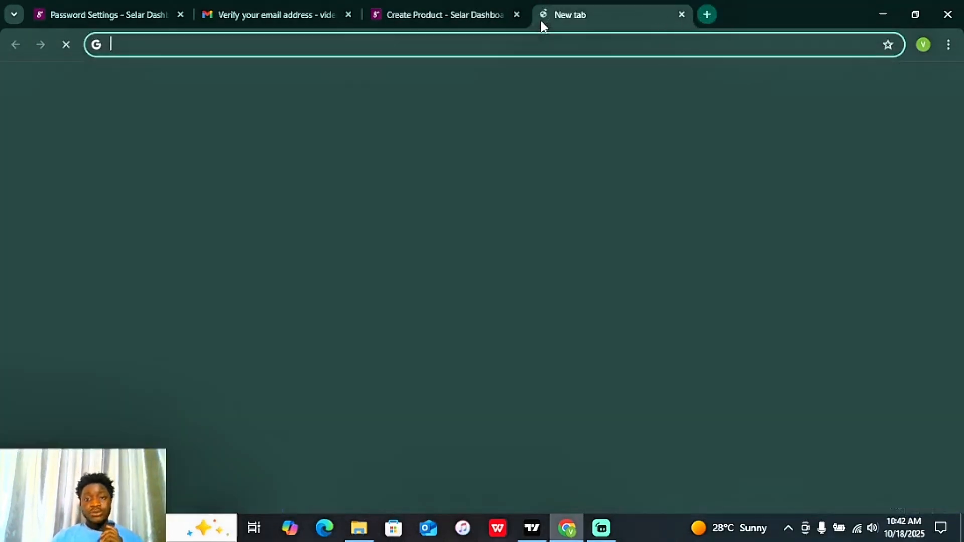
type("chat.openai")
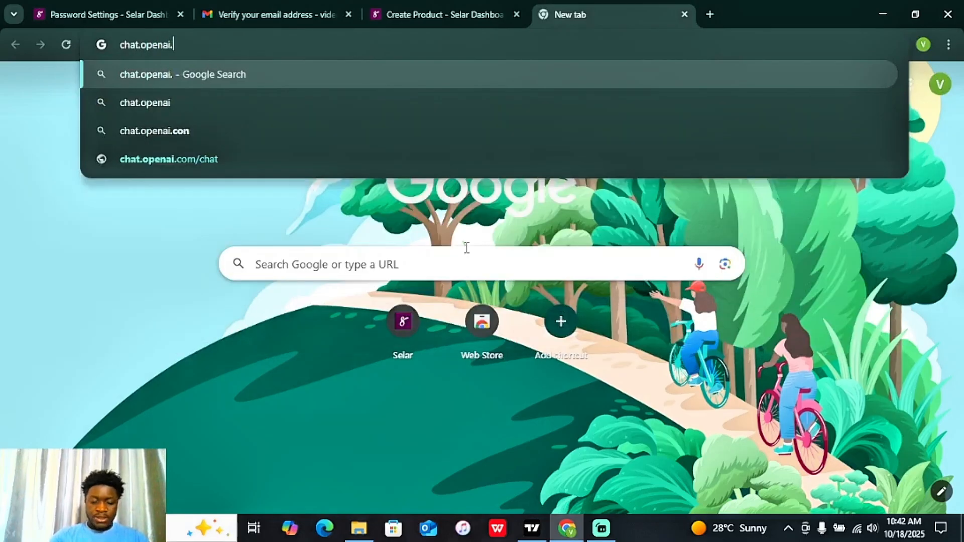
type(".com")
key("Return")
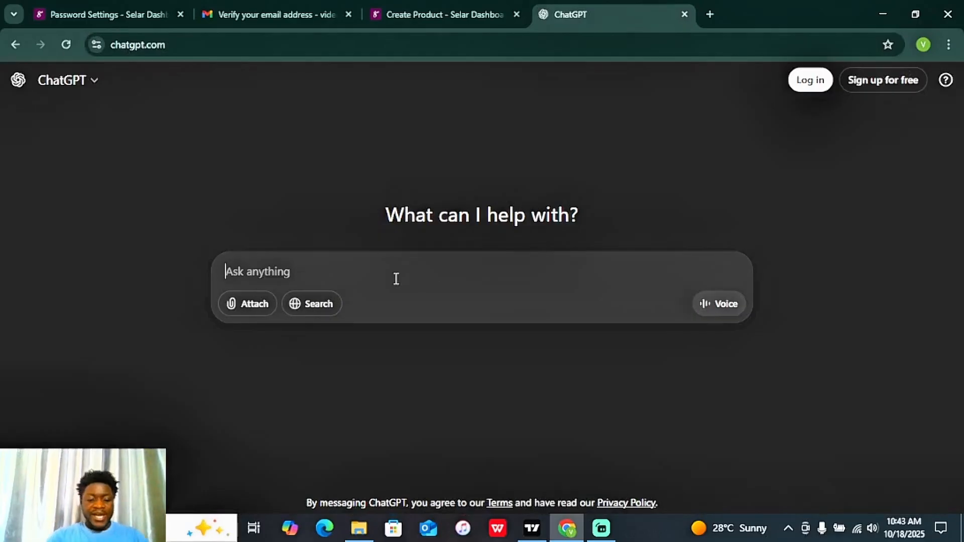
Step: Ask ChatGPT 'Help me with a description for my clothing hoodies . General' and copy the first paragraph
type("Help me w")
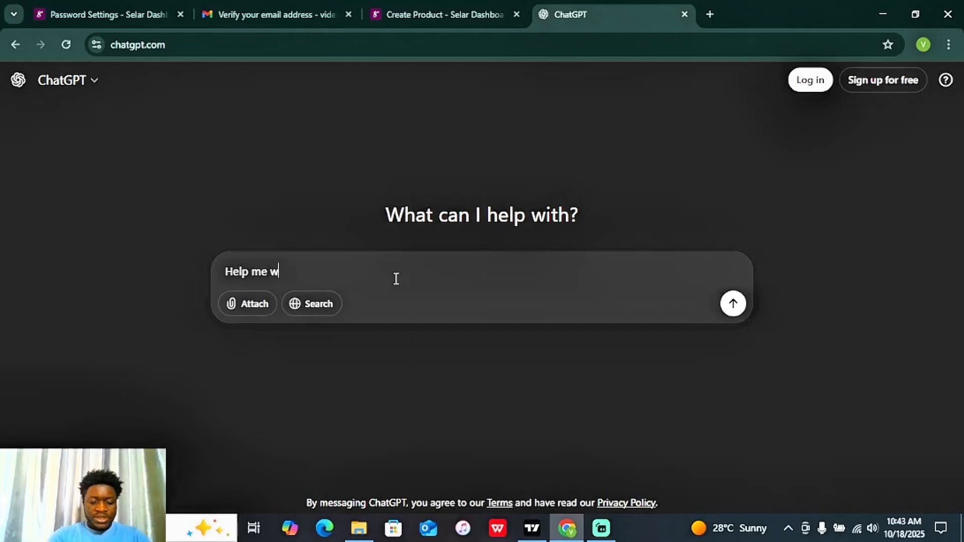
type("ith a descr")
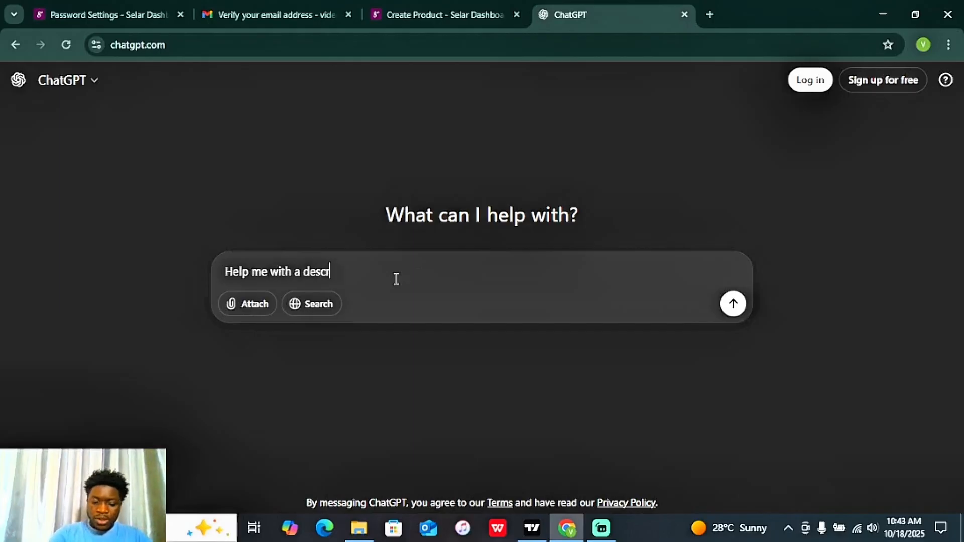
type("iption for ")
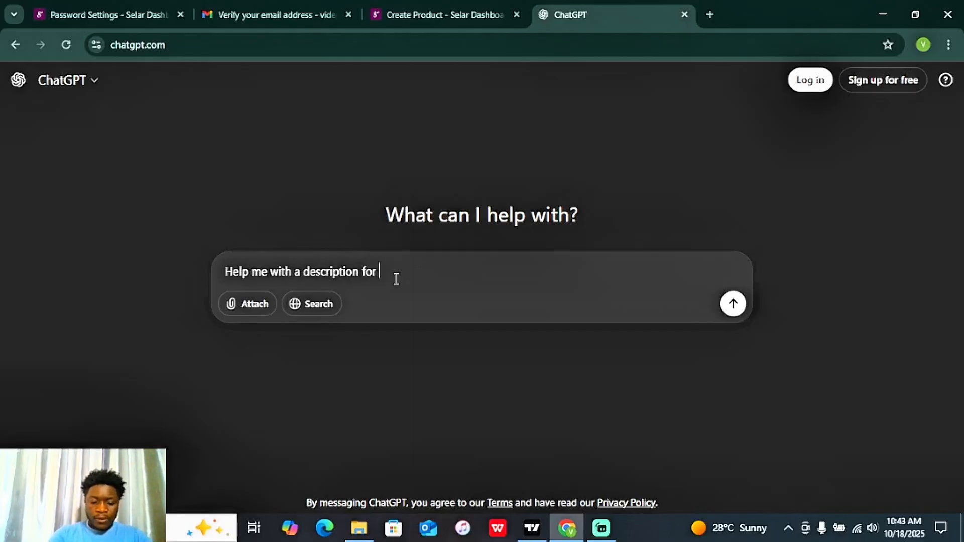
type("my clothin")
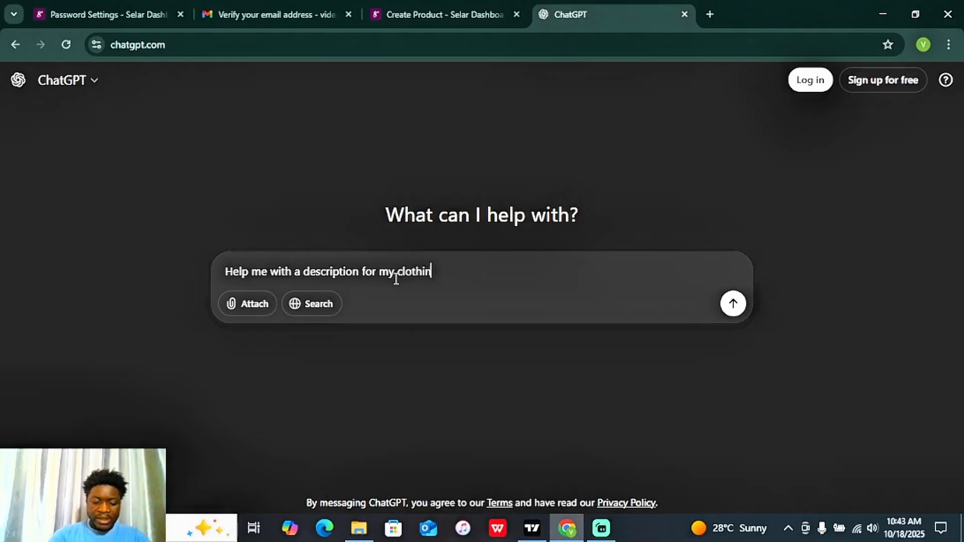
type("g hoodies ")
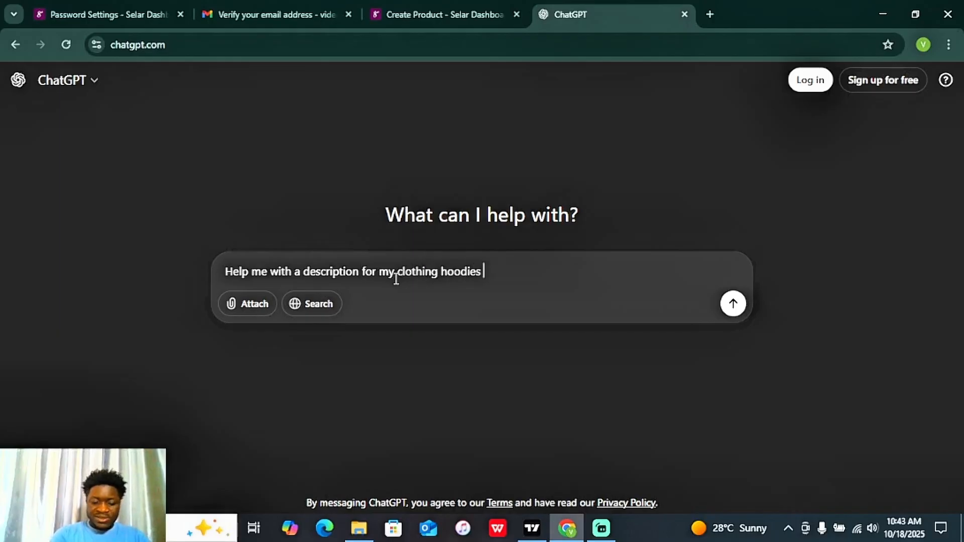
type(". General")
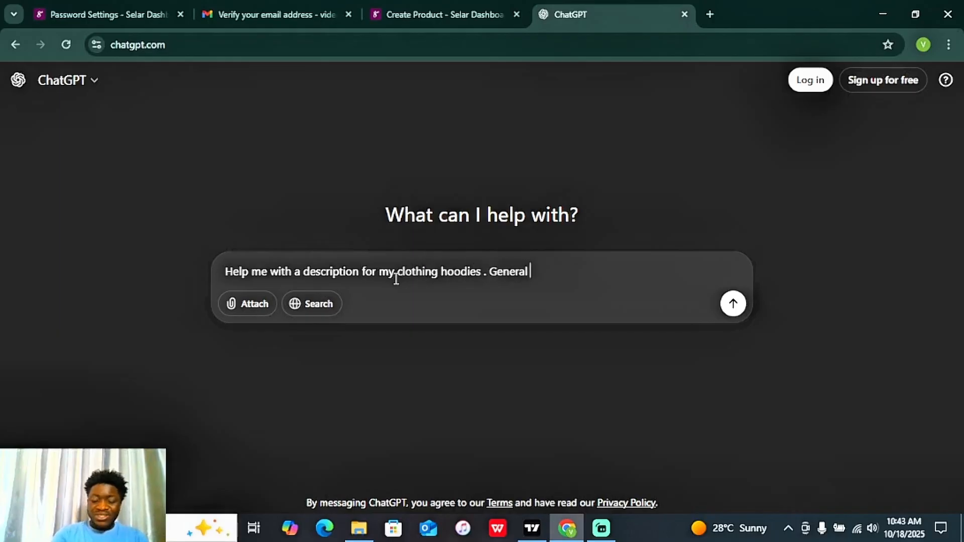
key("Return")
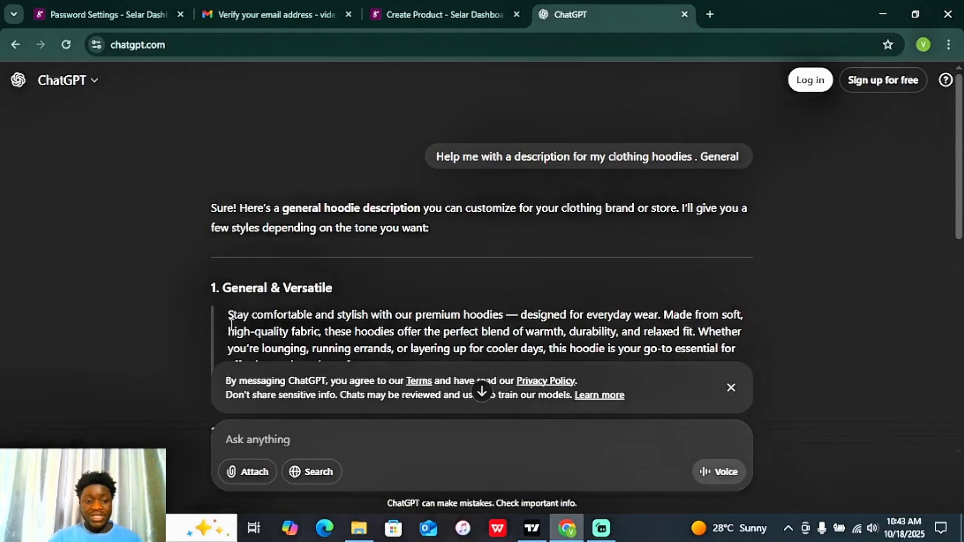
left_click_drag(229, 314, 555, 242)
key("ctrl+c")
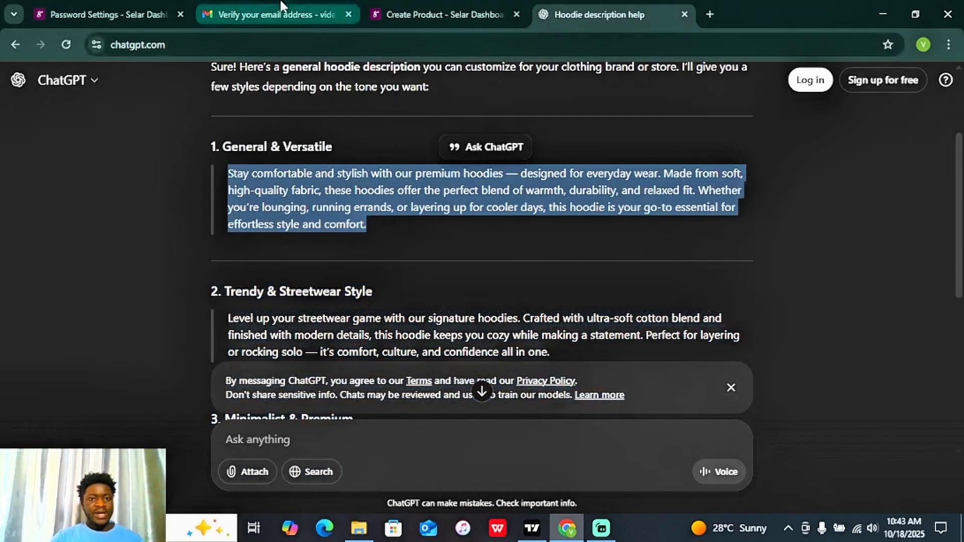
left_click(444, 14)
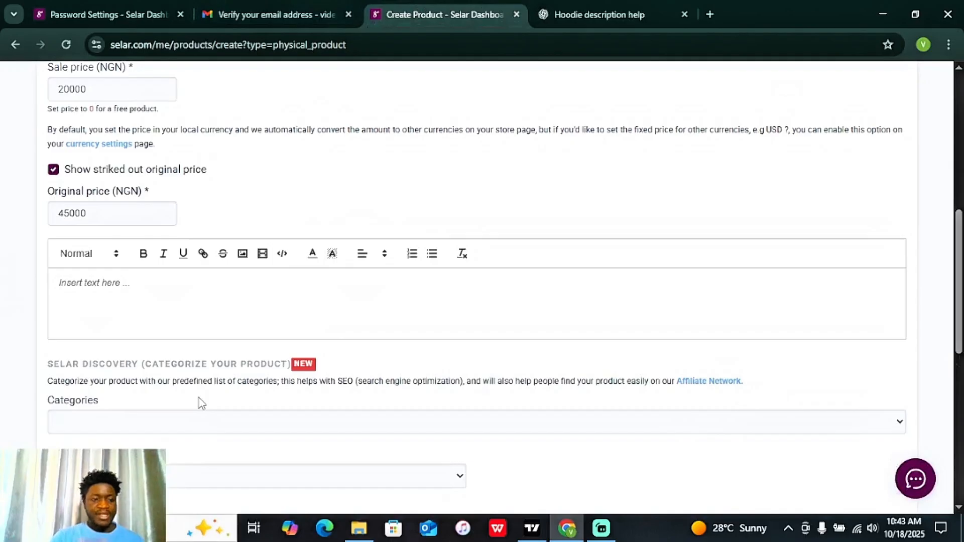
Step: Paste the hoodie text and bold its opening phrase 'Stay comfortable and stylish with our premium hoodies'
key("ctrl+v")
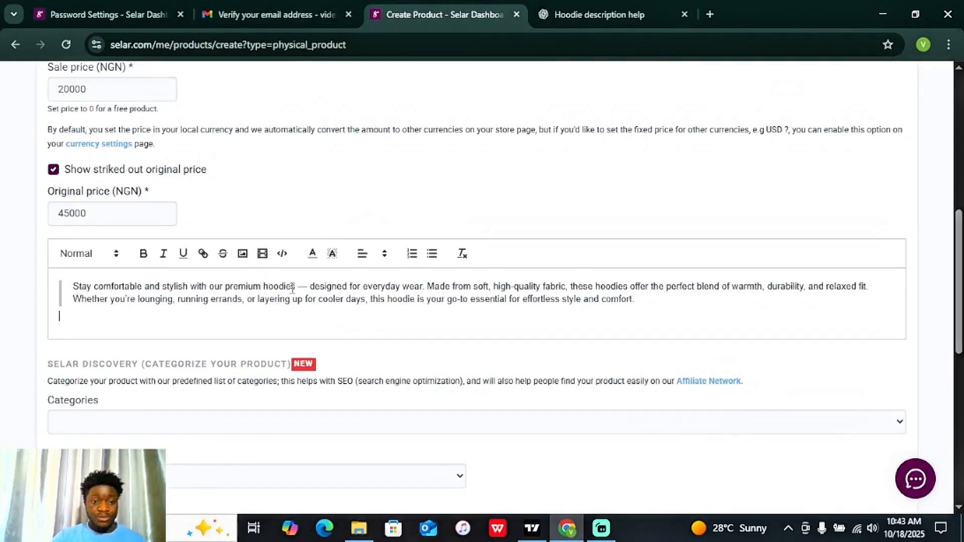
left_click_drag(293, 288, 73, 287)
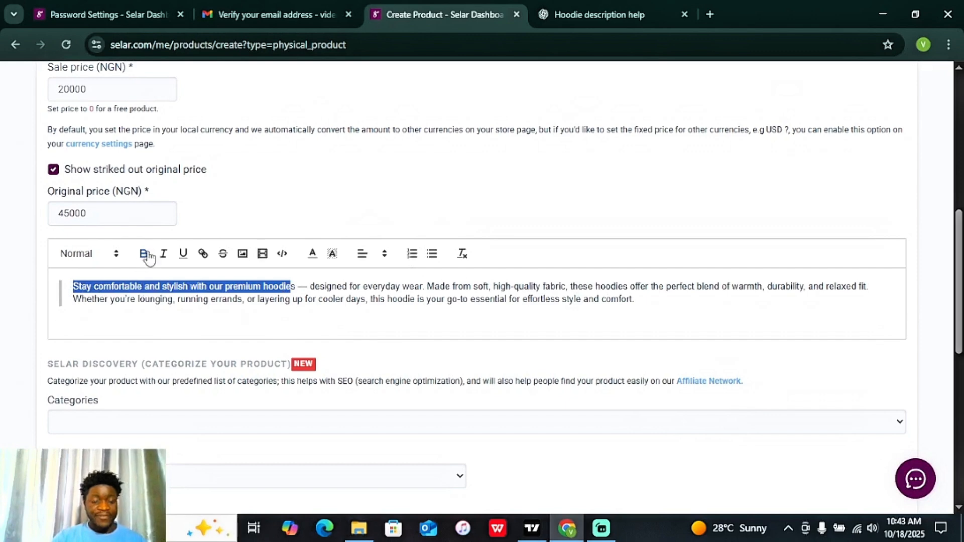
left_click(298, 287)
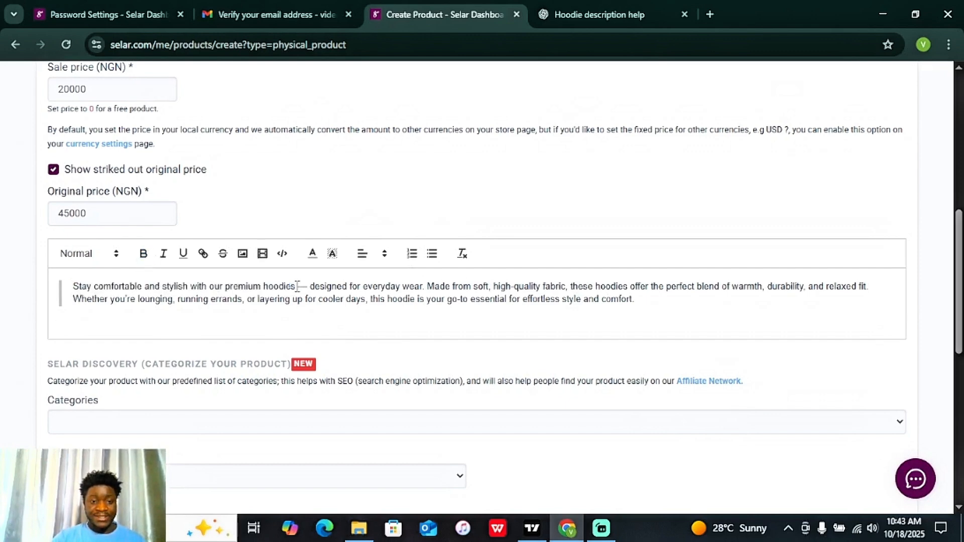
left_click_drag(296, 286, 72, 274)
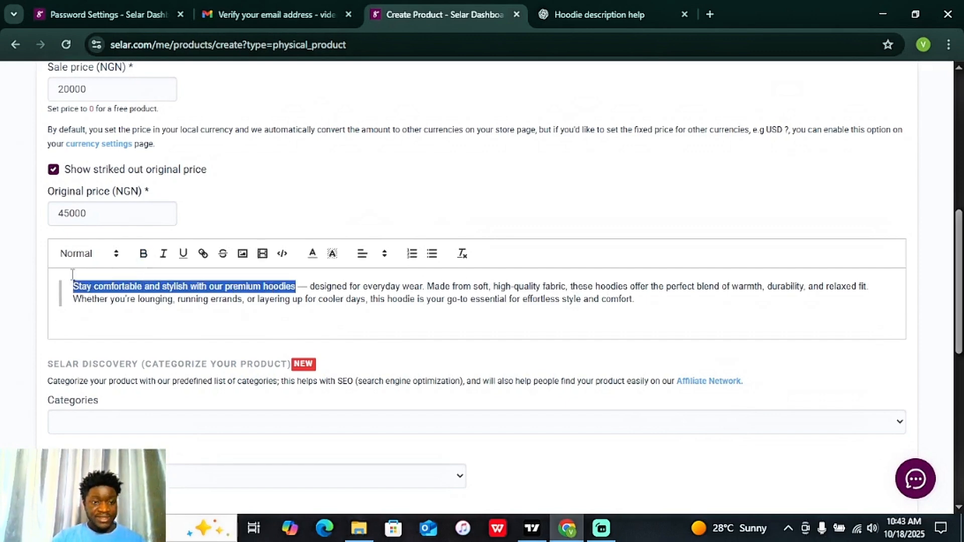
left_click(143, 254)
Step: Add bold lines 'Now selling for N20,000' and 'Limited Edition' below the description
left_click(649, 300)
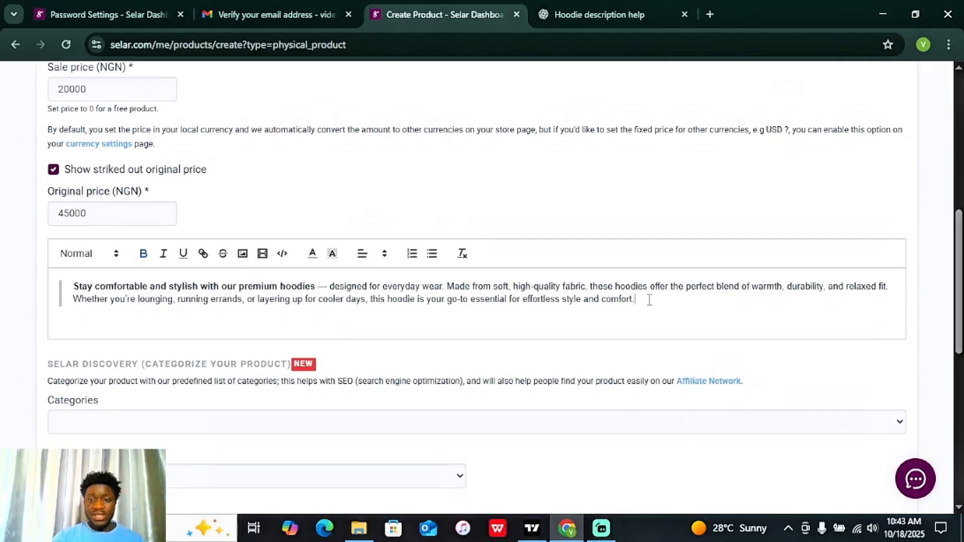
key("Return")
type("No")
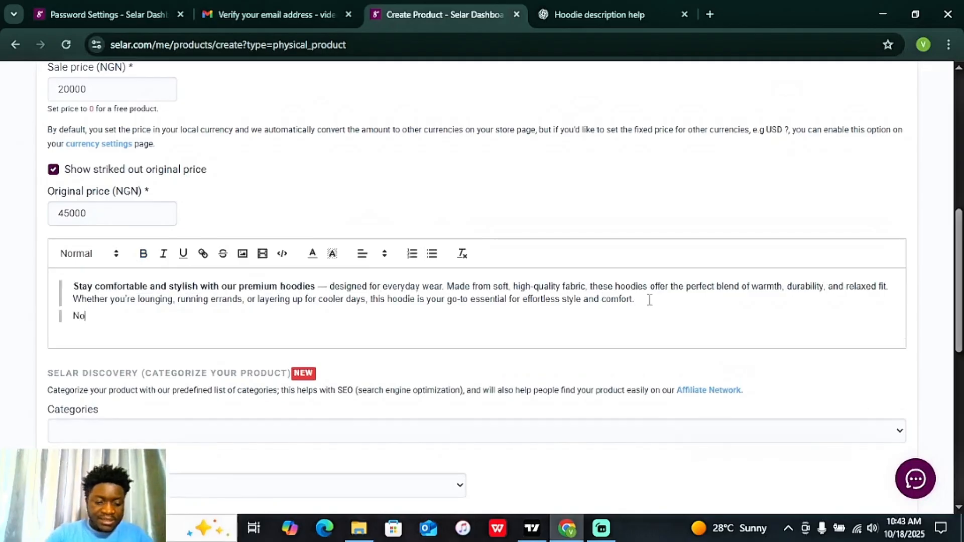
type("w selling for ")
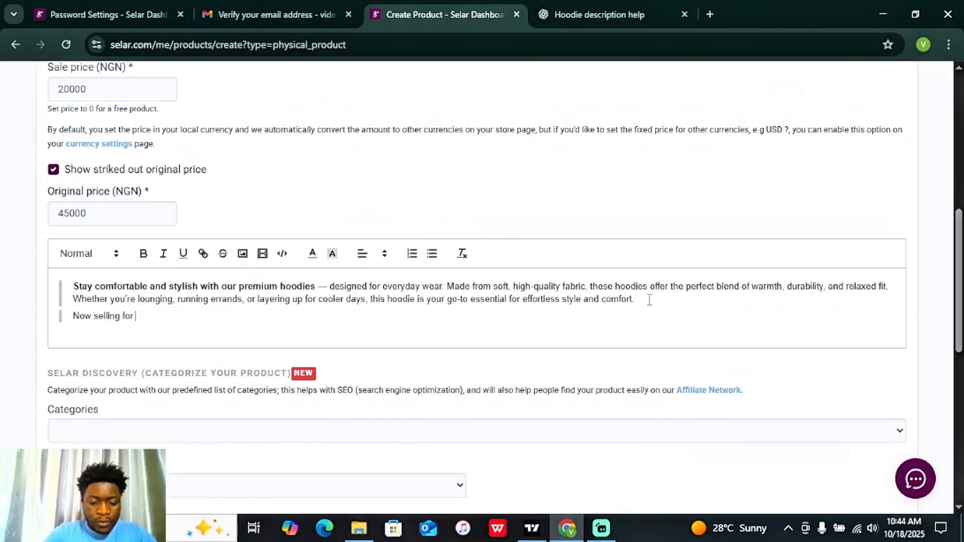
type("N20,")
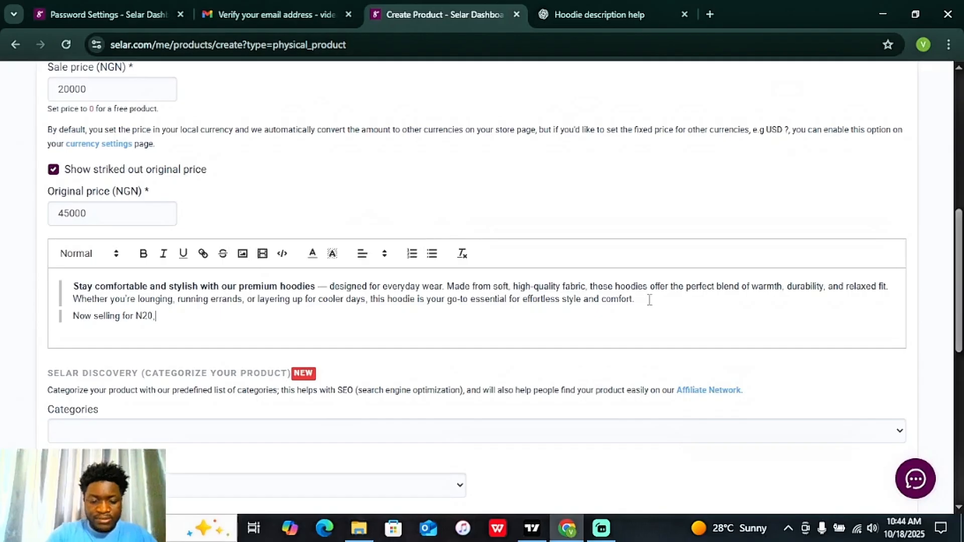
type("000")
key("Return")
type("M")
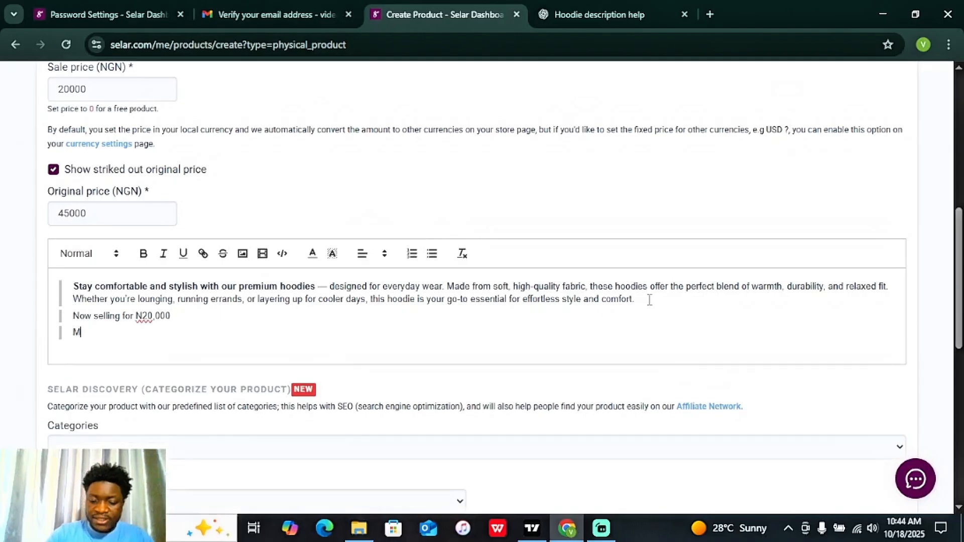
type("Limited Edition")
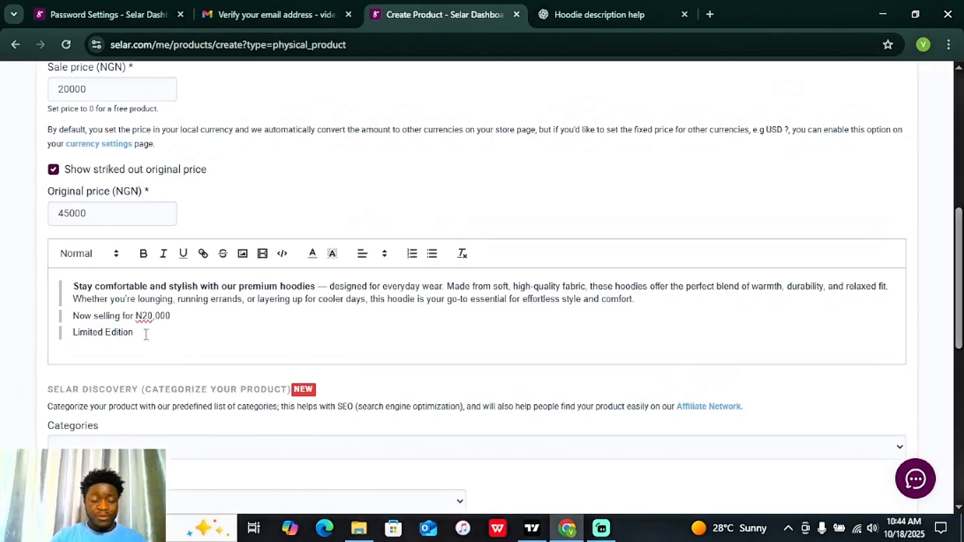
left_click_drag(146, 333, 64, 316)
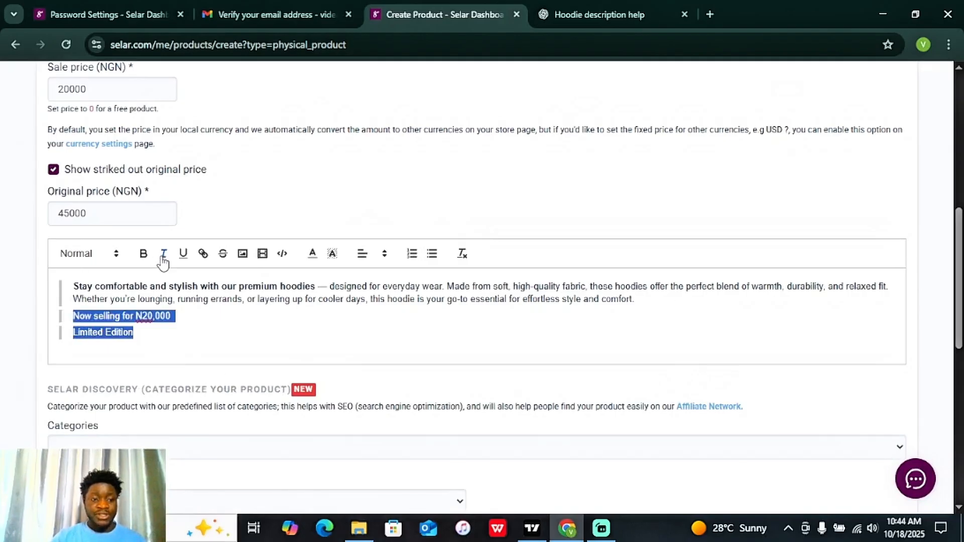
left_click(148, 256)
left_click(349, 315)
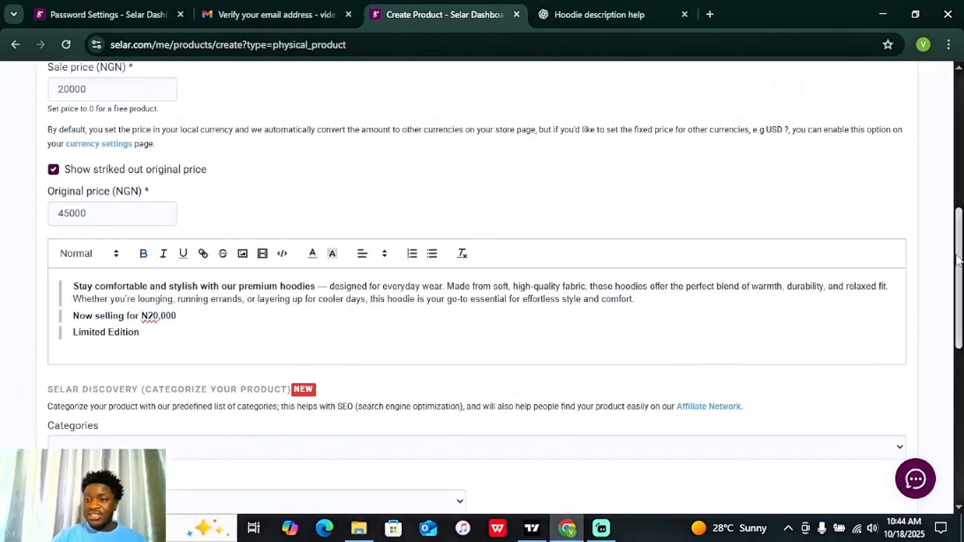
scroll(959, 299, "down", 2)
scroll(959, 299, "down", 1)
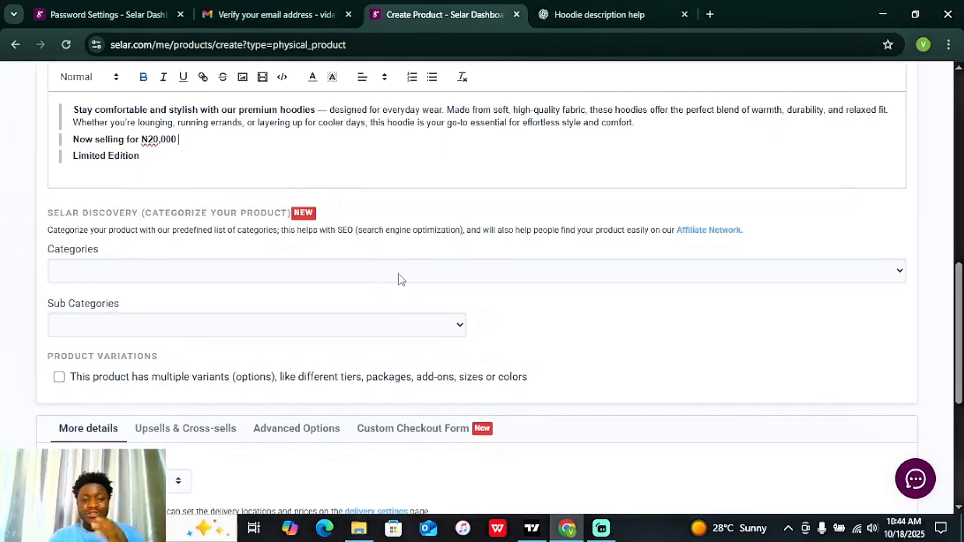
Step: Choose Fashion and Wears as the category and Merch as the sub category
left_click(422, 278)
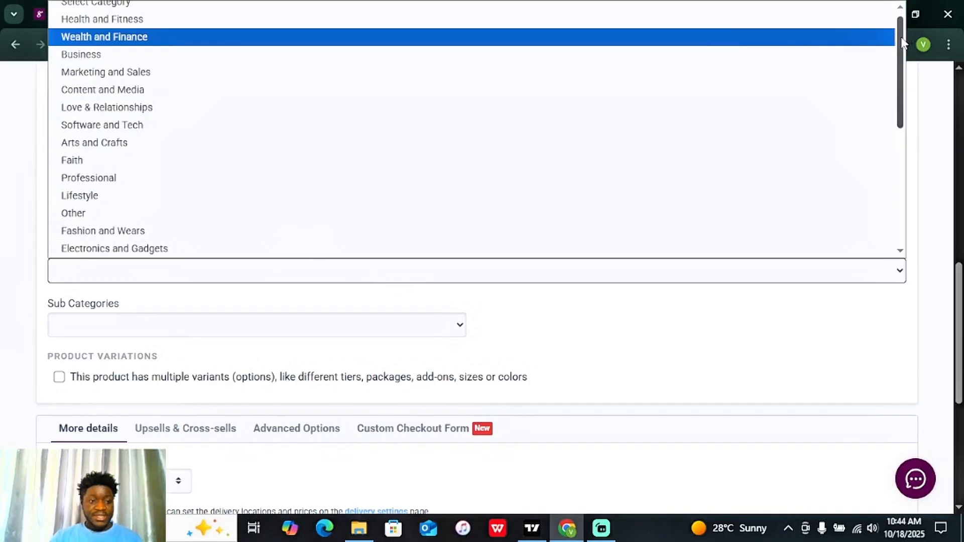
scroll(901, 40, "down", 1)
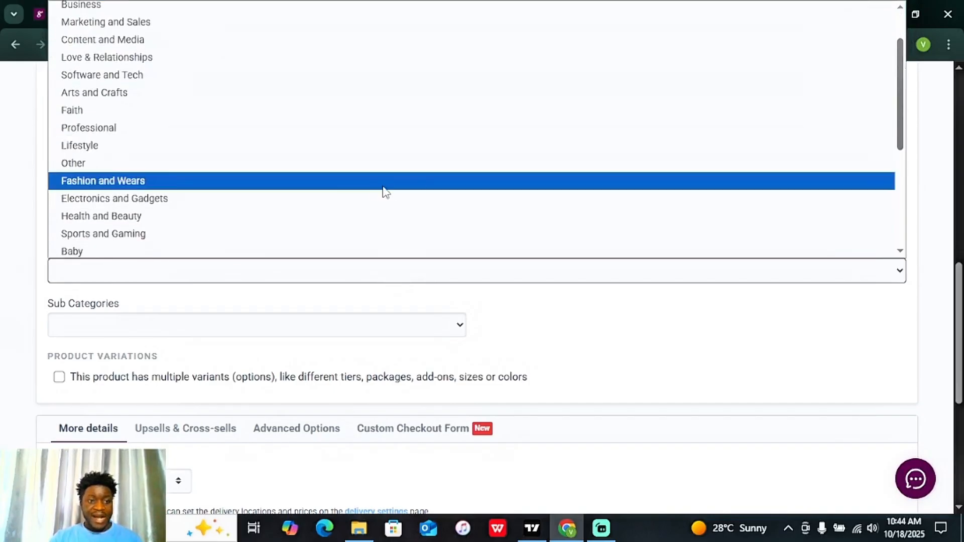
left_click(383, 187)
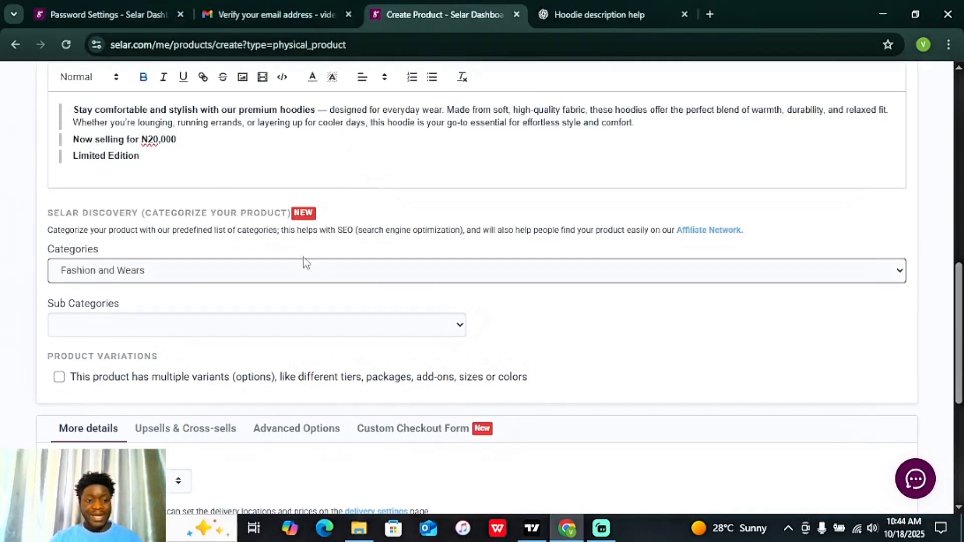
left_click(277, 327)
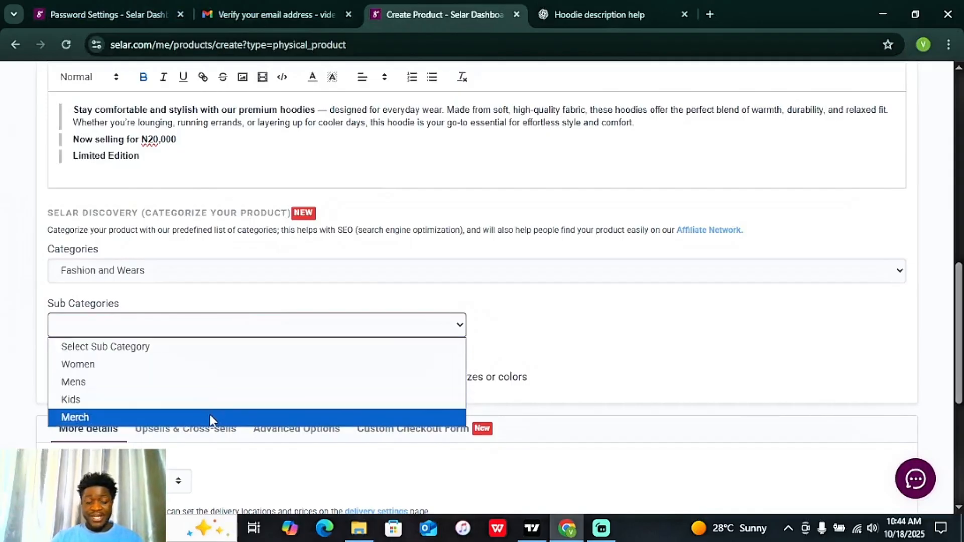
left_click(209, 416)
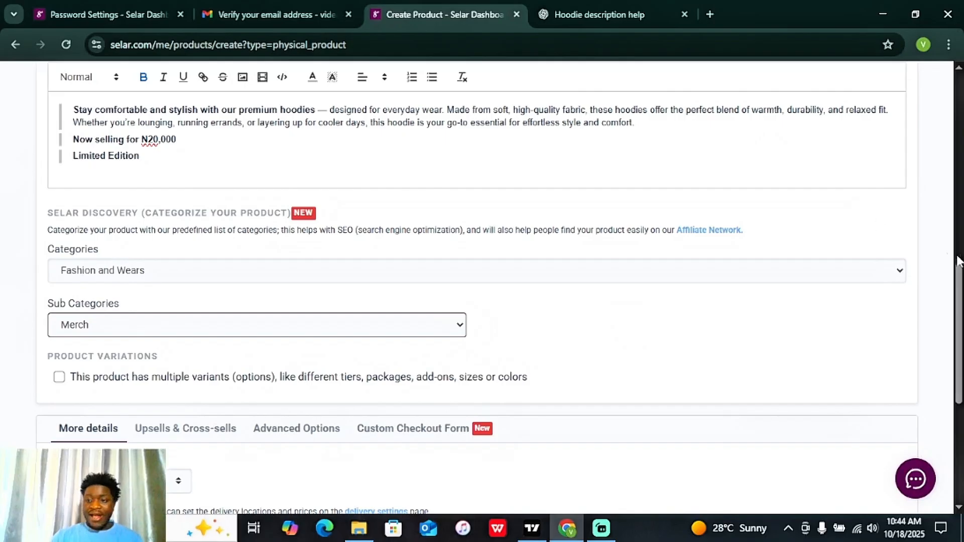
left_click_drag(962, 283, 962, 317)
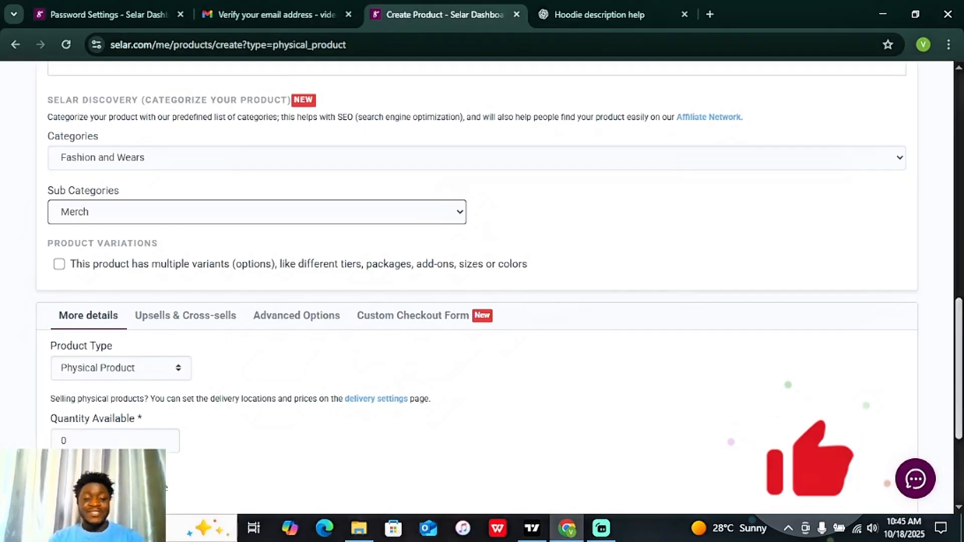
Step: Set Quantity Available to 0 for unlimited stock, after trying 10 and 50
scroll(482, 291, "down", 2)
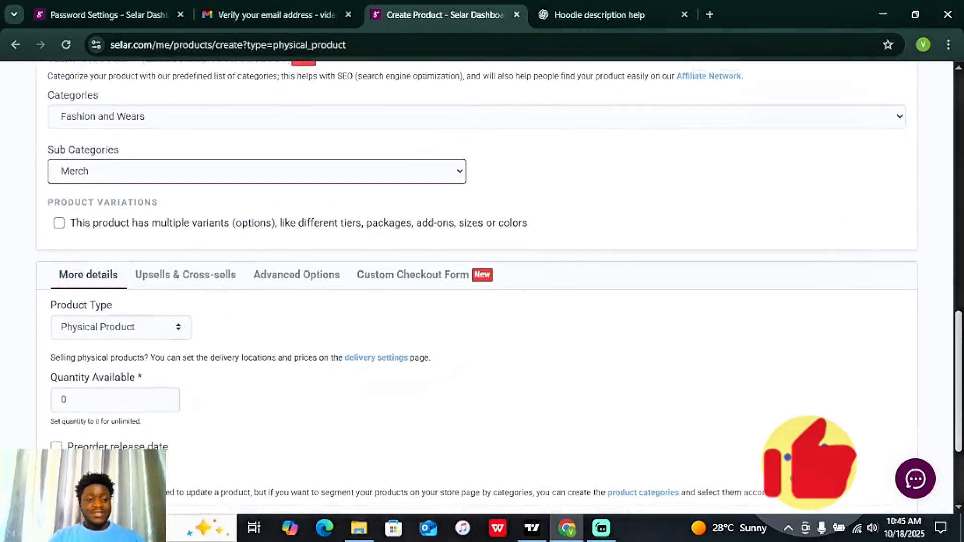
scroll(482, 291, "down", 1)
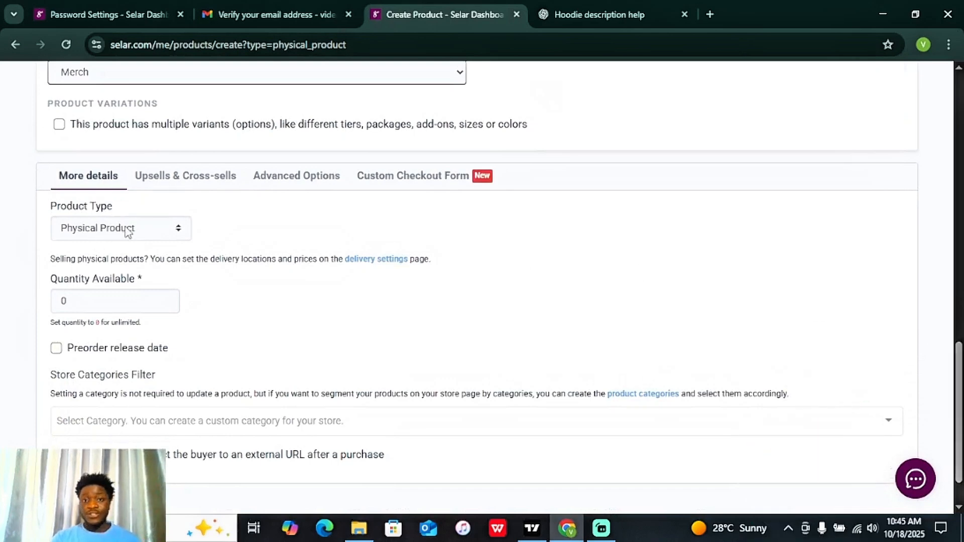
left_click_drag(90, 302, 44, 304)
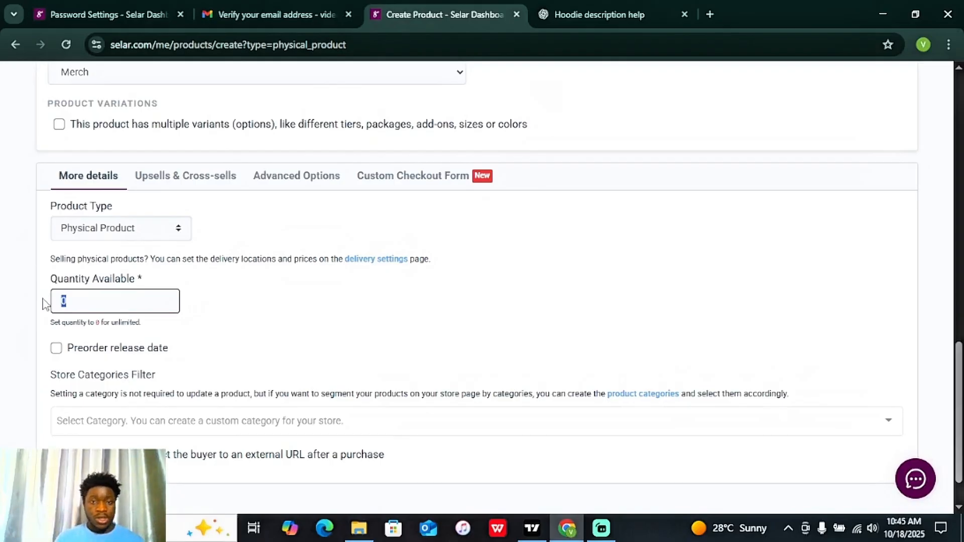
left_click(105, 303)
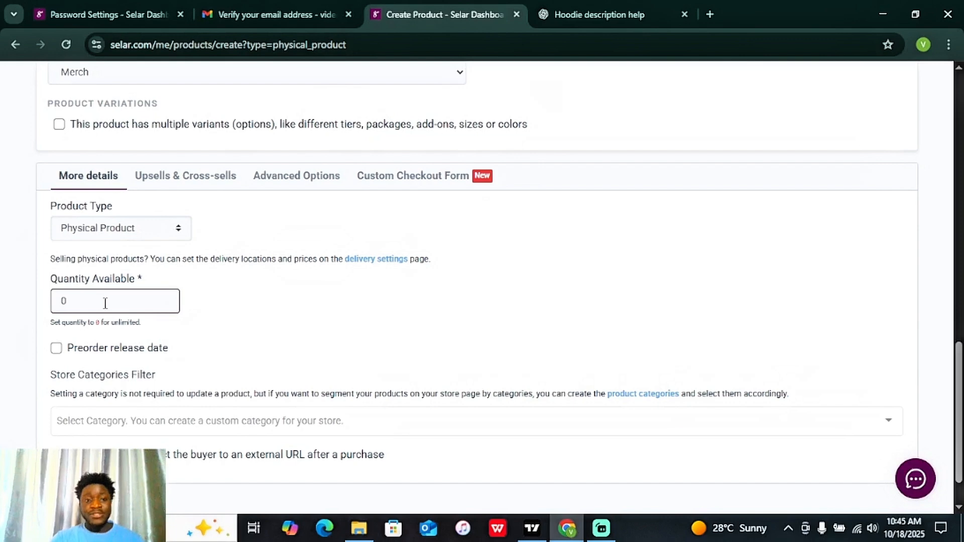
key("BackSpace")
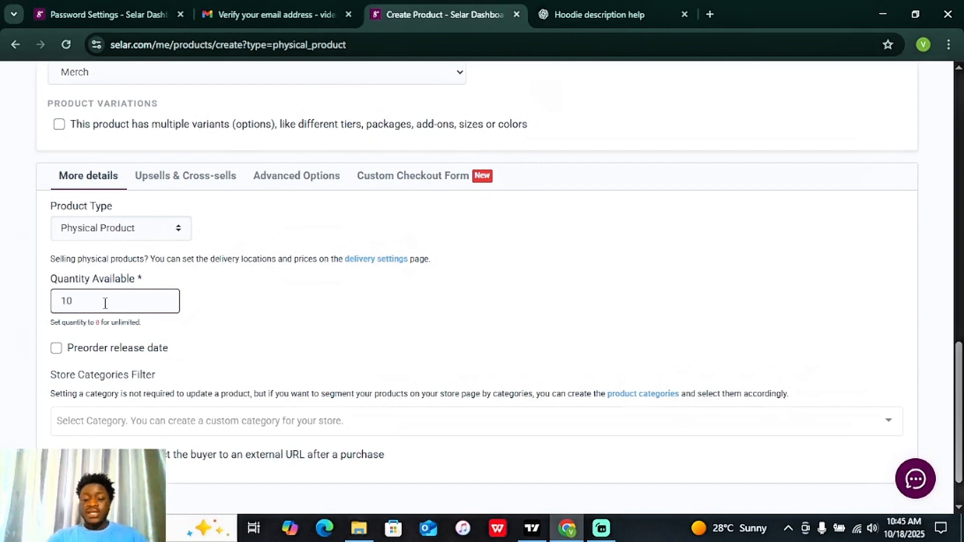
key("BackSpace")
key("BackSpace")
type("50")
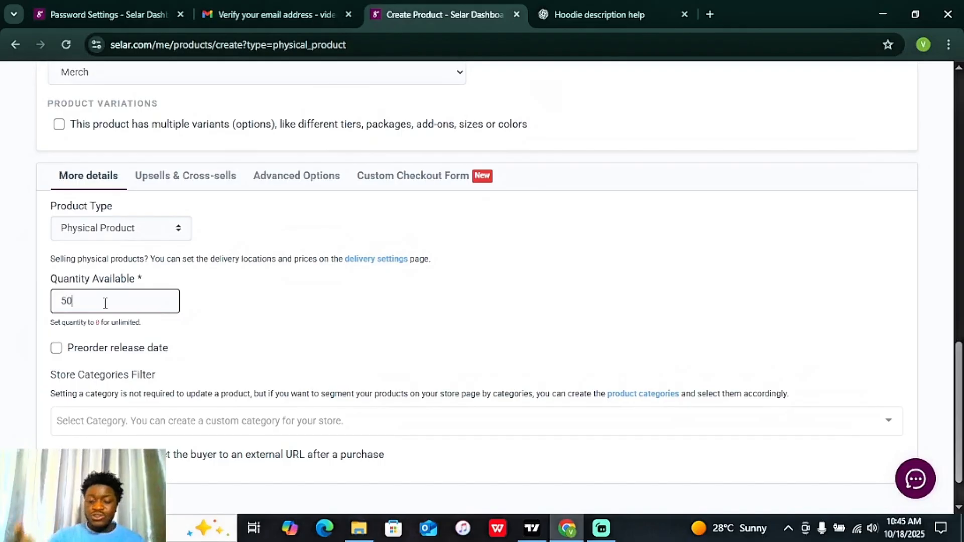
key("BackSpace")
key("BackSpace")
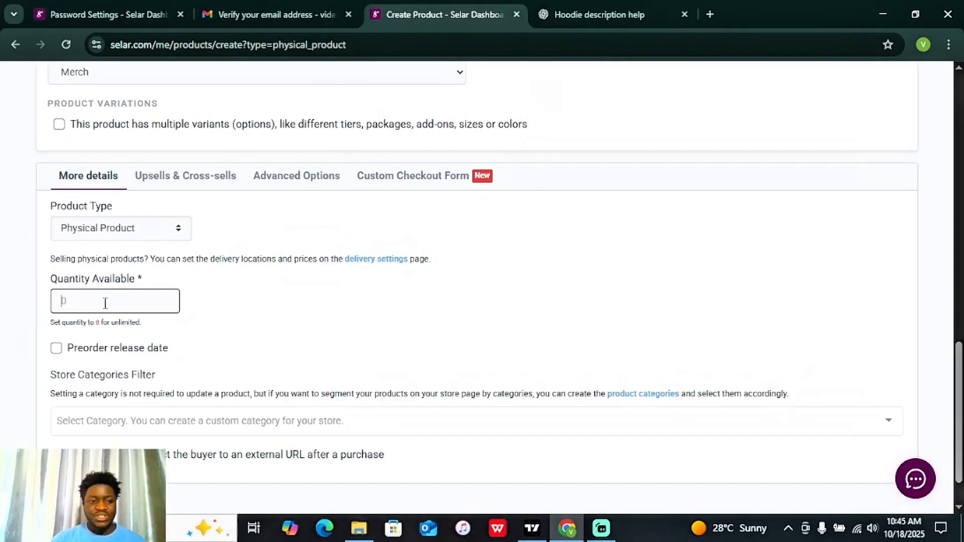
type("0")
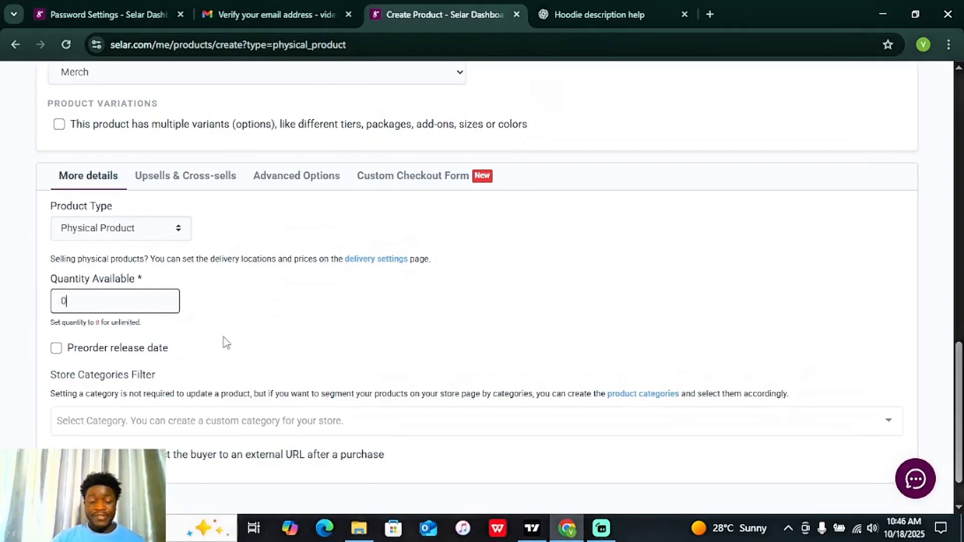
scroll(224, 339, "down", 1)
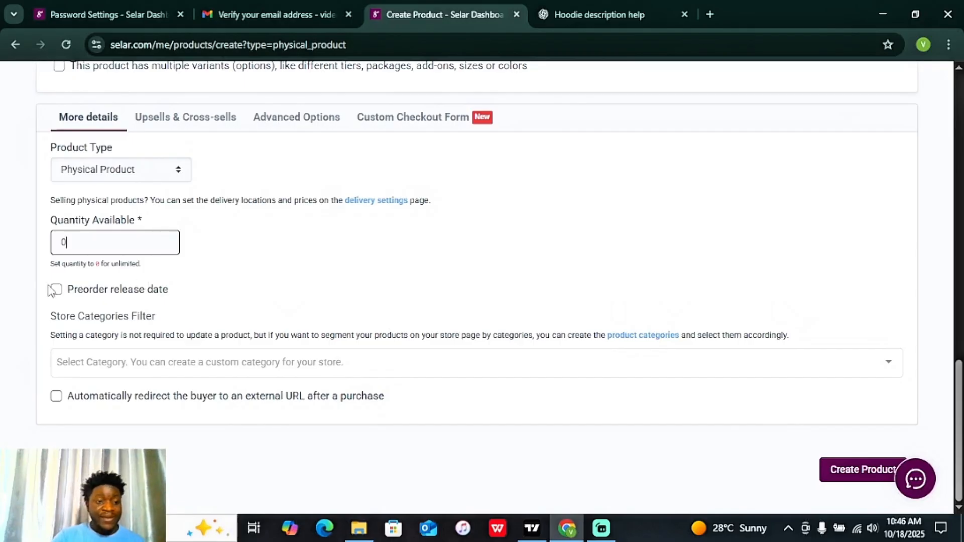
left_click(56, 290)
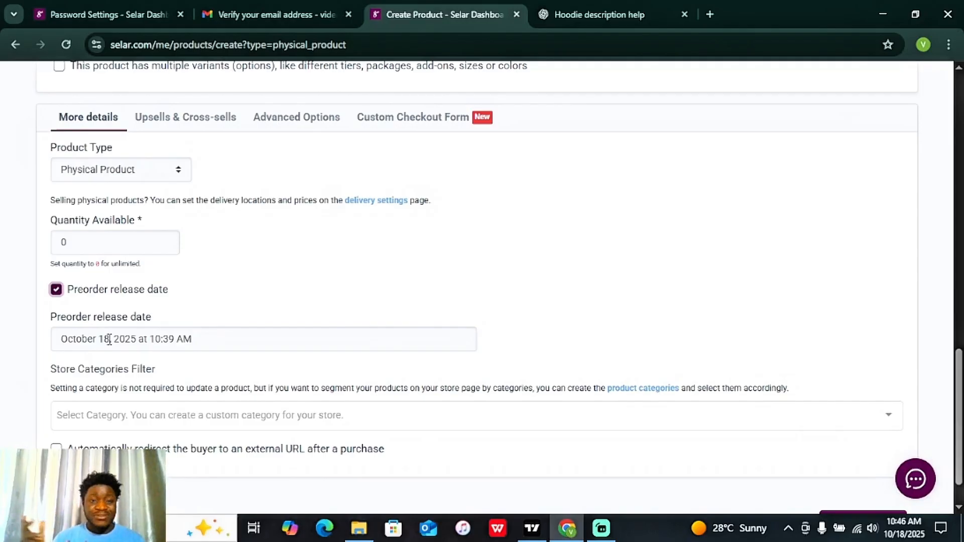
left_click(57, 292)
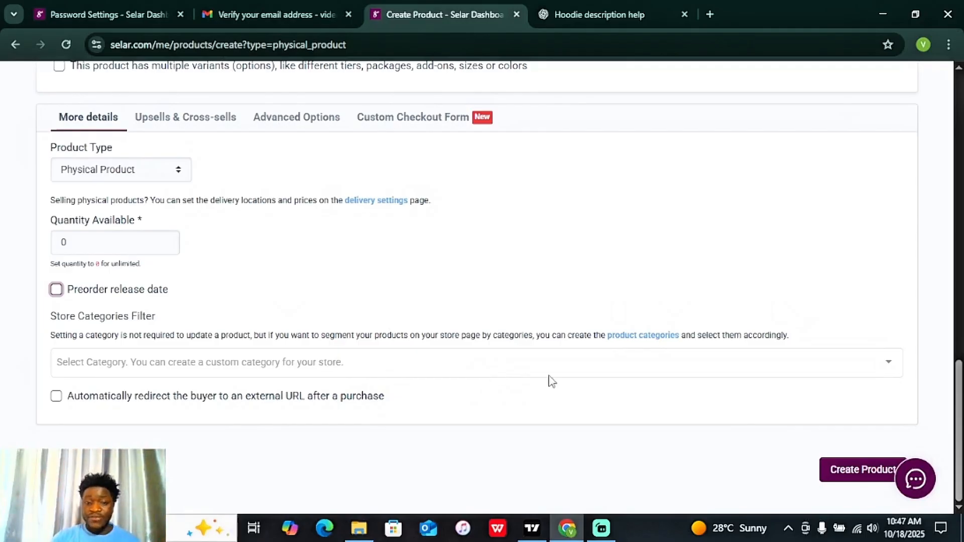
Step: Create a 'Men wears' product category with description 'For men'
left_click(648, 338)
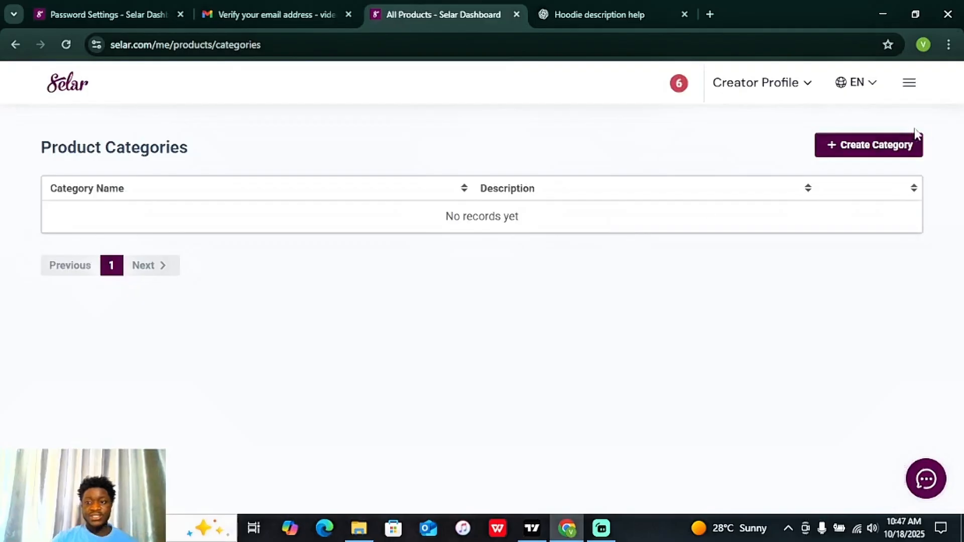
left_click(877, 151)
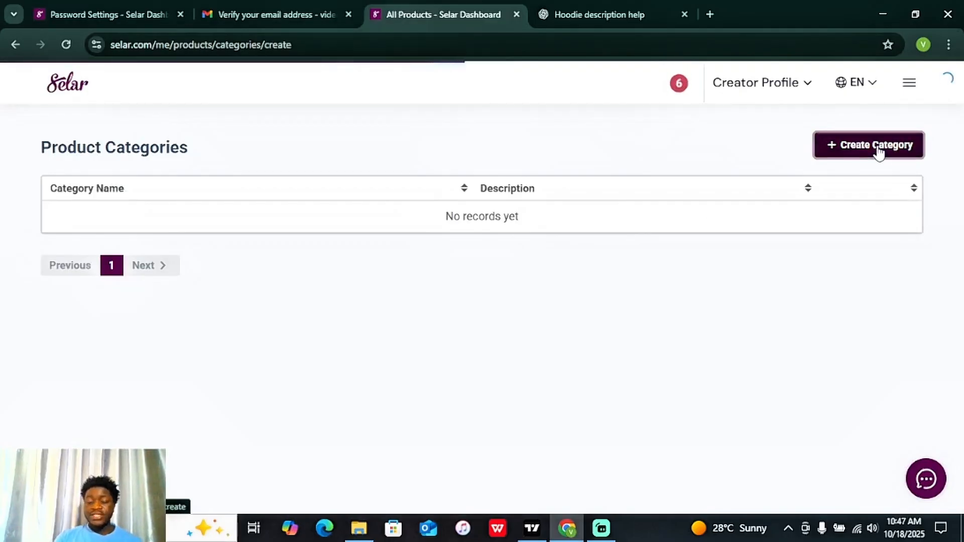
left_click(332, 286)
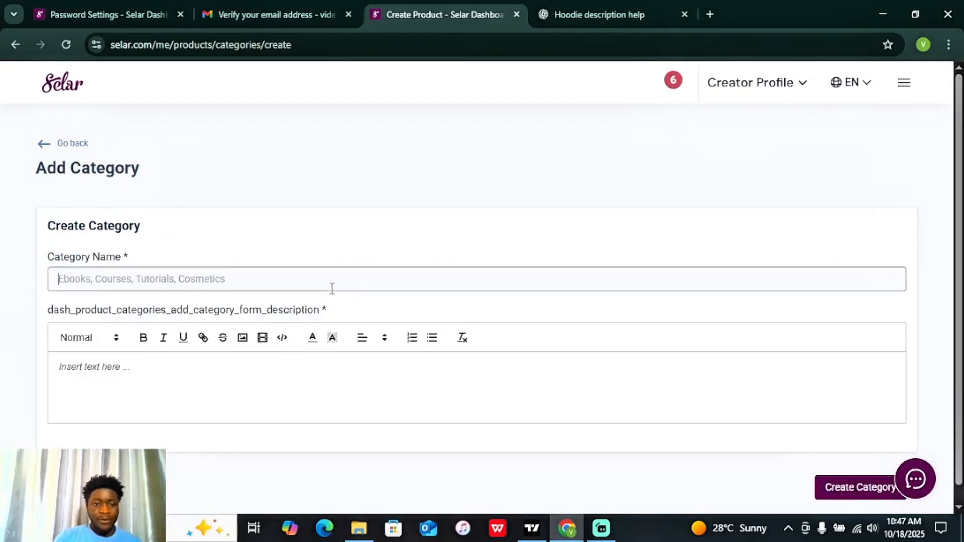
type("Men we")
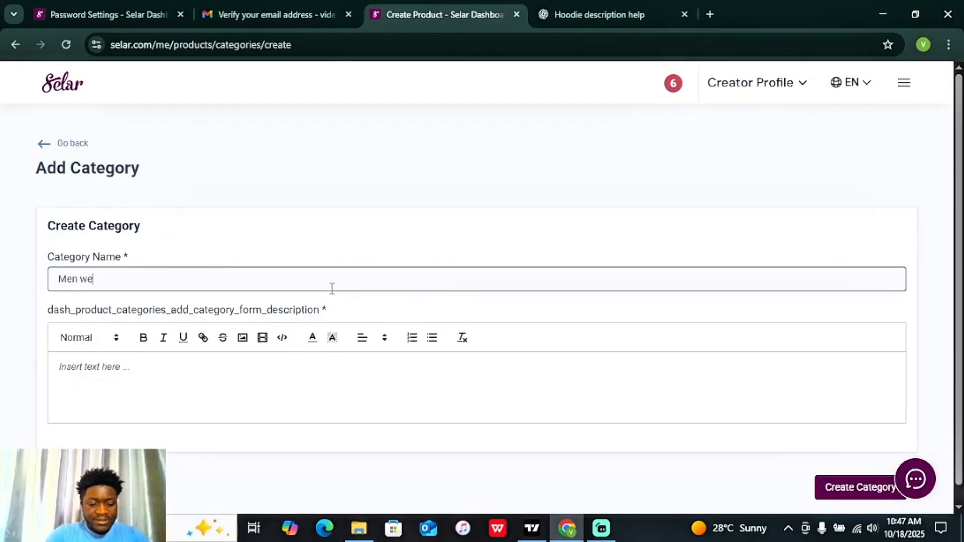
type("ars")
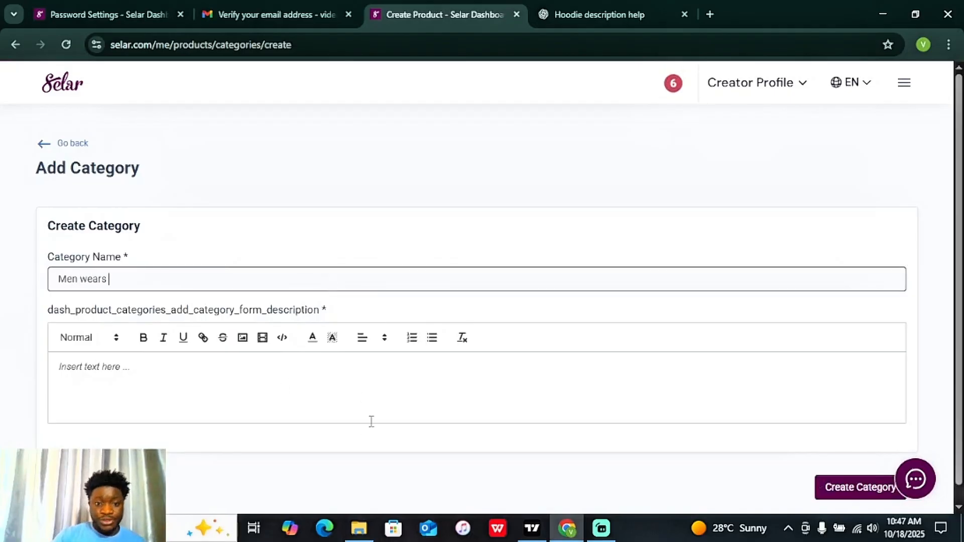
left_click(334, 409)
type("F")
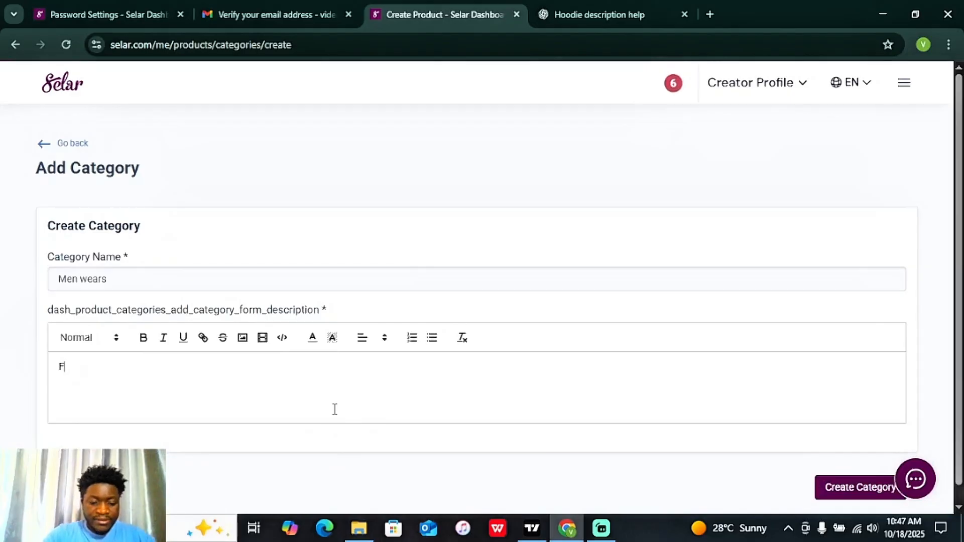
type("or men")
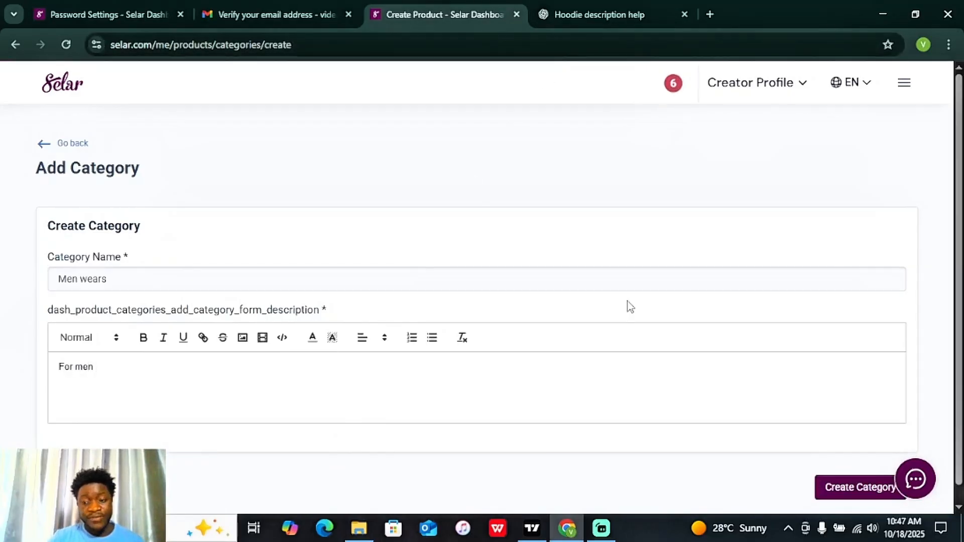
left_click(843, 489)
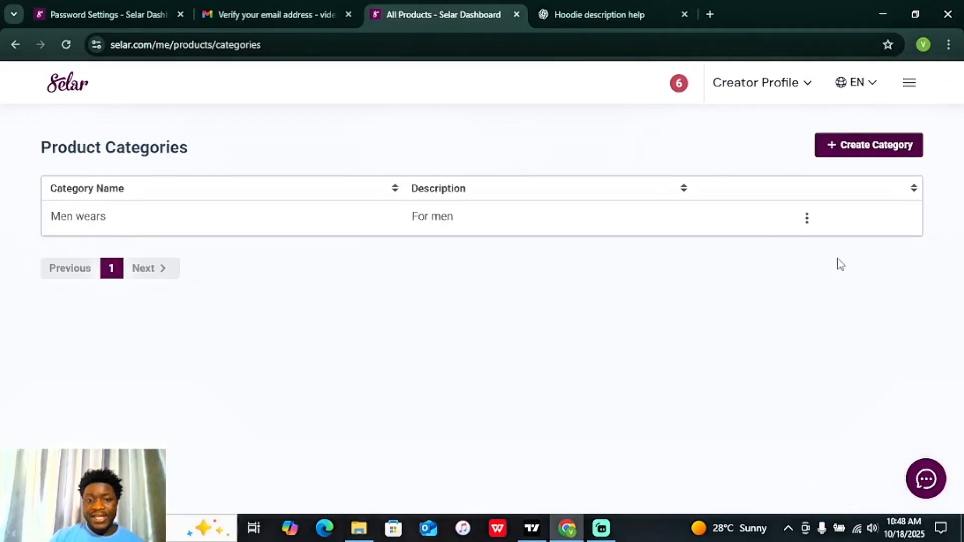
Step: Create a 'Women wears' product category with description 'For women'
left_click(859, 151)
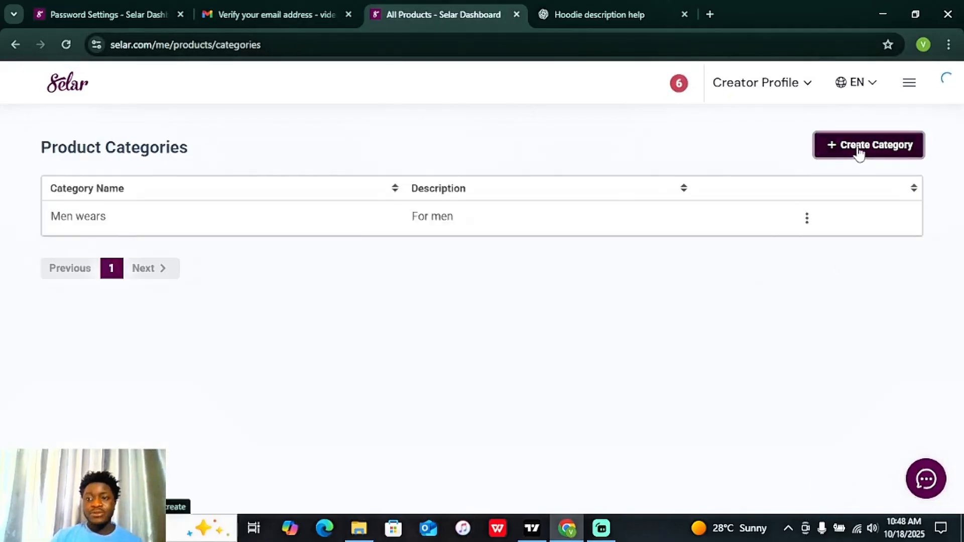
left_click(150, 281)
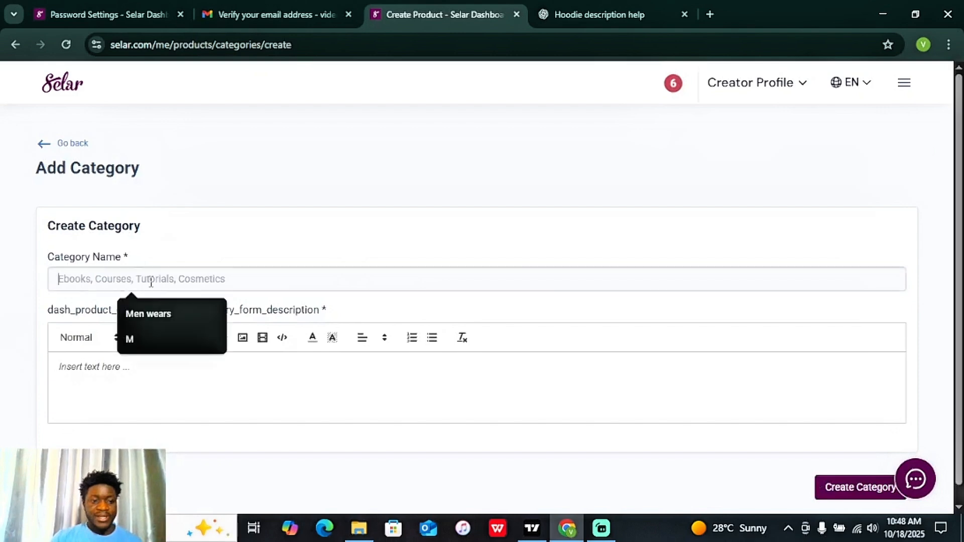
type("Women ")
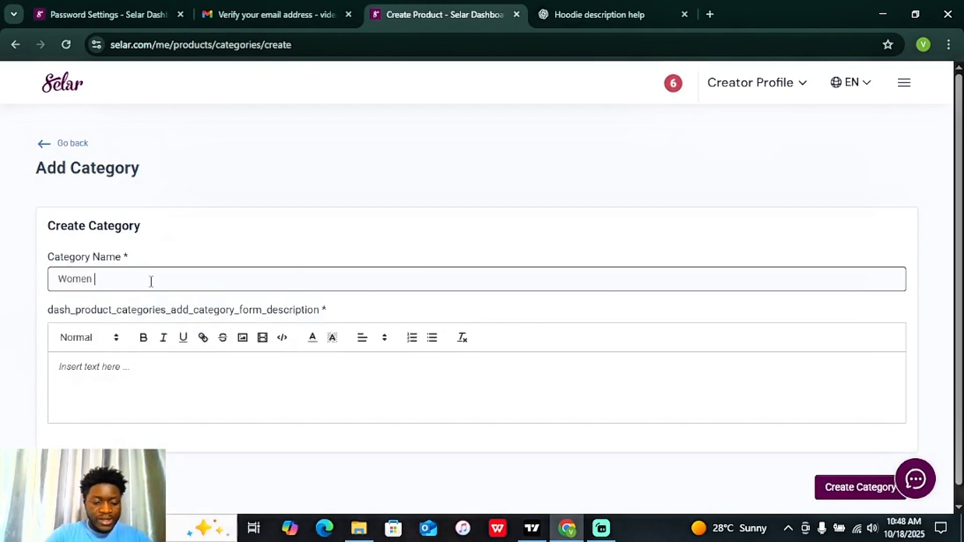
type("wears")
left_click(149, 381)
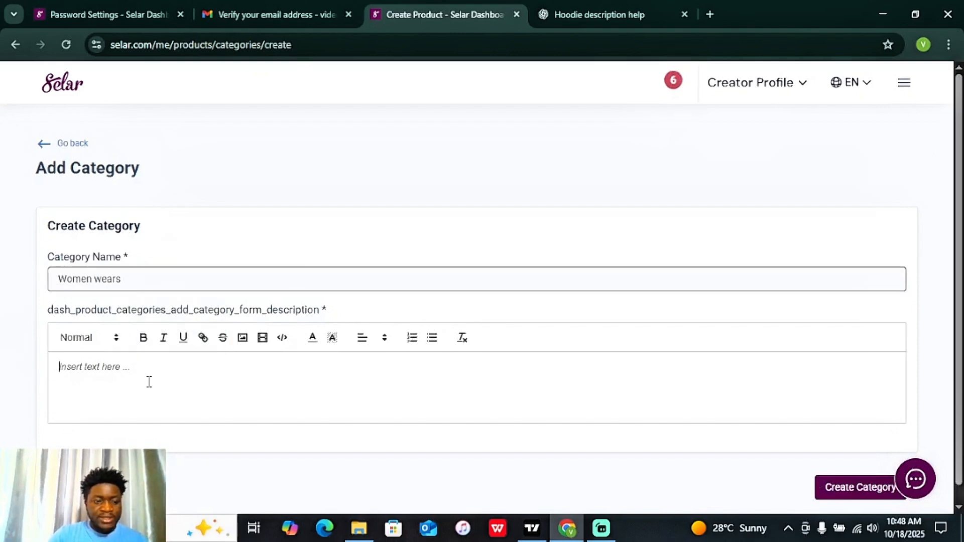
type("For women")
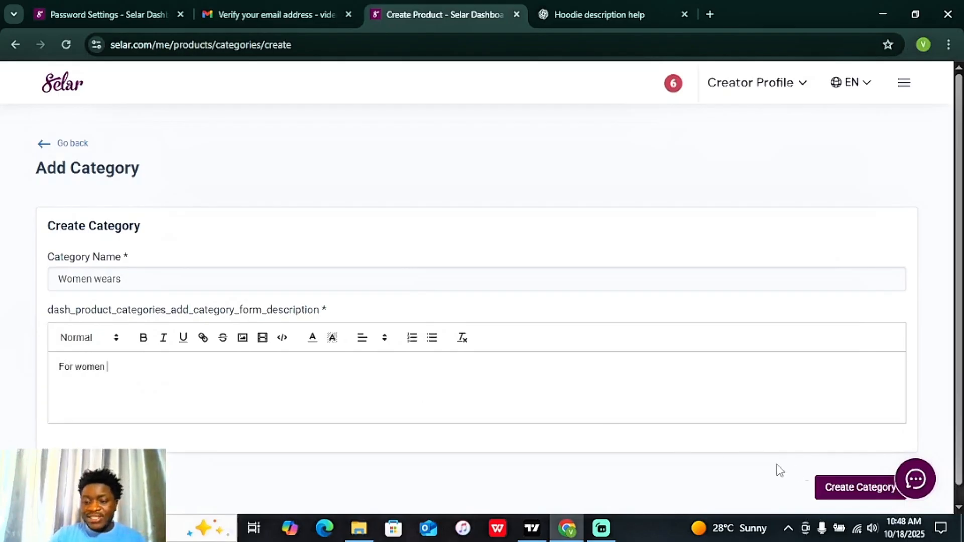
left_click(851, 495)
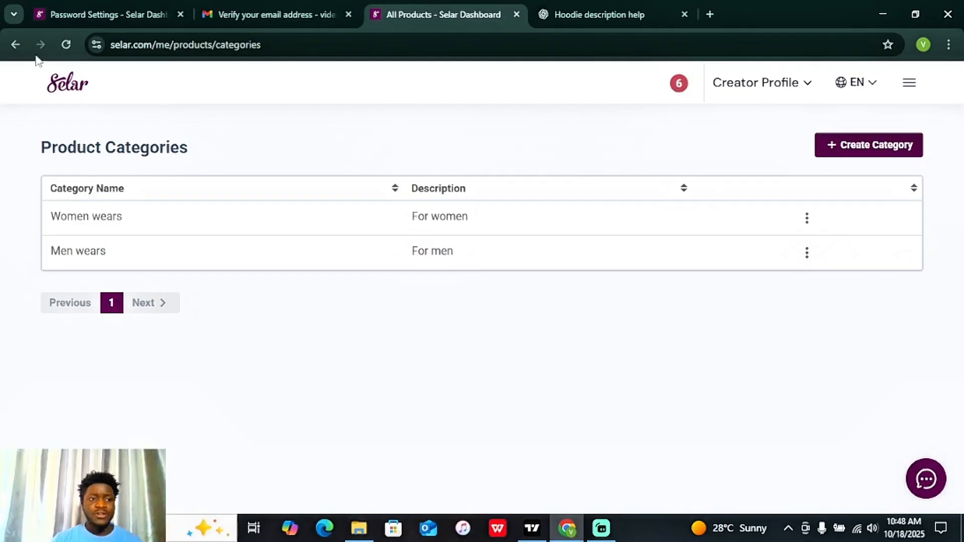
Step: Back on the product form, add men-wears and women-wears store categories, then remove both
left_click(16, 45)
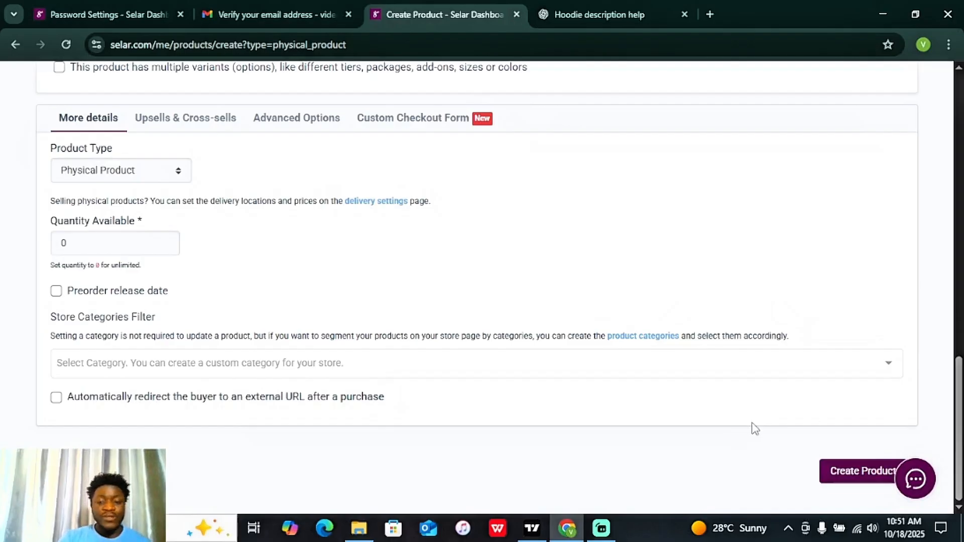
left_click(737, 366)
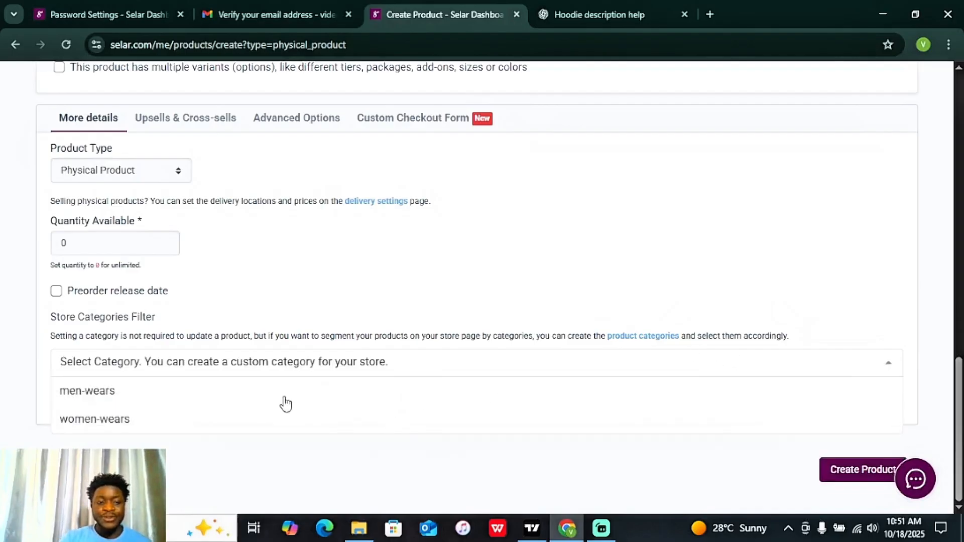
left_click(106, 397)
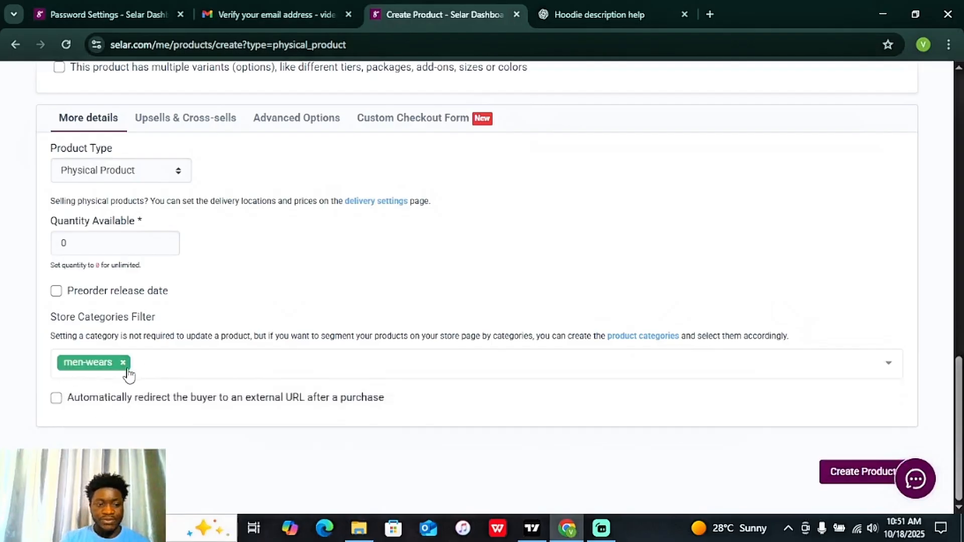
left_click(196, 363)
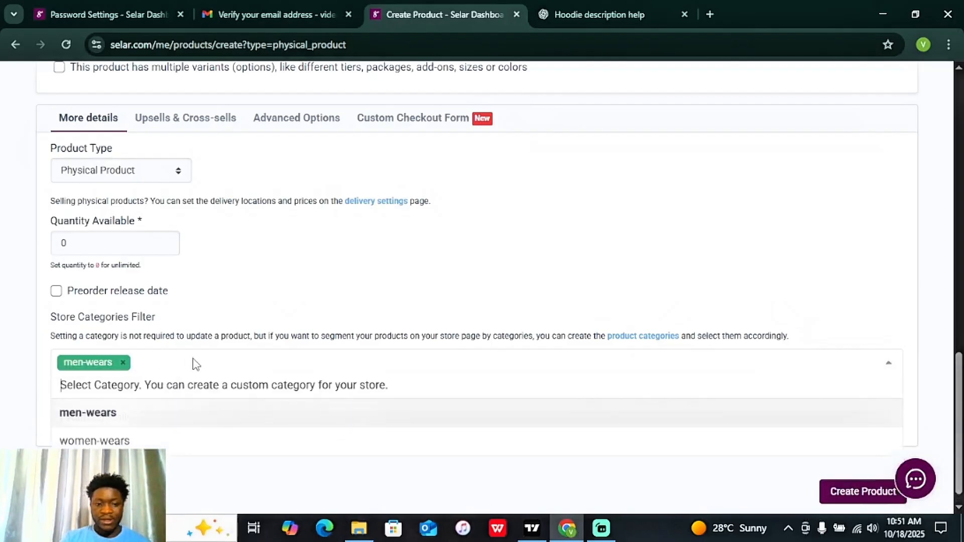
left_click(118, 441)
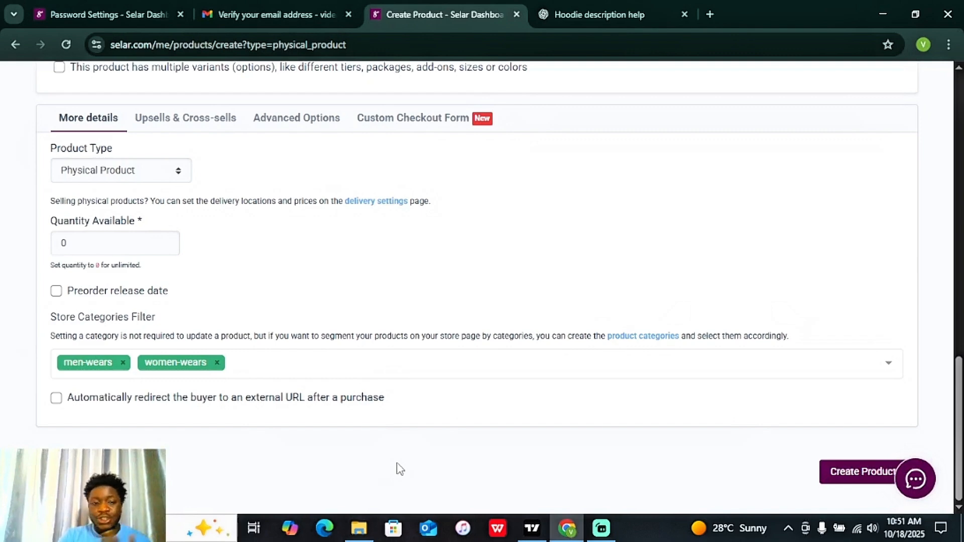
left_click(217, 363)
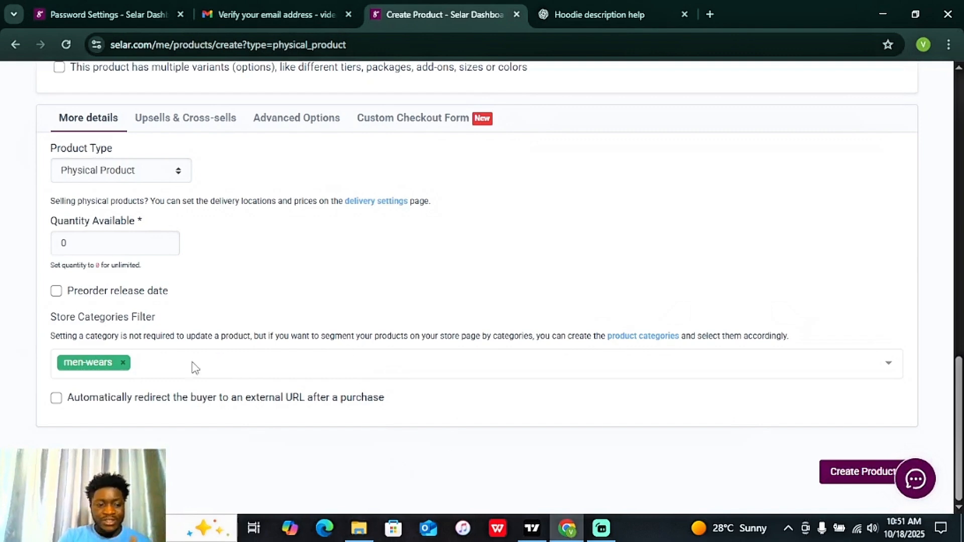
left_click(122, 362)
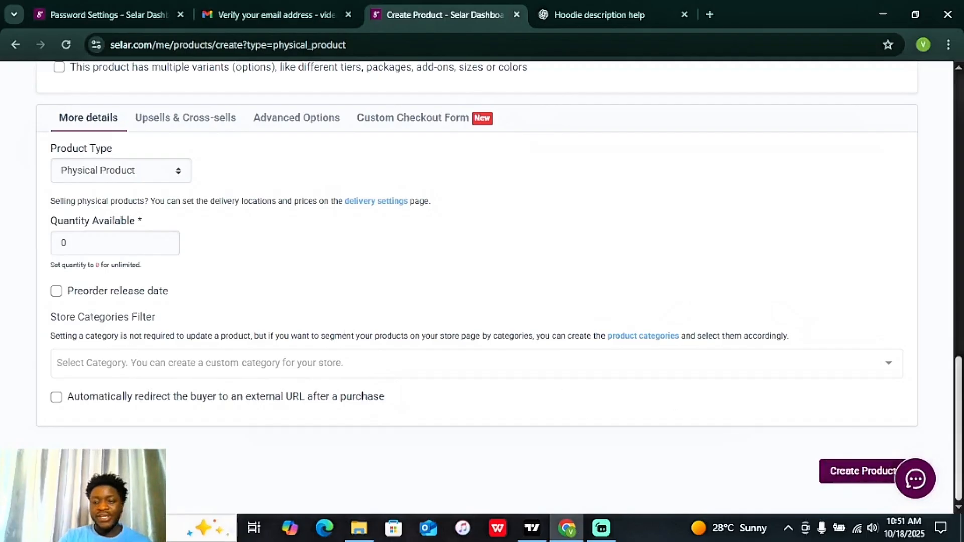
left_click_drag(959, 432, 960, 433)
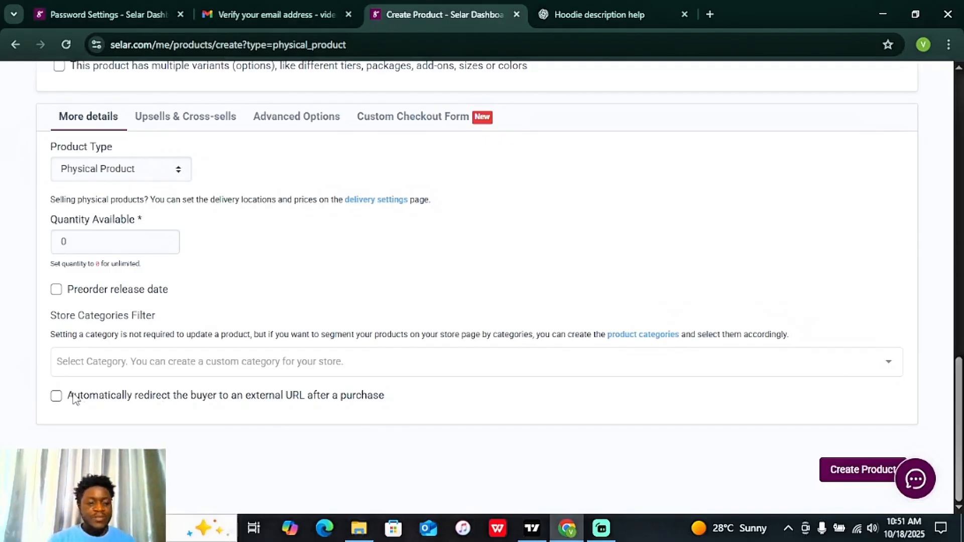
Step: Tick 'Automatically redirect the buyer' and click into the Redirect URL field
left_click(56, 396)
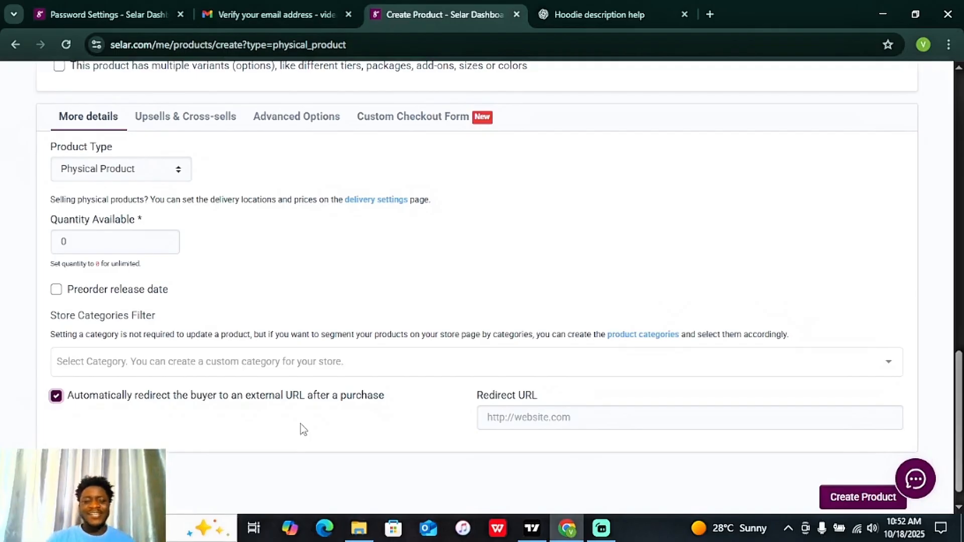
left_click(600, 421)
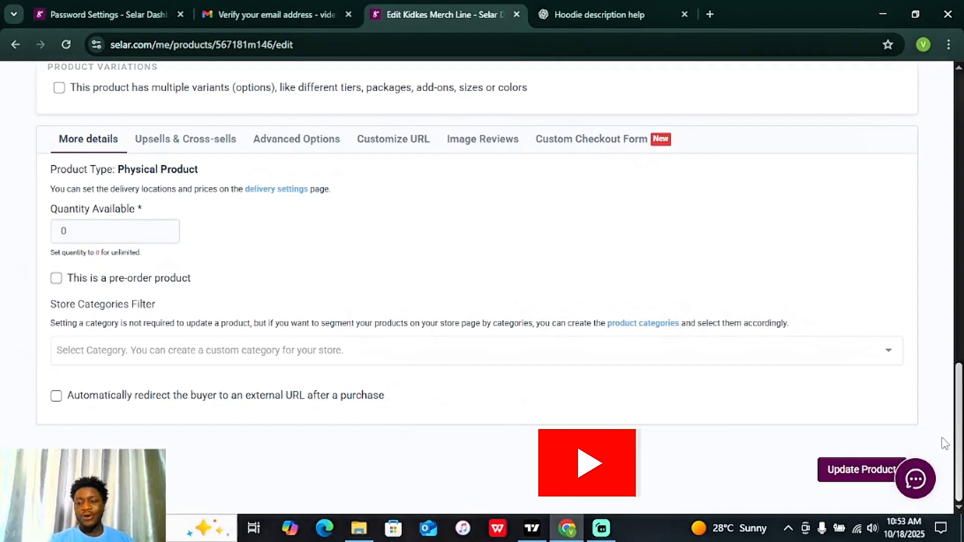
Step: Open the store's Delivery Settings from the 'delivery settings' link under More details
scroll(949, 387, "up", 3)
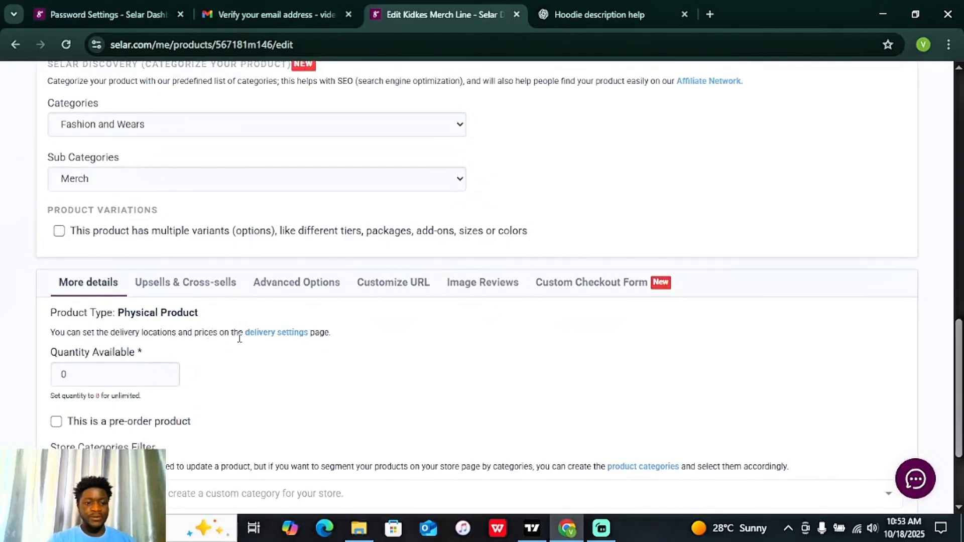
left_click(270, 333)
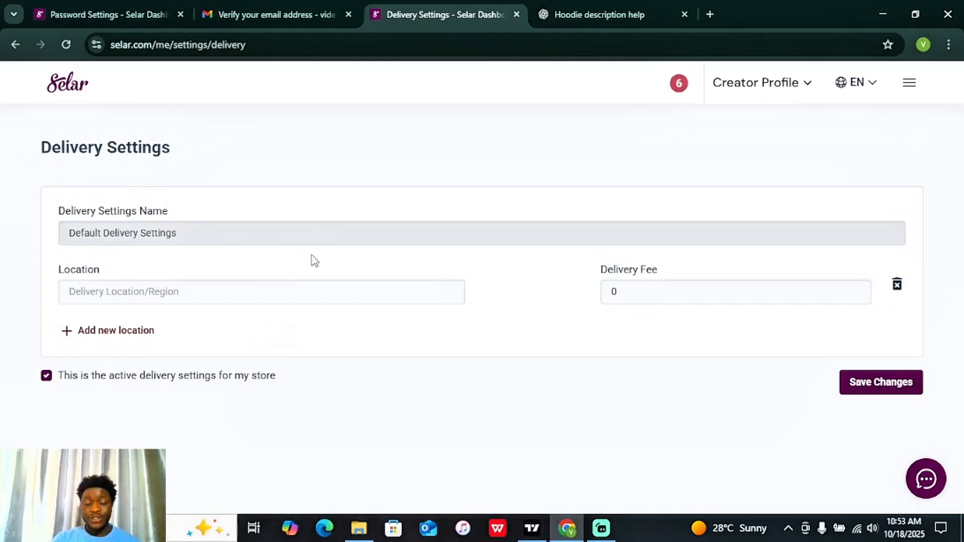
Step: Enter 'lagos' as the default delivery location and change its delivery fee to 2000
left_click(194, 295)
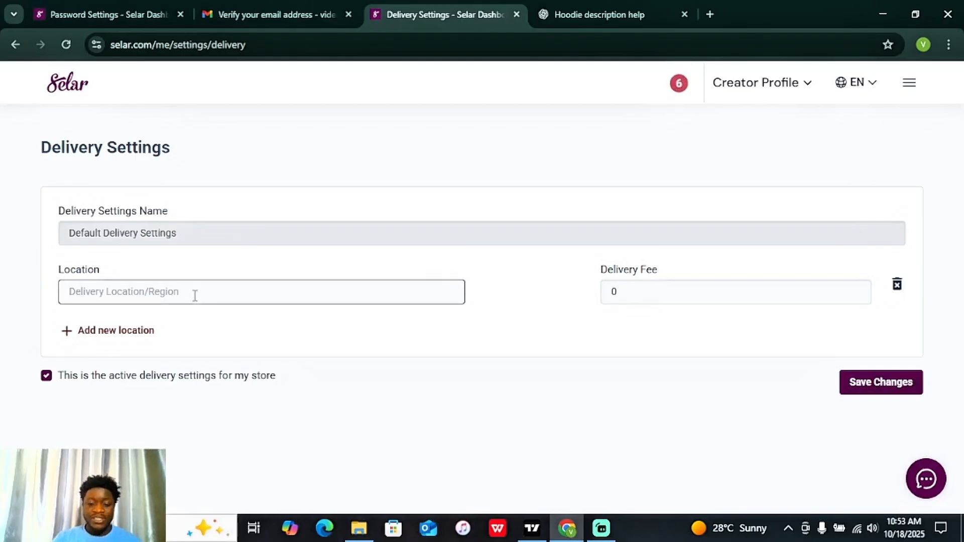
type("Iagos")
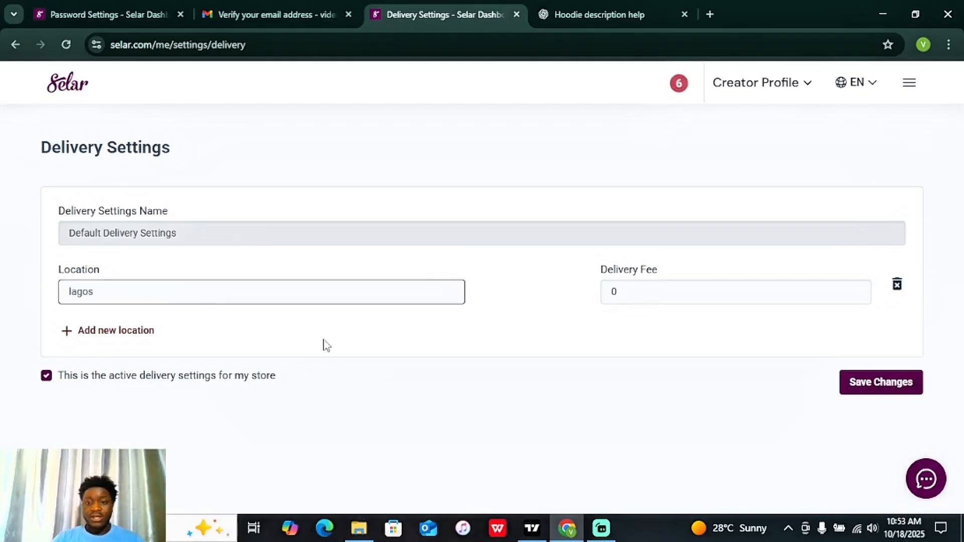
left_click_drag(642, 289, 568, 285)
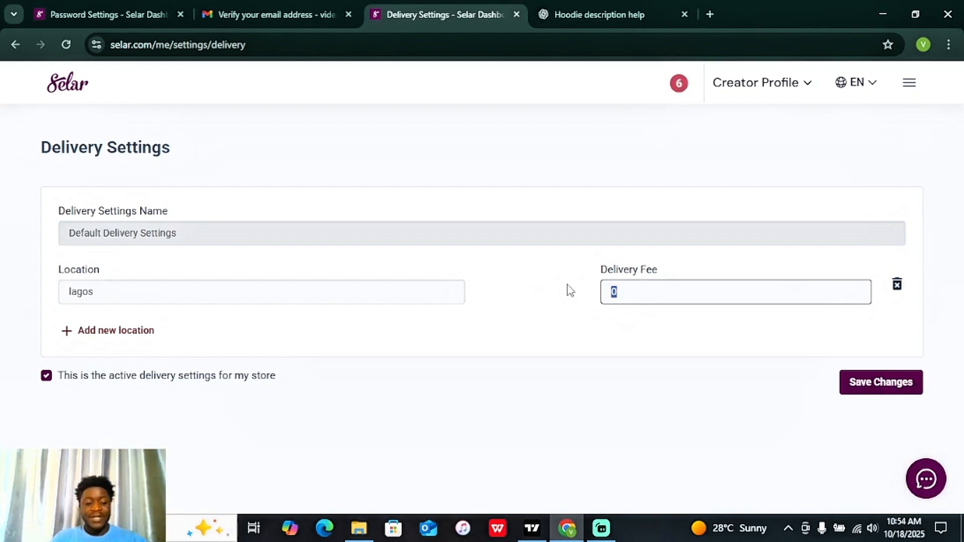
type("2000")
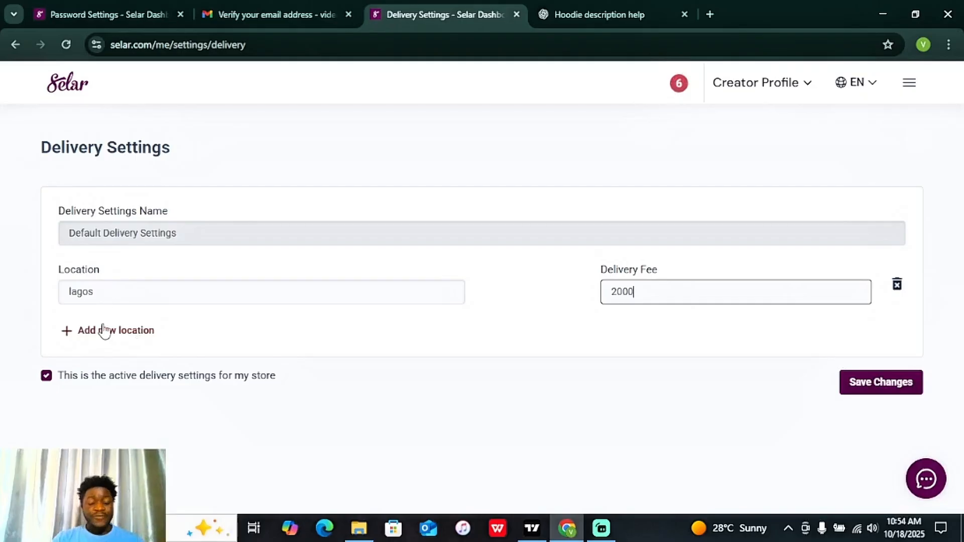
Step: Add a second delivery location, Abuja, with a delivery fee of 4000
left_click(105, 333)
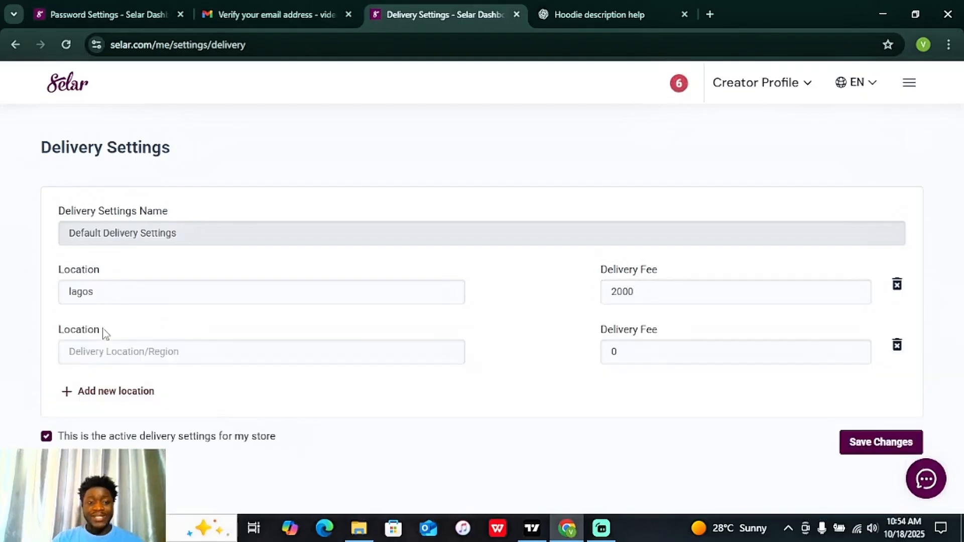
left_click(117, 351)
type("A")
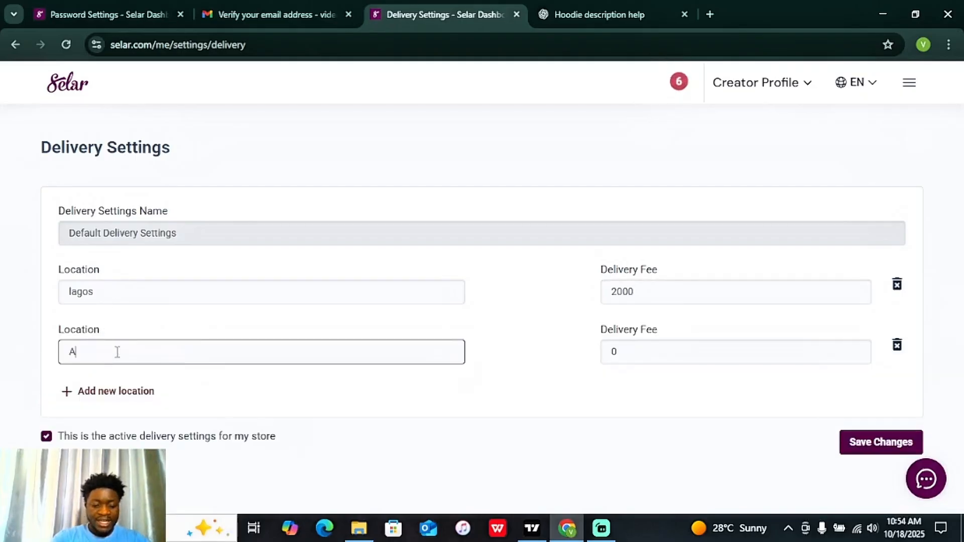
type("buja")
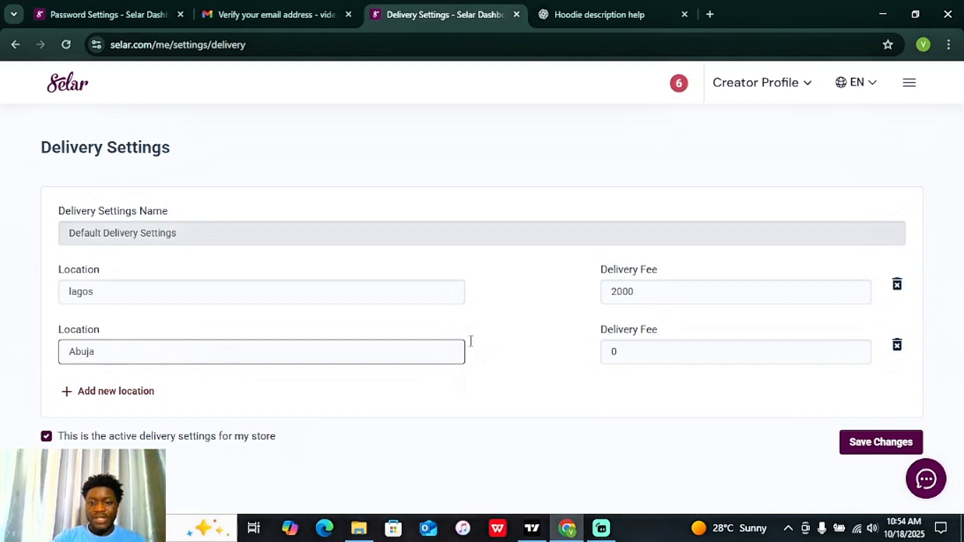
key("Tab")
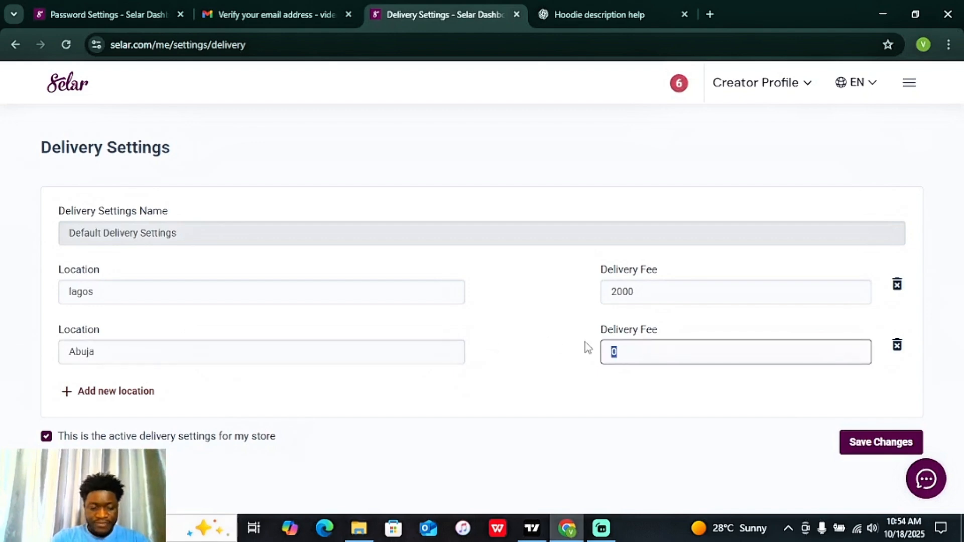
type("4000")
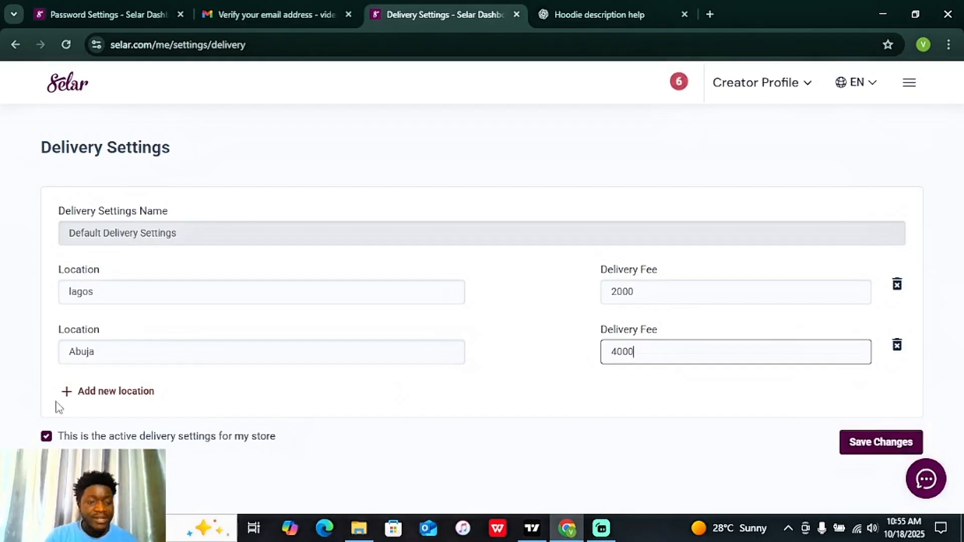
Step: Save the delivery settings with Lagos at 2000 and Abuja at 4000
left_click_drag(81, 437, 288, 439)
left_click(293, 439)
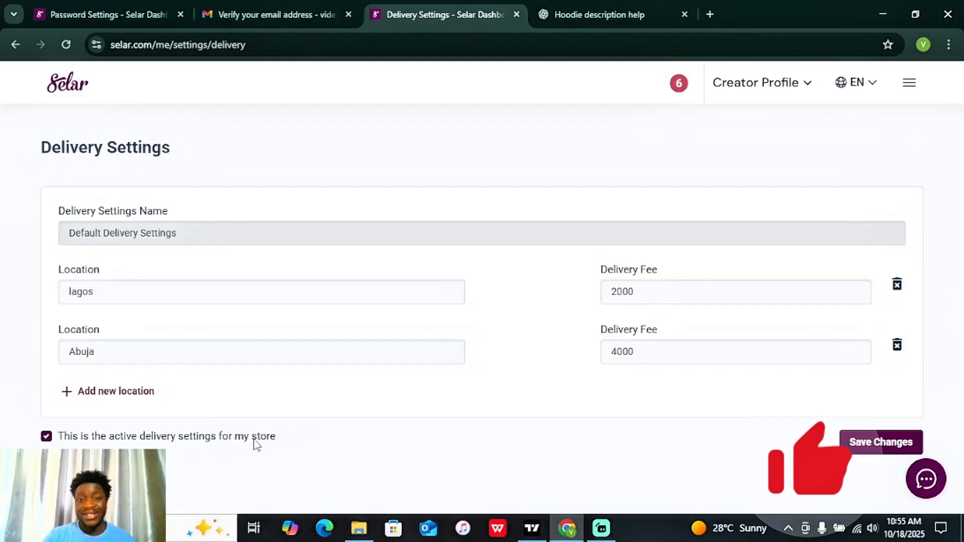
left_click(874, 452)
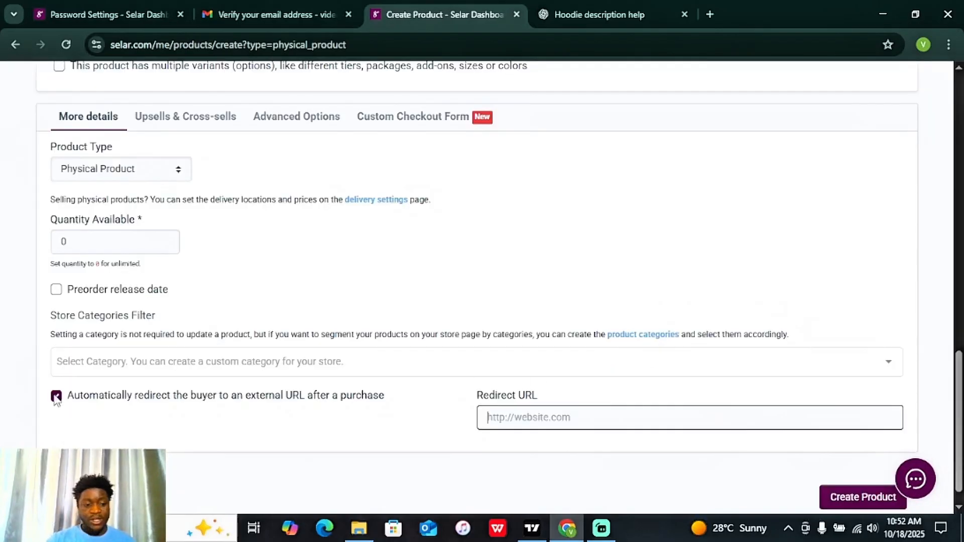
Step: Leave the external-URL redirect unchecked and create the Kidkes Merch Line product
left_click(56, 396)
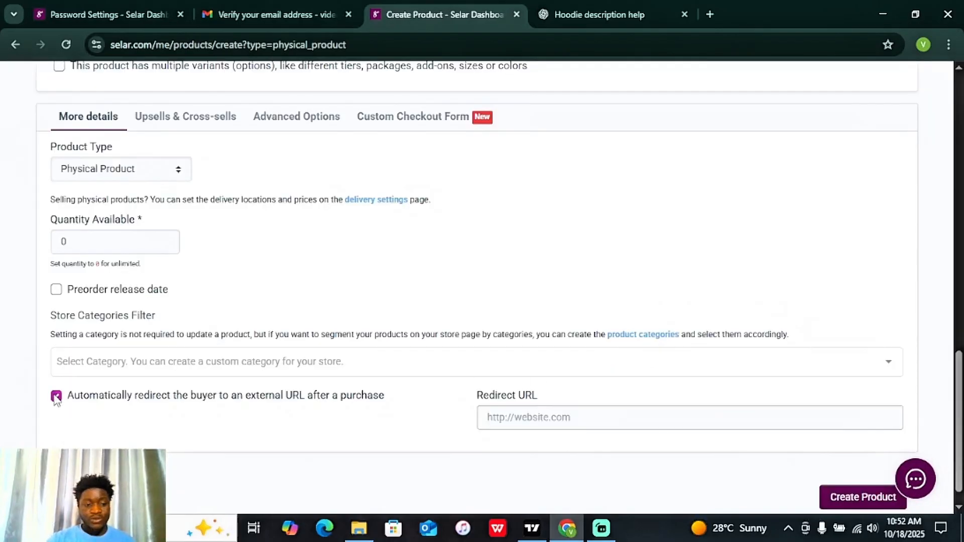
left_click(56, 397)
left_click(846, 472)
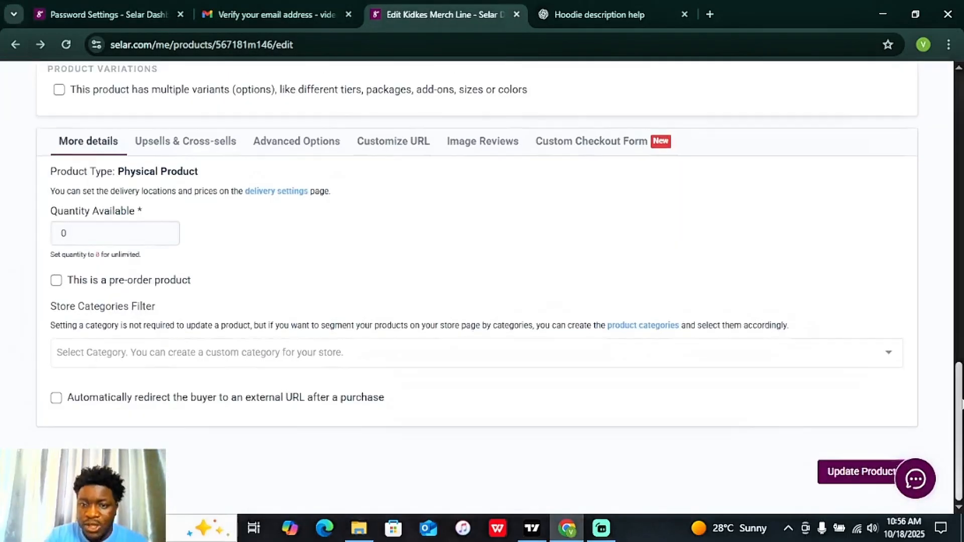
Step: Save the Kidkes Merch Line product with Update Product so it stays live
scroll(482, 282, "up", 3)
scroll(950, 107, "up", 10)
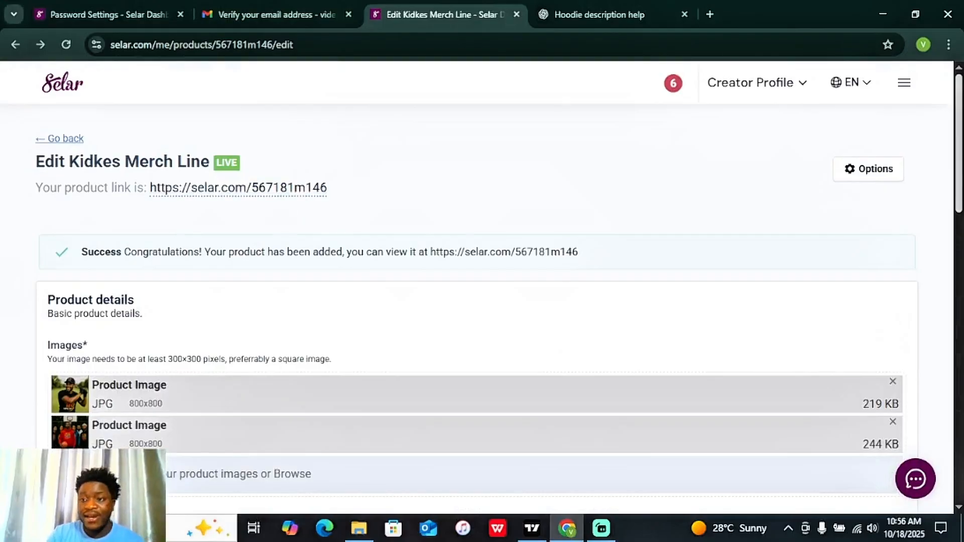
scroll(893, 251, "down", 5)
scroll(482, 282, "down", 12)
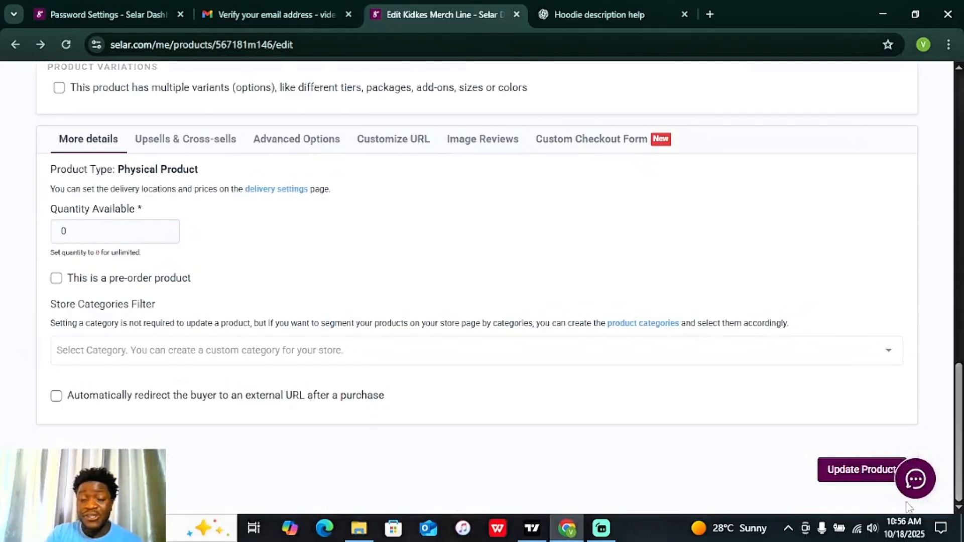
left_click(843, 476)
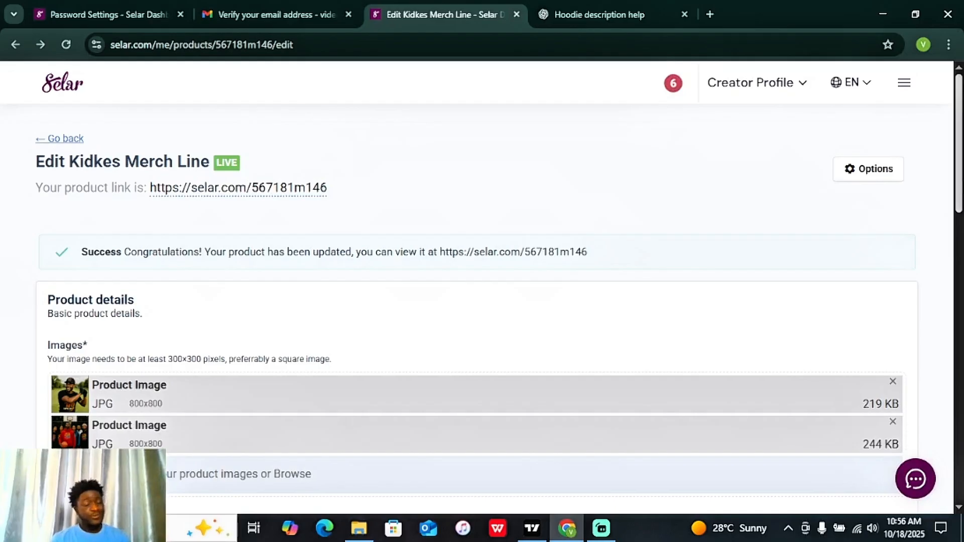
Step: Replace the link ending 567181m146 with 'kidkemerch' under Customize URL and update the product
scroll(944, 466, "down", 15)
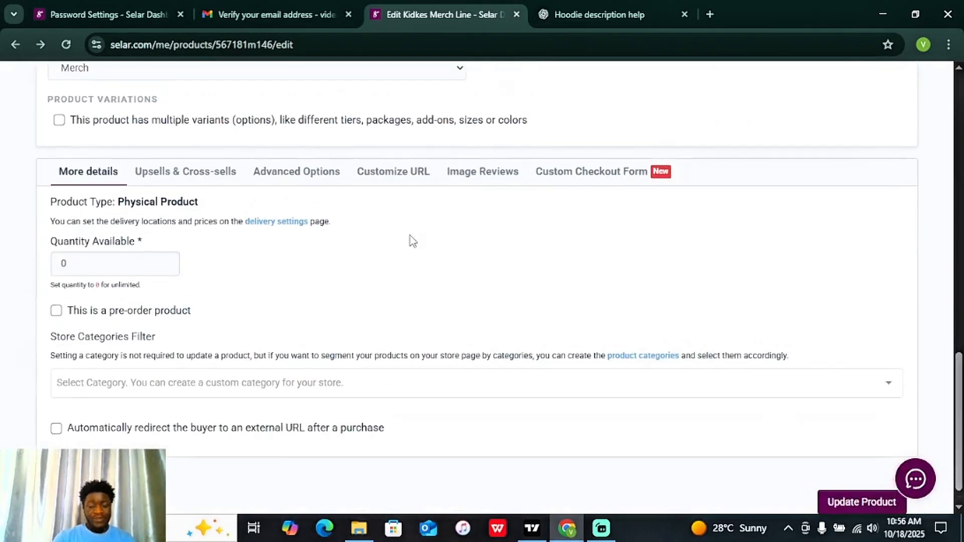
left_click(406, 175)
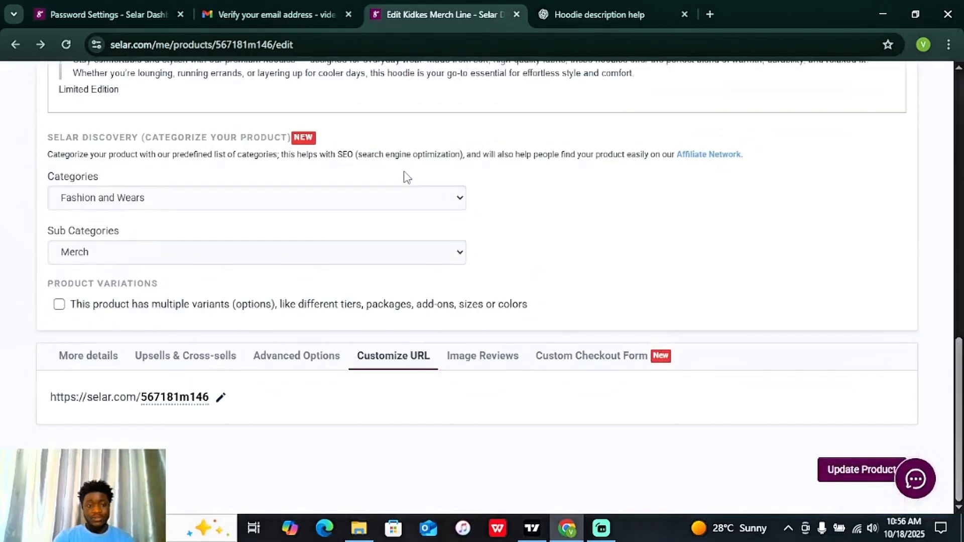
left_click(221, 398)
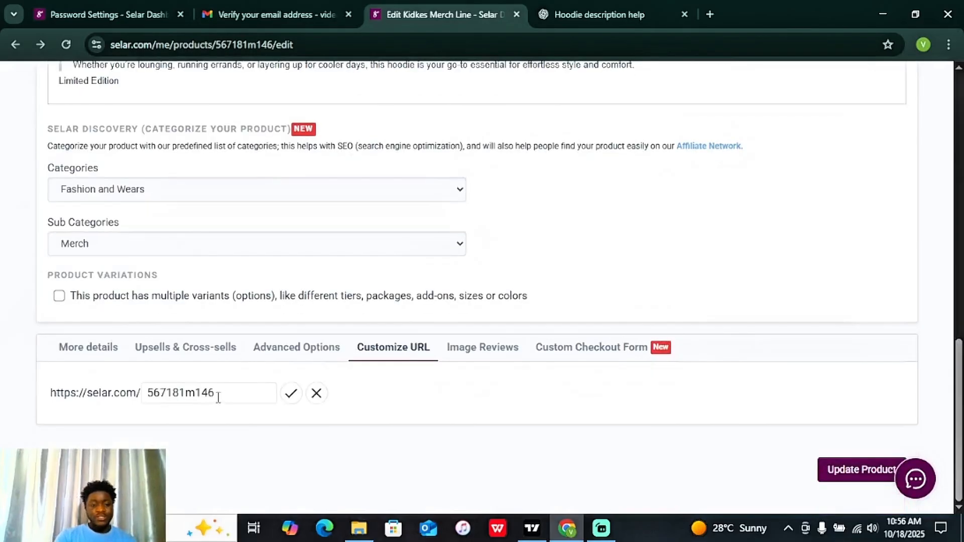
left_click_drag(239, 391, 115, 390)
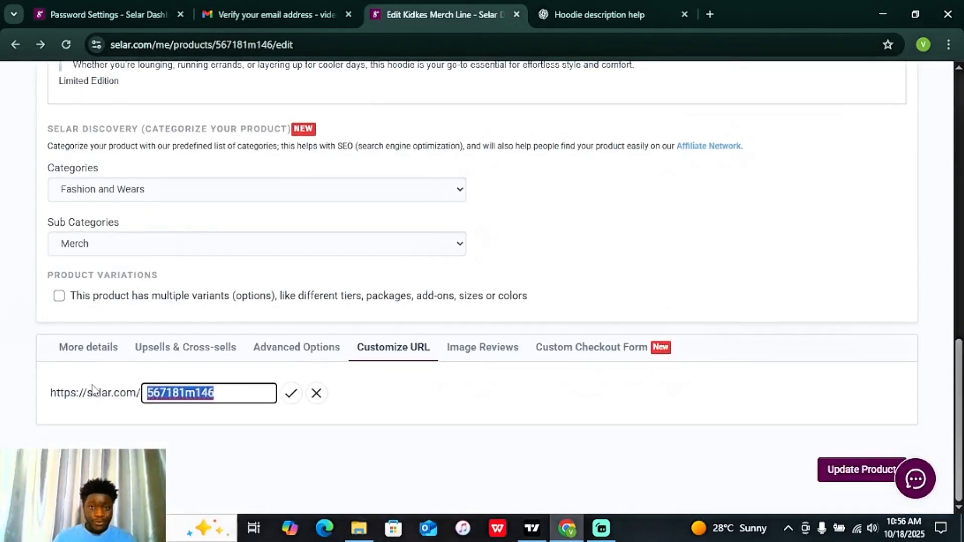
type("kidkemerc")
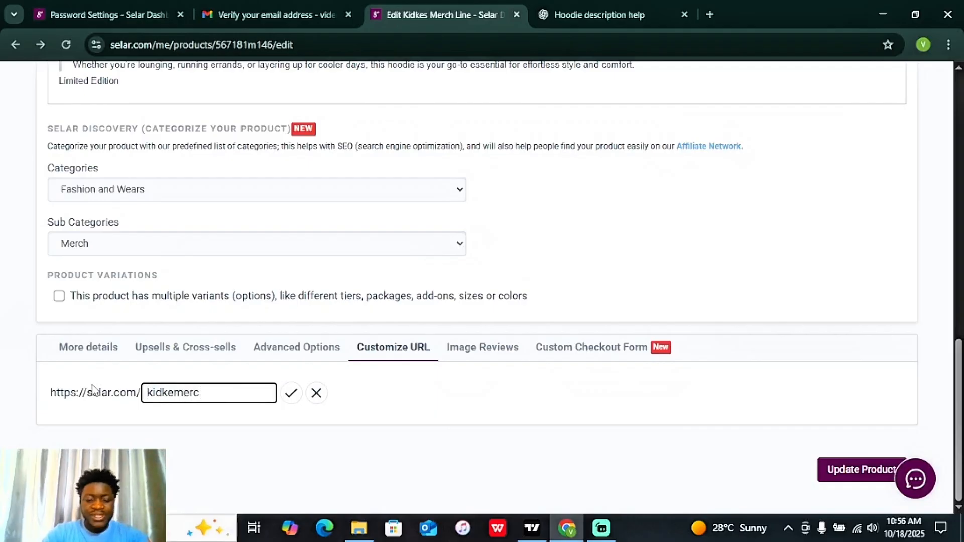
type("h")
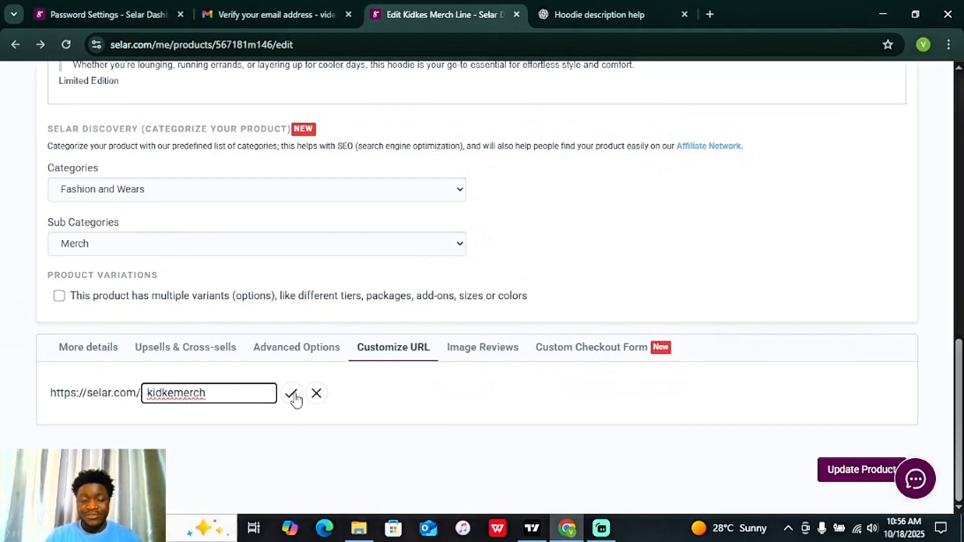
left_click(293, 395)
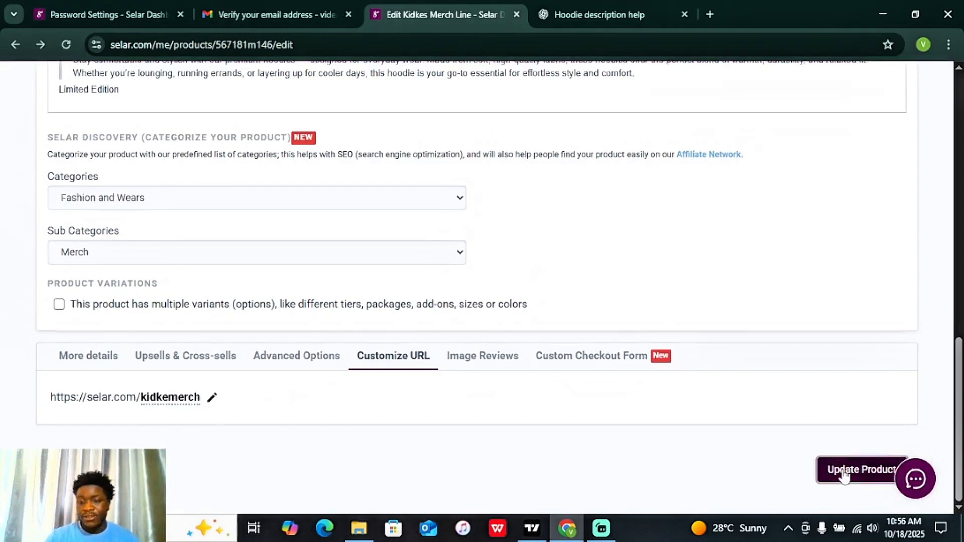
left_click(844, 473)
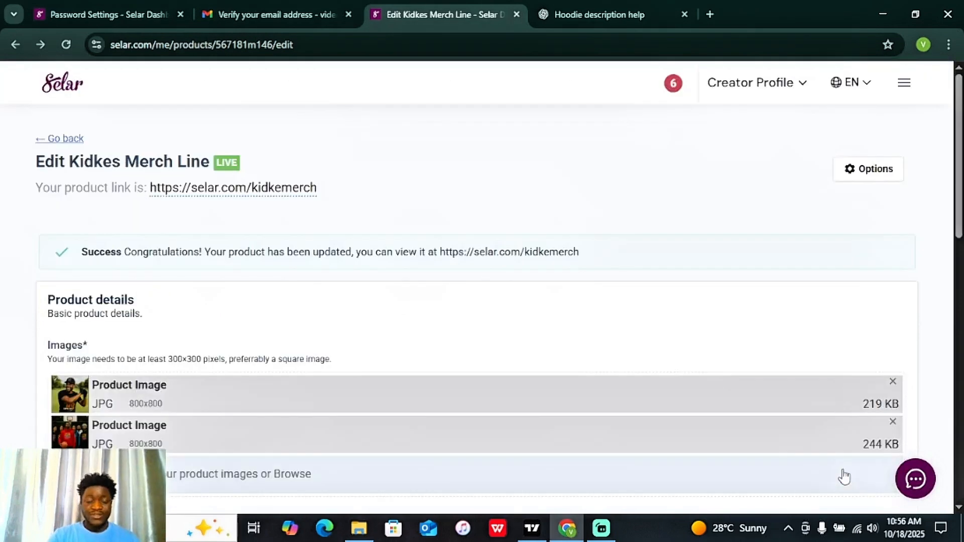
Step: Open the live kidkemerch product page and review its price against the struck-through ₦45,000
left_click(253, 189)
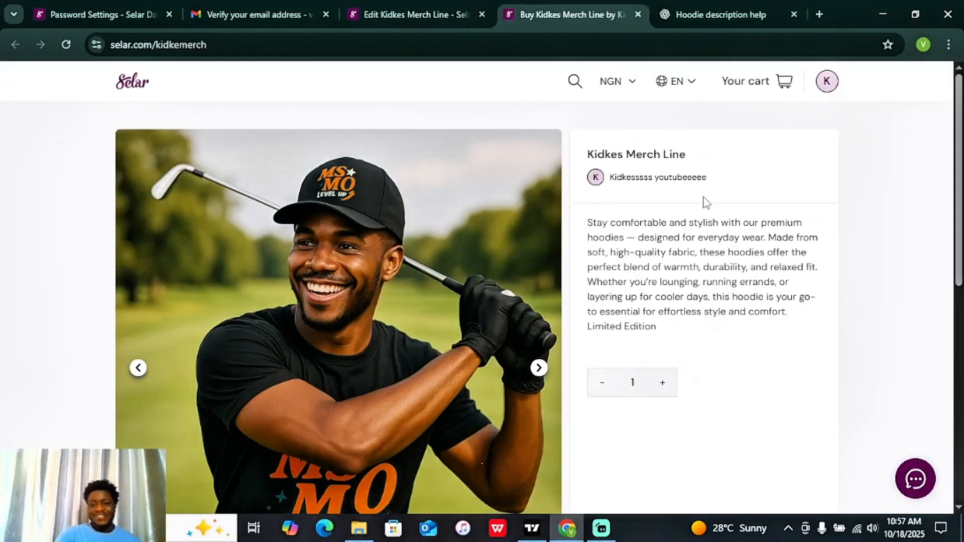
scroll(957, 354, "down", 7)
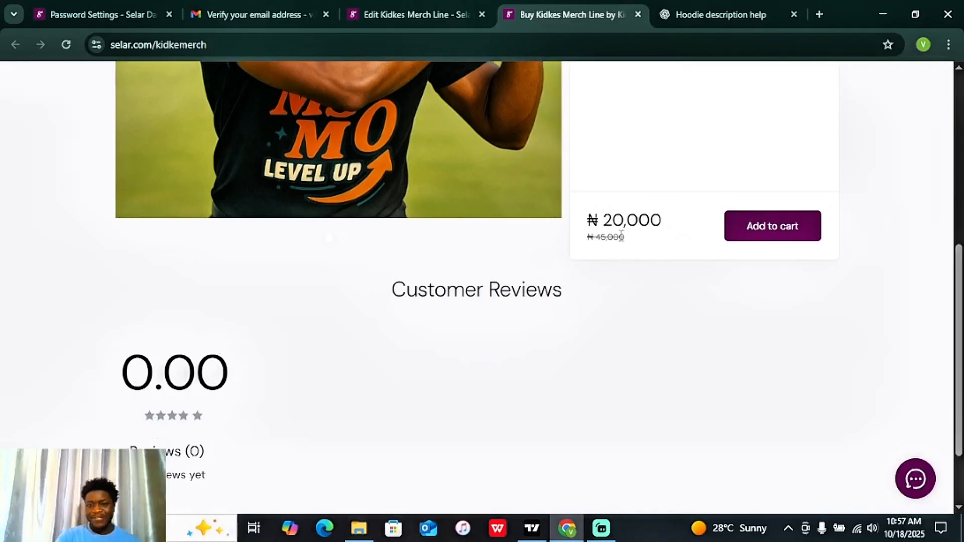
left_click_drag(621, 234, 582, 243)
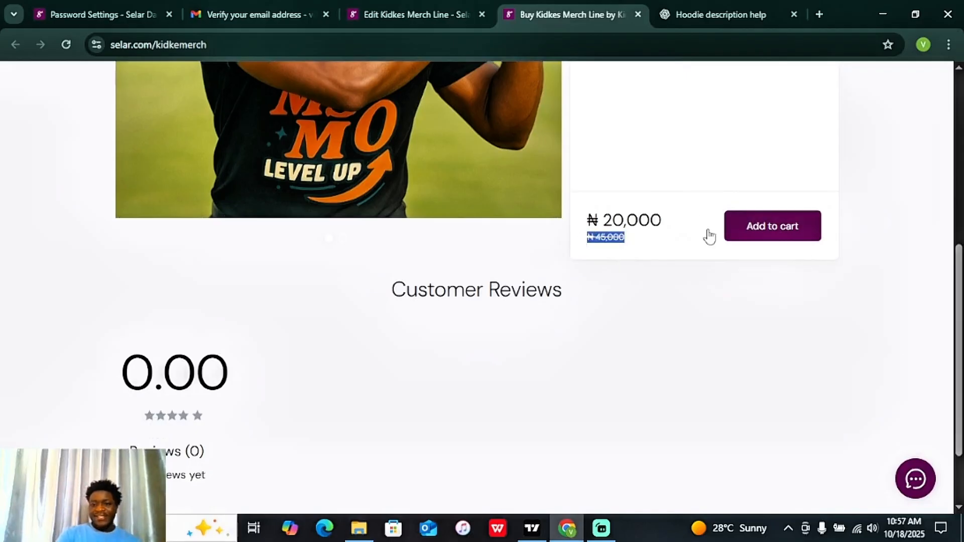
left_click_drag(960, 315, 962, 145)
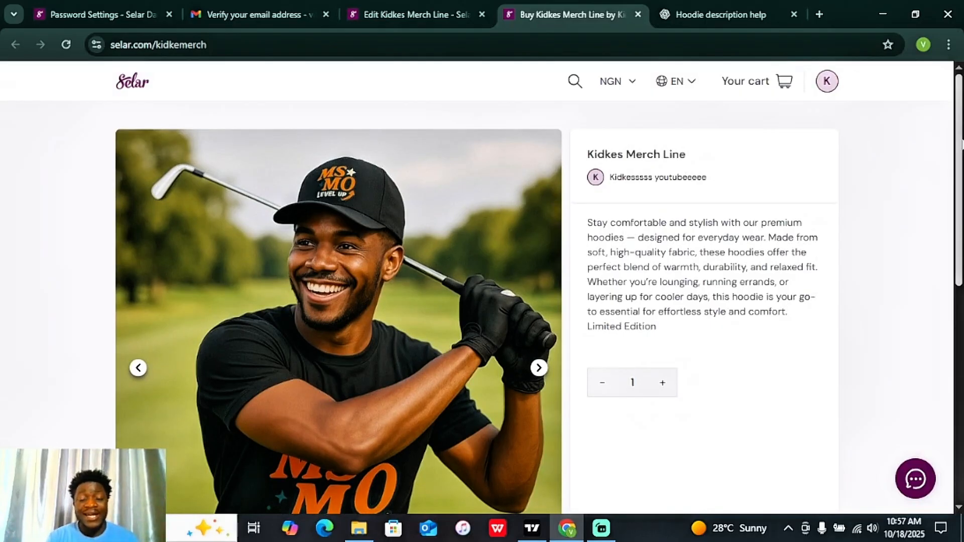
Step: Add the Kidkes Merch Line product to the cart and proceed to checkout
scroll(802, 343, "down", 4)
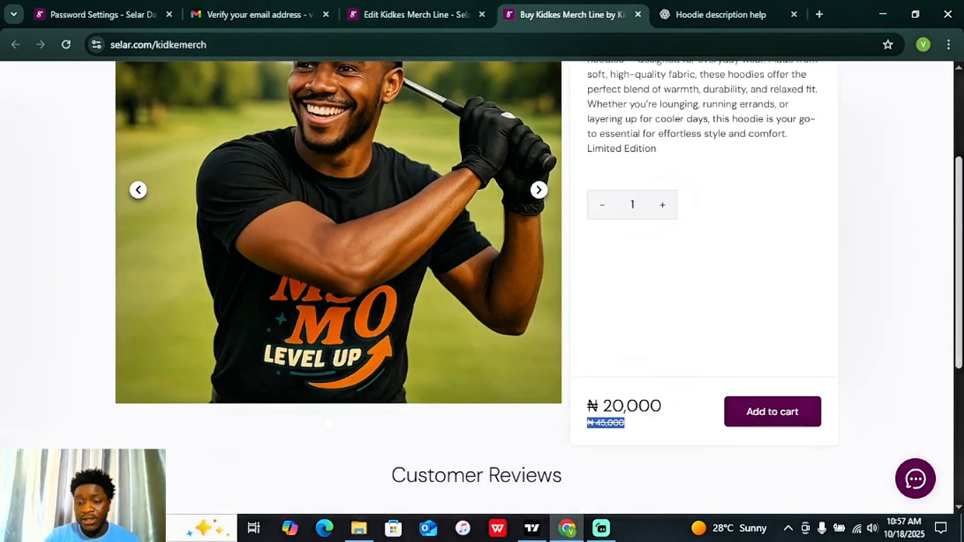
left_click(783, 400)
left_click(750, 459)
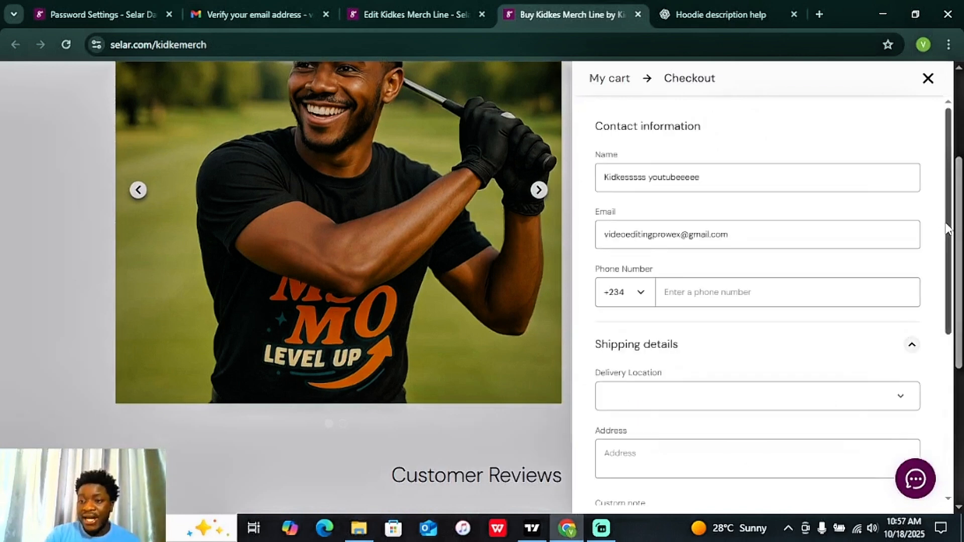
Step: Check the delivery location list shows Lagos ₦2,000 and Abuja ₦4,000, then close checkout
left_click_drag(949, 228, 938, 312)
left_click(900, 235)
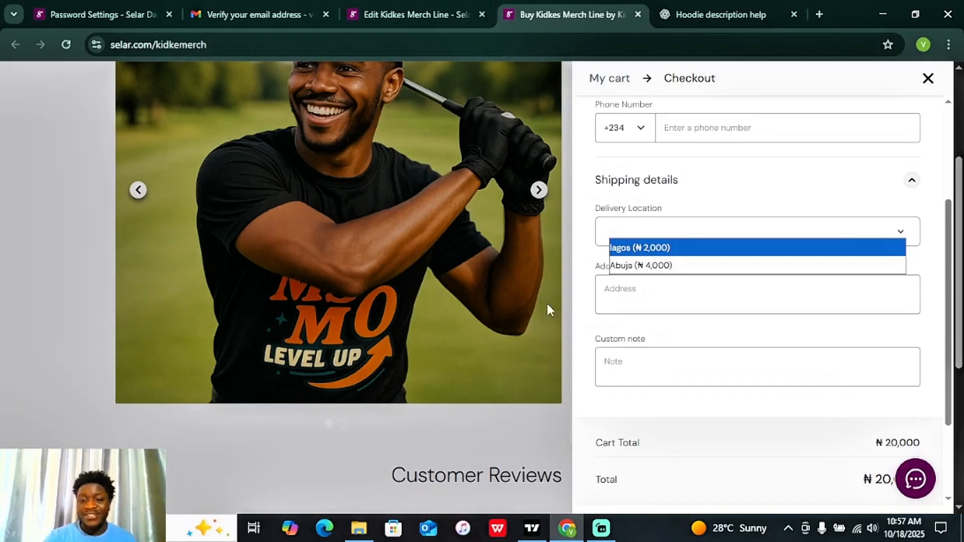
left_click(563, 308)
left_click(563, 308)
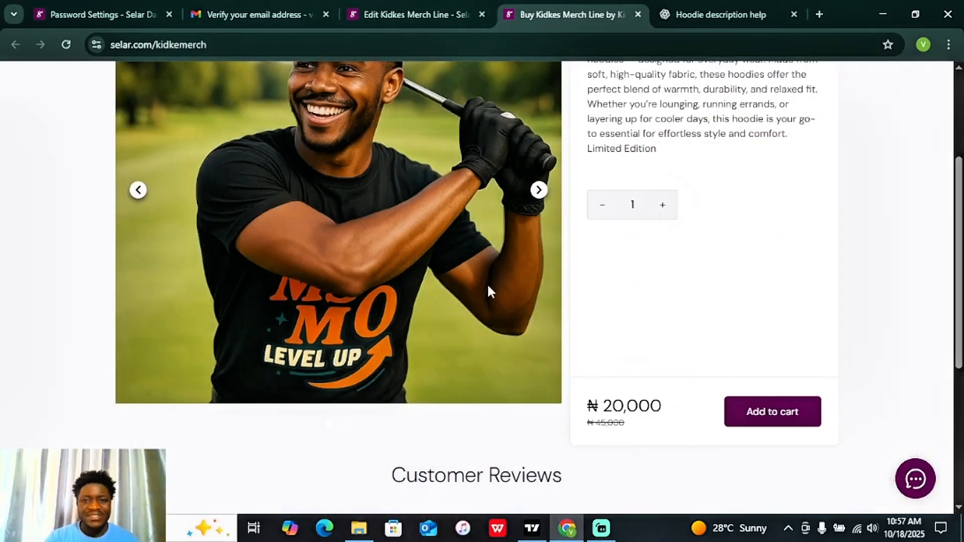